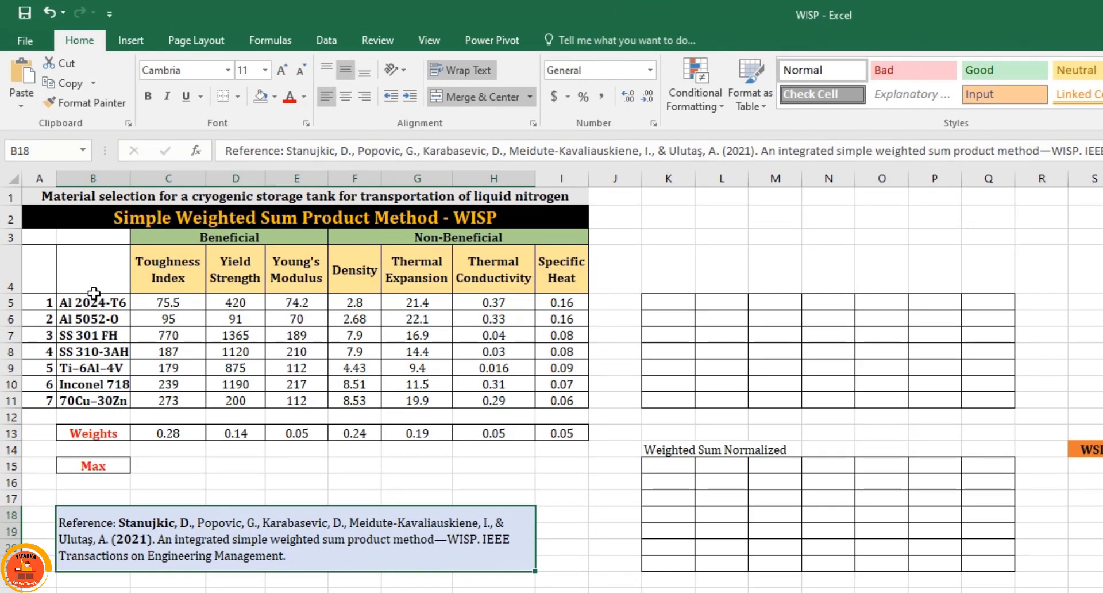
# Step: Highlight the seven candidate materials, the criteria header row and the row 13 weights
pyautogui.moveTo(94, 302); pyautogui.dragTo(94, 400)
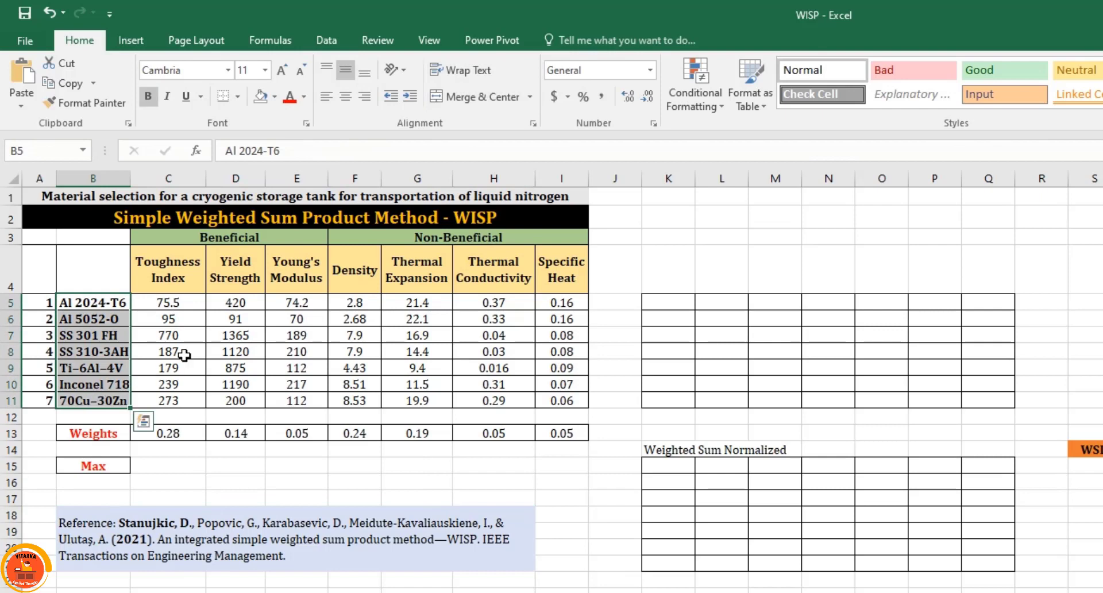
pyautogui.moveTo(177, 275); pyautogui.dragTo(544, 268)
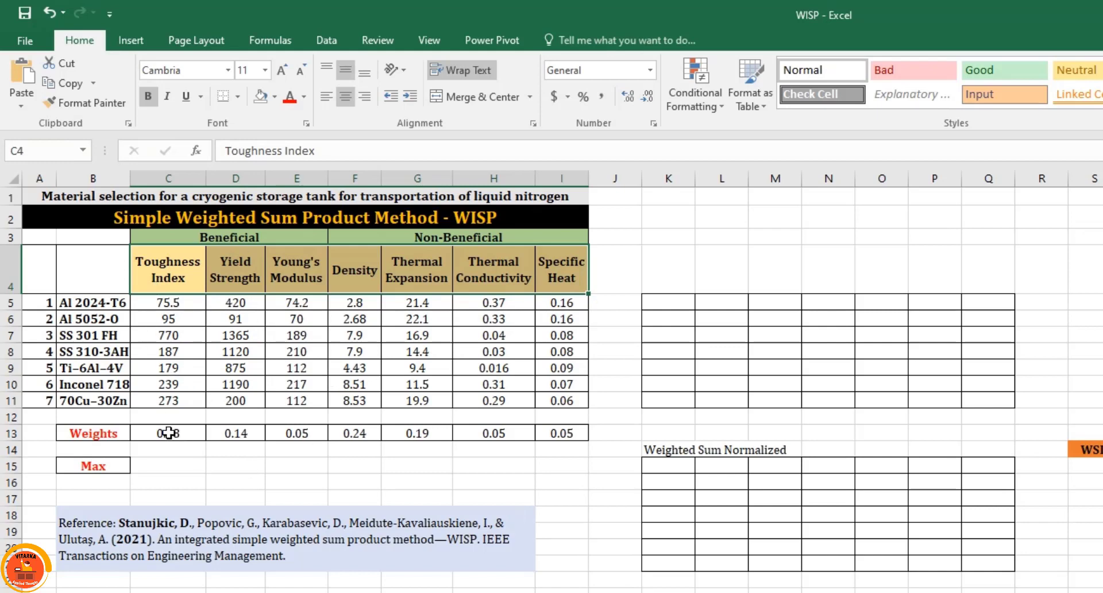
pyautogui.moveTo(170, 434); pyautogui.dragTo(558, 434)
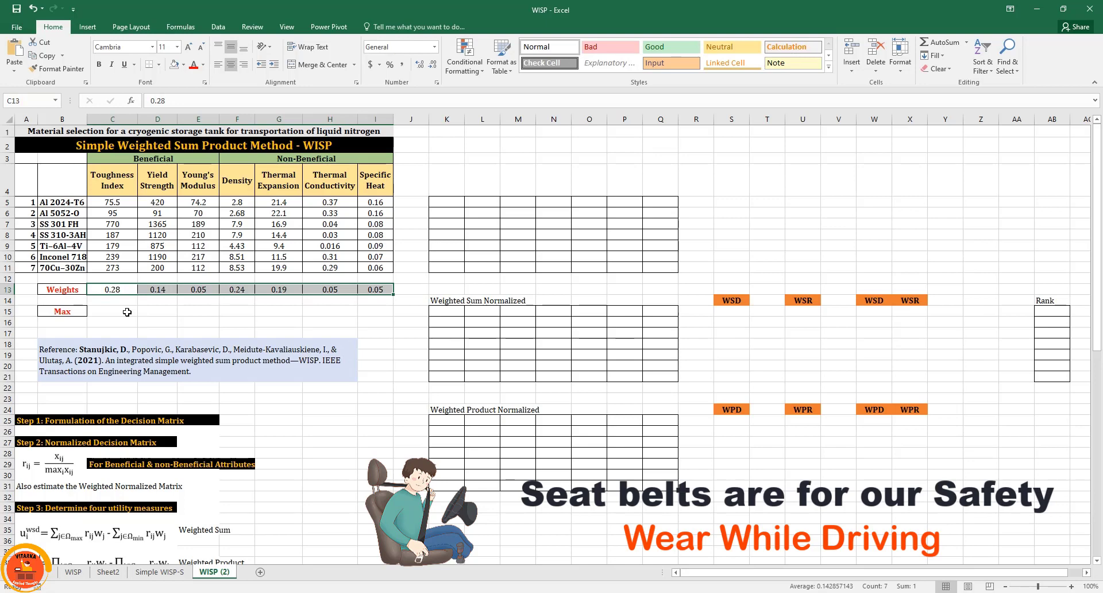
# Step: Bring WISP Steps 1–4 into view and point out the Step 2 normalization equation
pyautogui.scroll(-7, 139, 258)
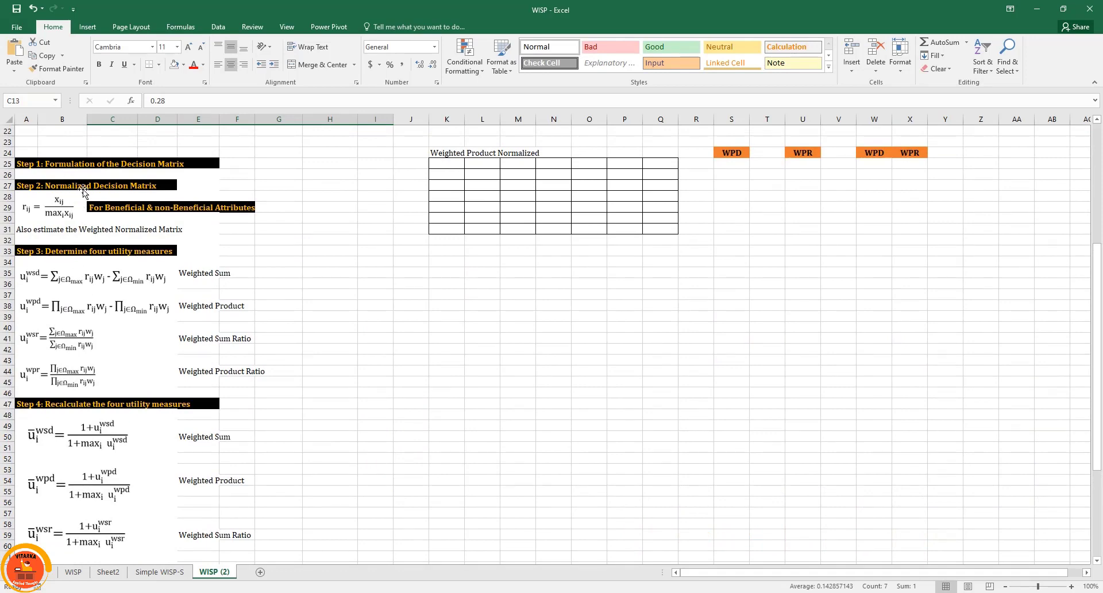
pyautogui.scroll(-5, 91, 230)
pyautogui.scroll(6, 115, 379)
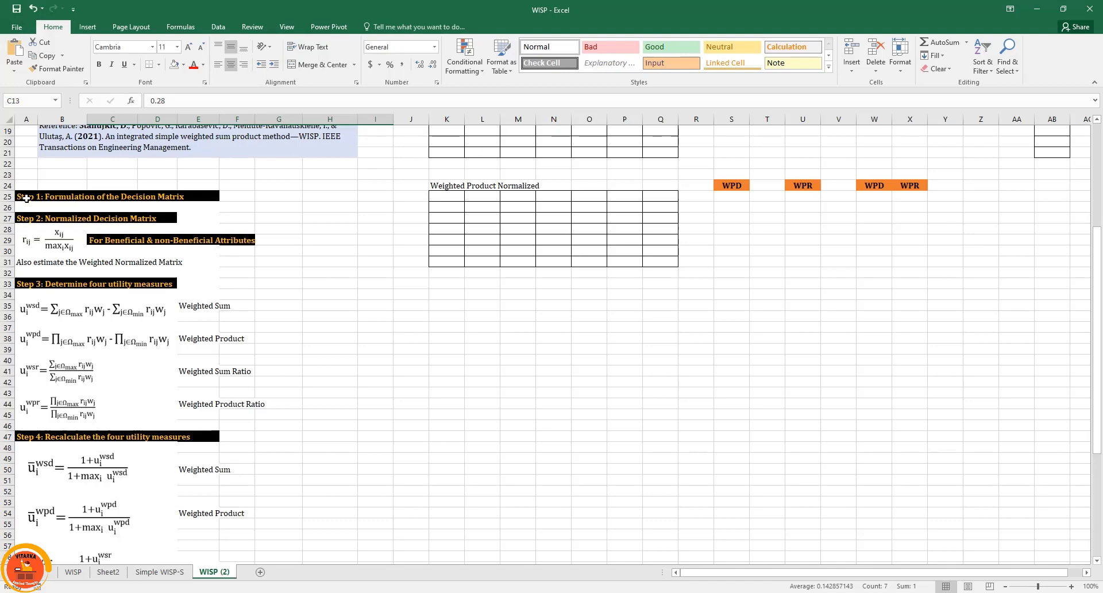
pyautogui.click(52, 240)
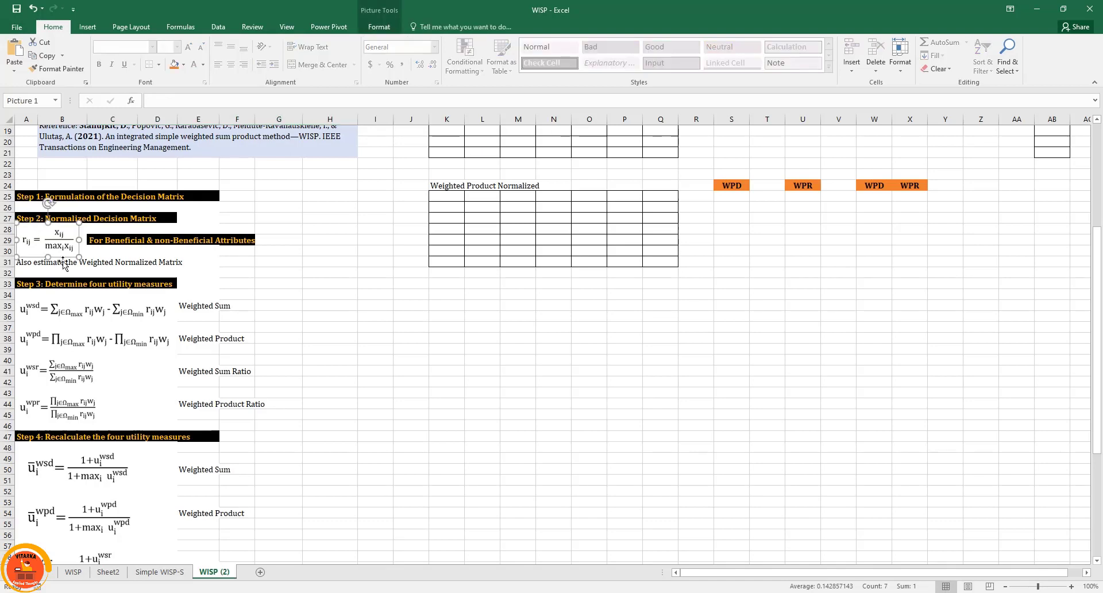
pyautogui.click(94, 262)
pyautogui.click(268, 283)
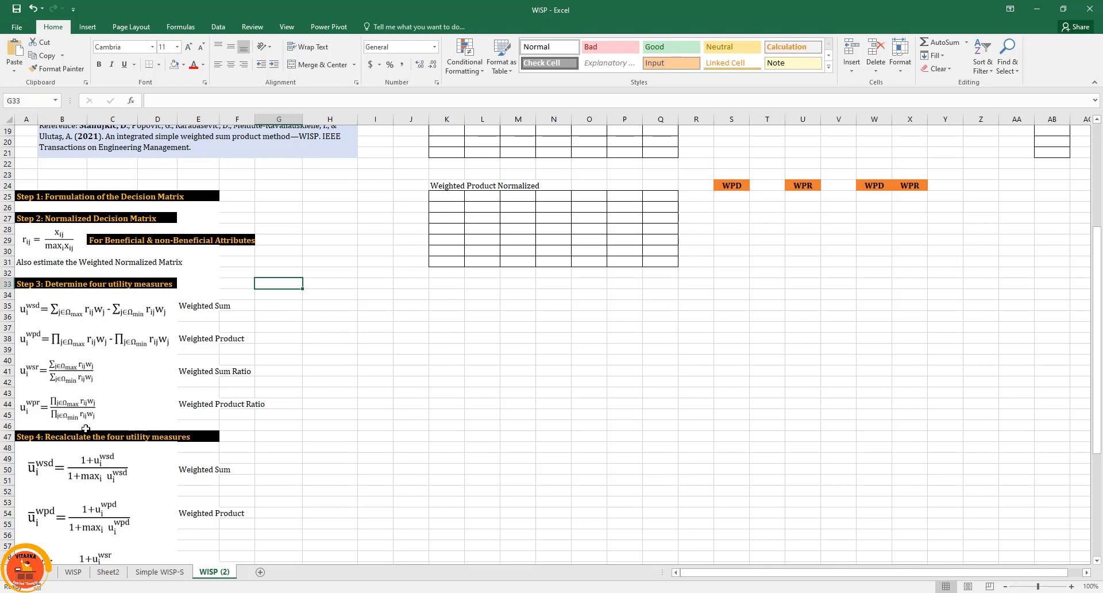
# Step: Point out the Weighted Sum, Weighted Product, Weighted Sum Ratio and Weighted Product Ratio labels
pyautogui.click(190, 306)
pyautogui.click(197, 341)
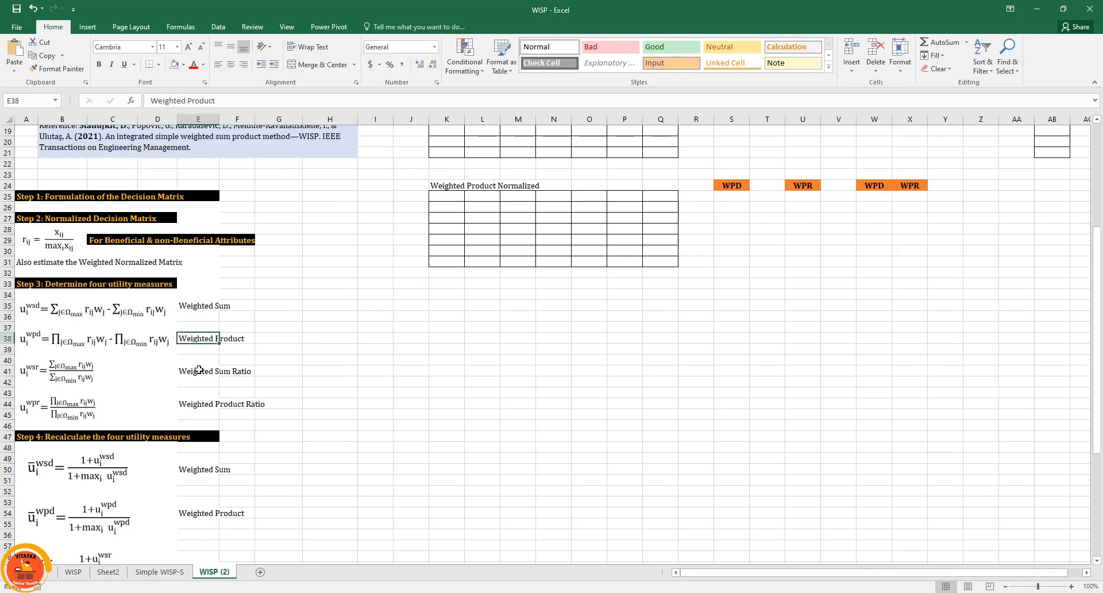
pyautogui.click(198, 371)
pyautogui.click(197, 405)
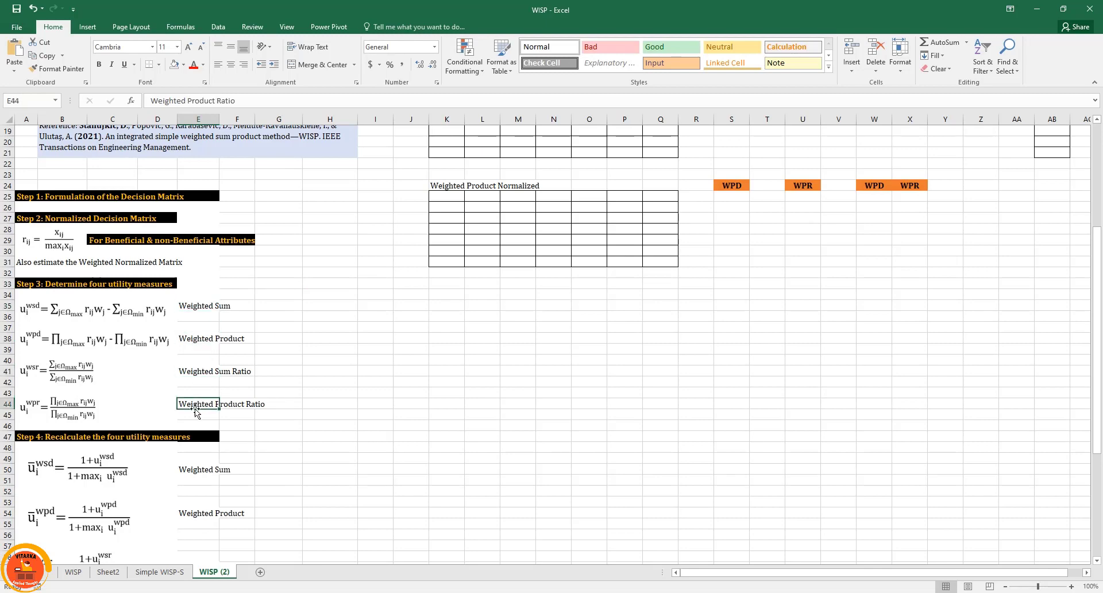
pyautogui.click(279, 392)
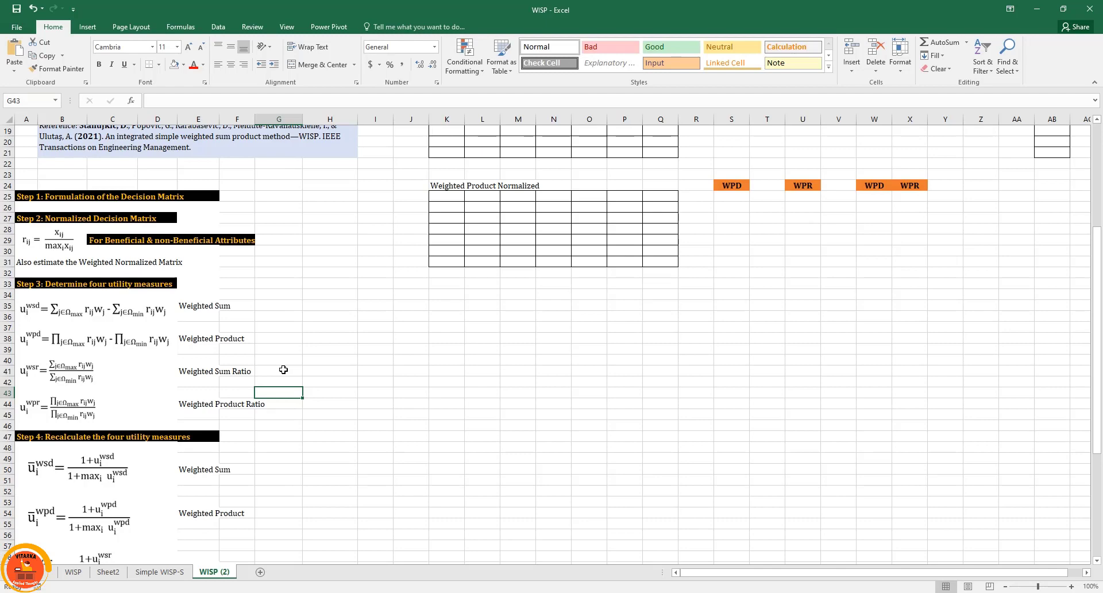
# Step: Scroll through Steps 4–6 and back up toward the data table
pyautogui.scroll(-1, 283, 370)
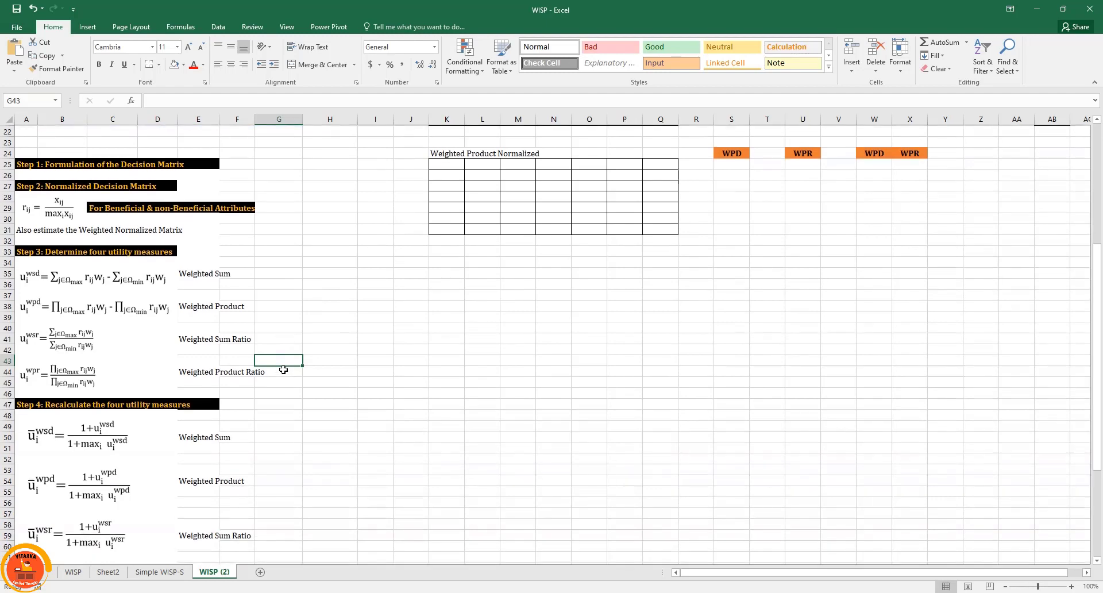
pyautogui.scroll(-2, 274, 370)
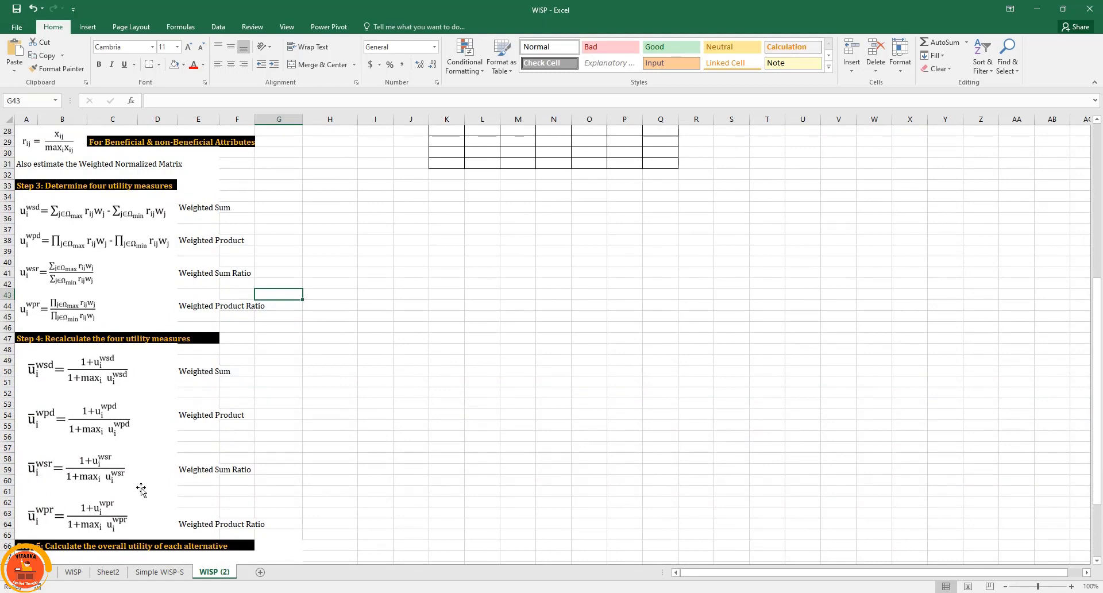
pyautogui.scroll(-2, 195, 402)
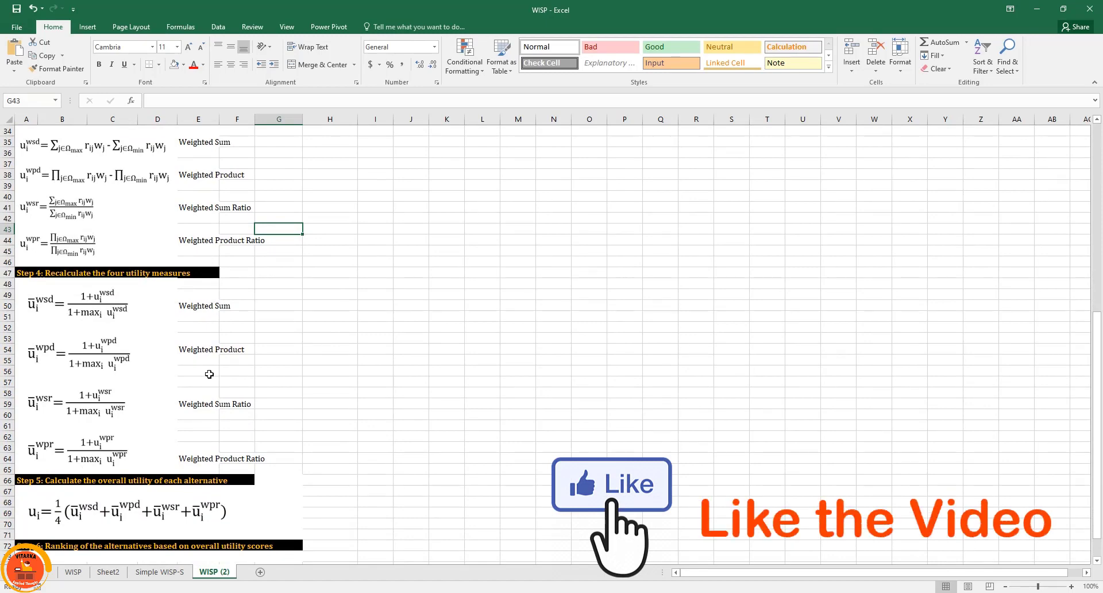
pyautogui.scroll(-1, 209, 374)
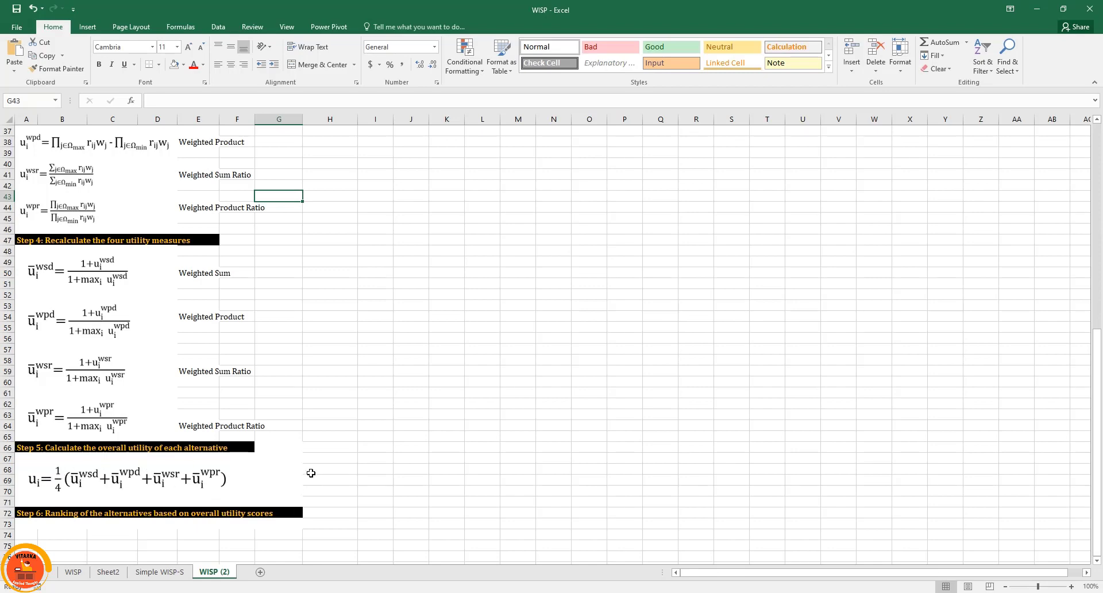
pyautogui.scroll(12, 311, 473)
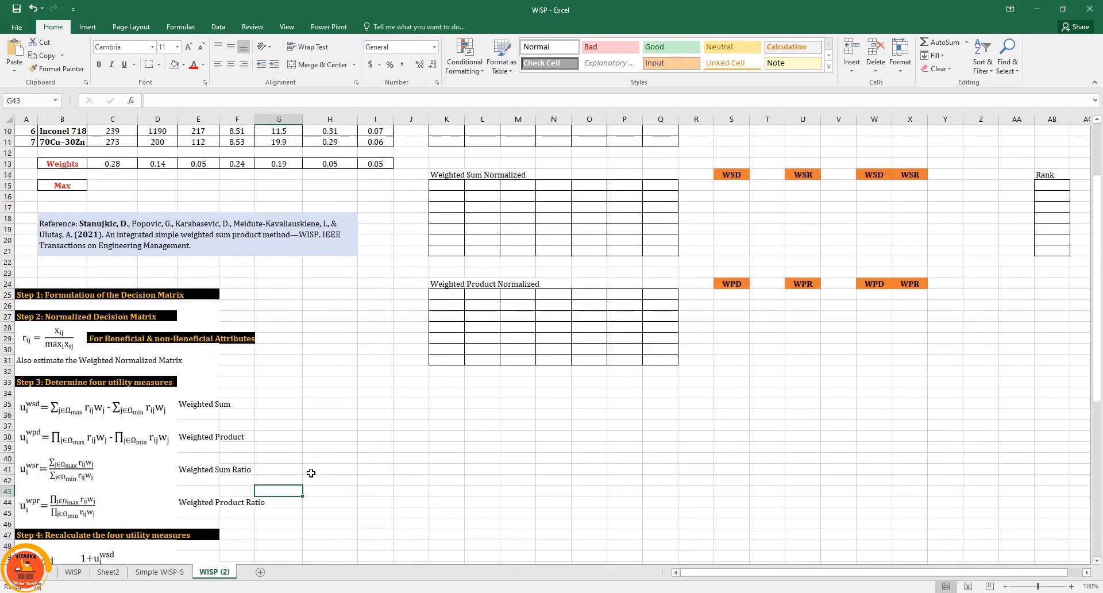
pyautogui.scroll(1, 303, 472)
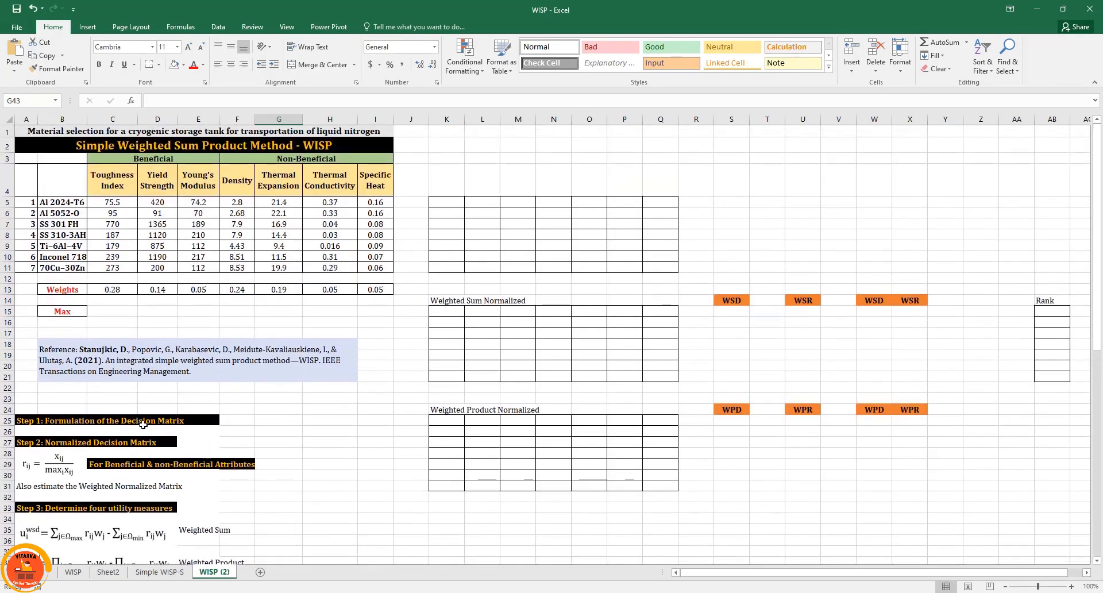
# Step: Compute the Toughness Index maximum in C15 with =MAX(C5:C11)
pyautogui.moveTo(102, 202); pyautogui.dragTo(372, 270)
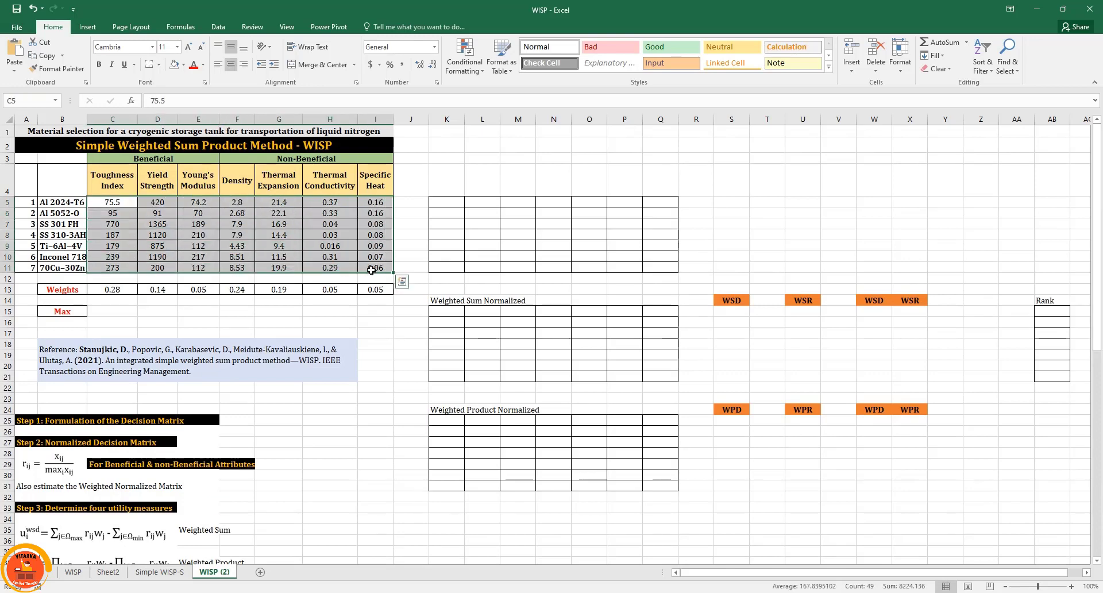
pyautogui.click(389, 333)
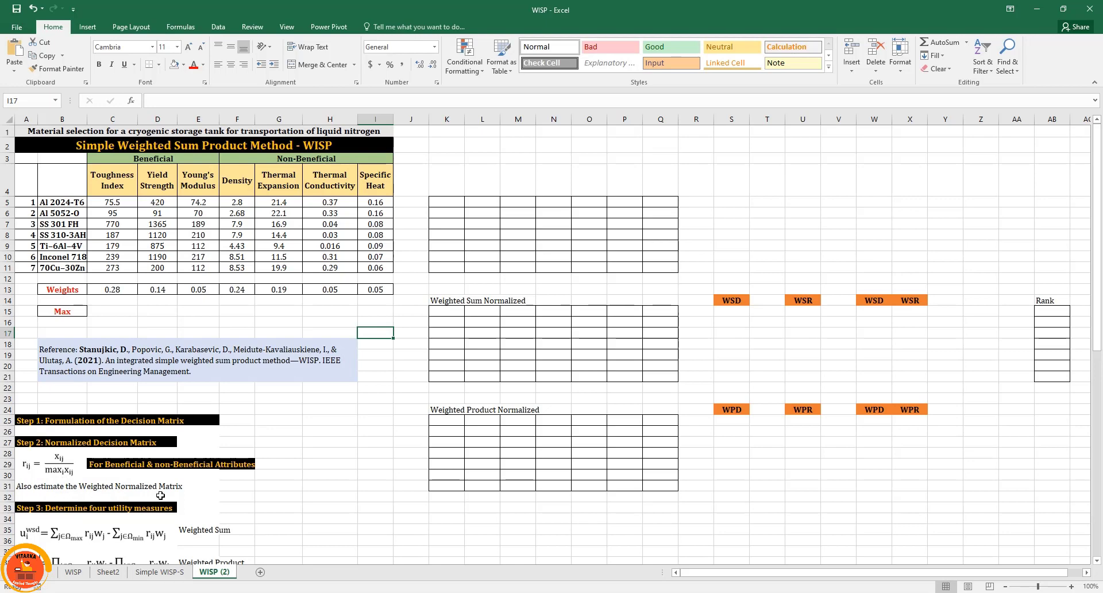
pyautogui.click(104, 310)
pyautogui.write('=')
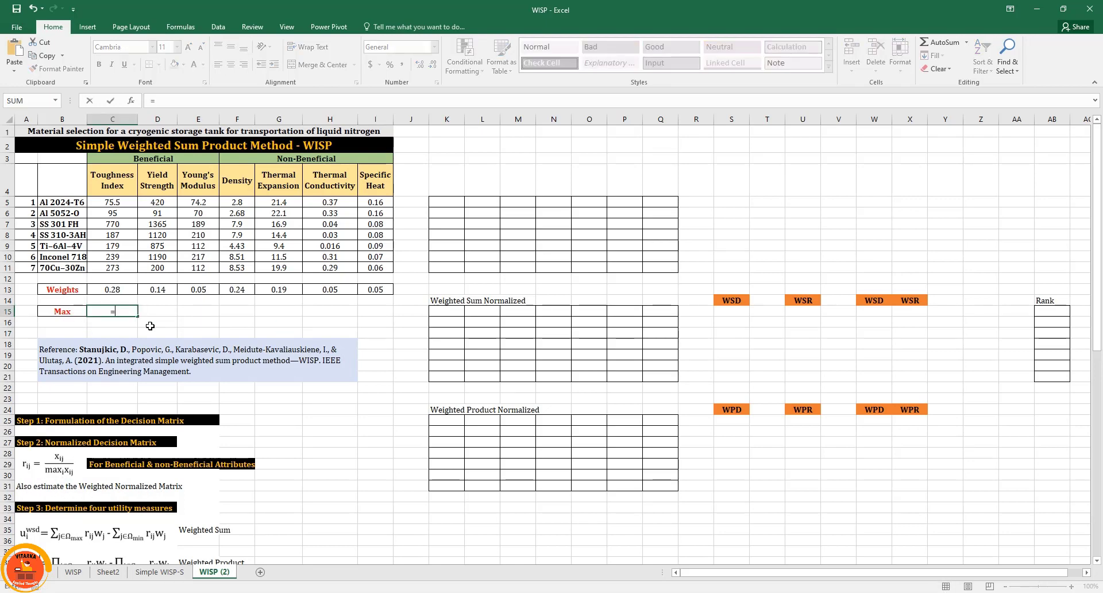
pyautogui.write('max')
pyautogui.press('Tab')
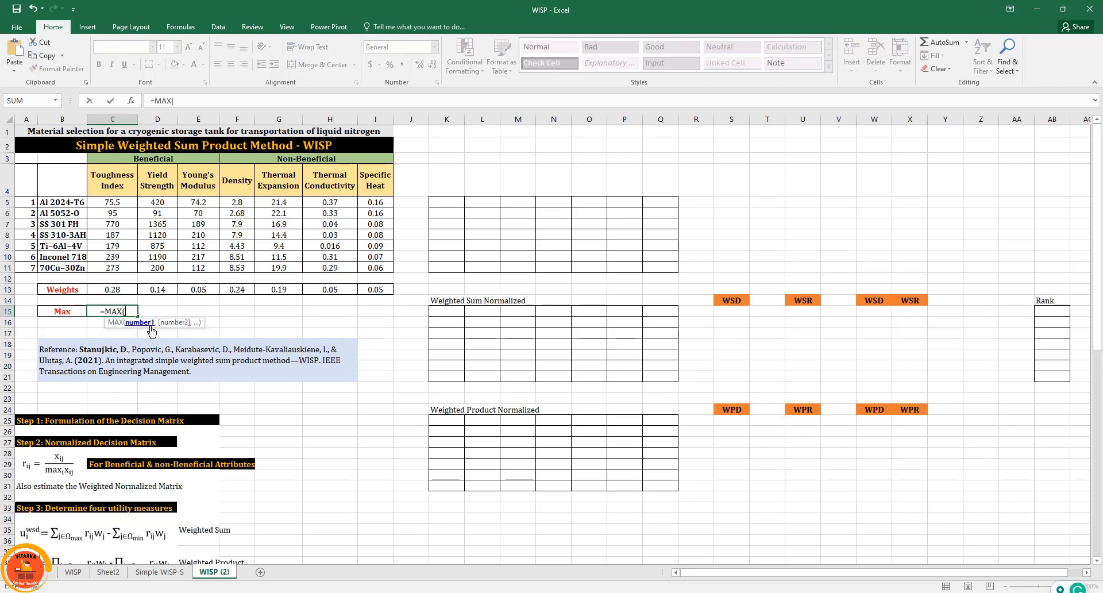
pyautogui.click(113, 202)
pyautogui.moveTo(114, 211); pyautogui.dragTo(116, 267)
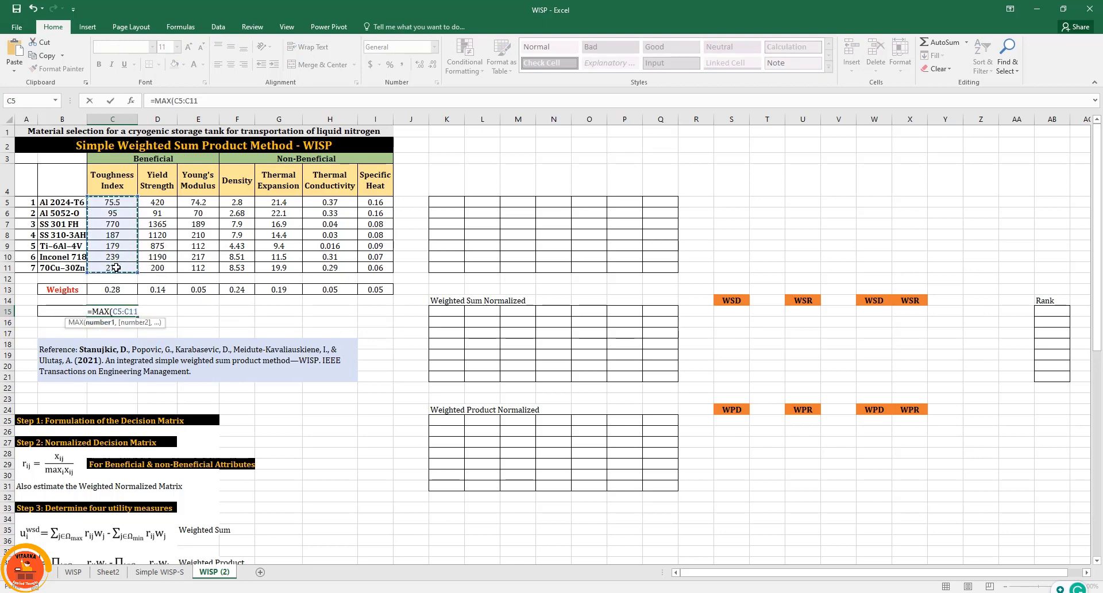
pyautogui.press('Return')
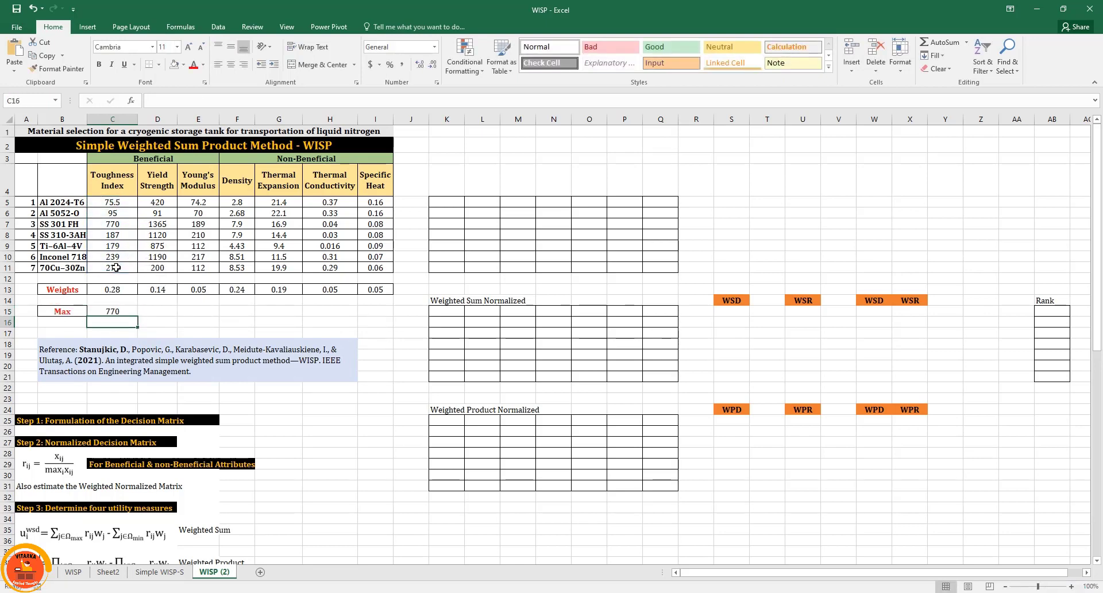
# Step: Copy the MAX formula across C15:I15 for every criterion
pyautogui.click(129, 313)
pyautogui.moveTo(138, 317); pyautogui.dragTo(399, 324)
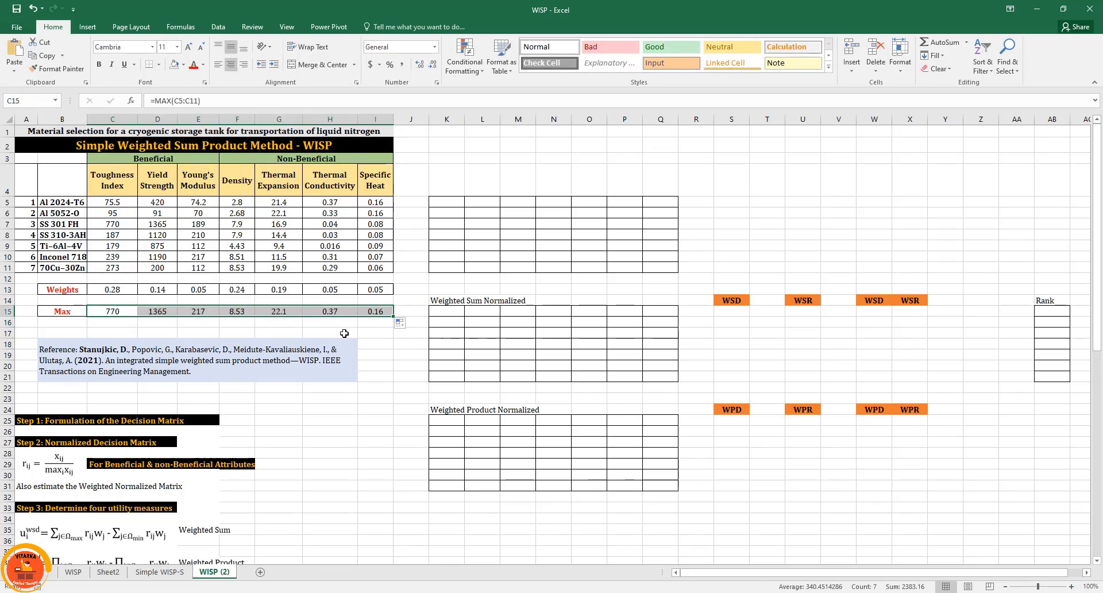
pyautogui.click(375, 334)
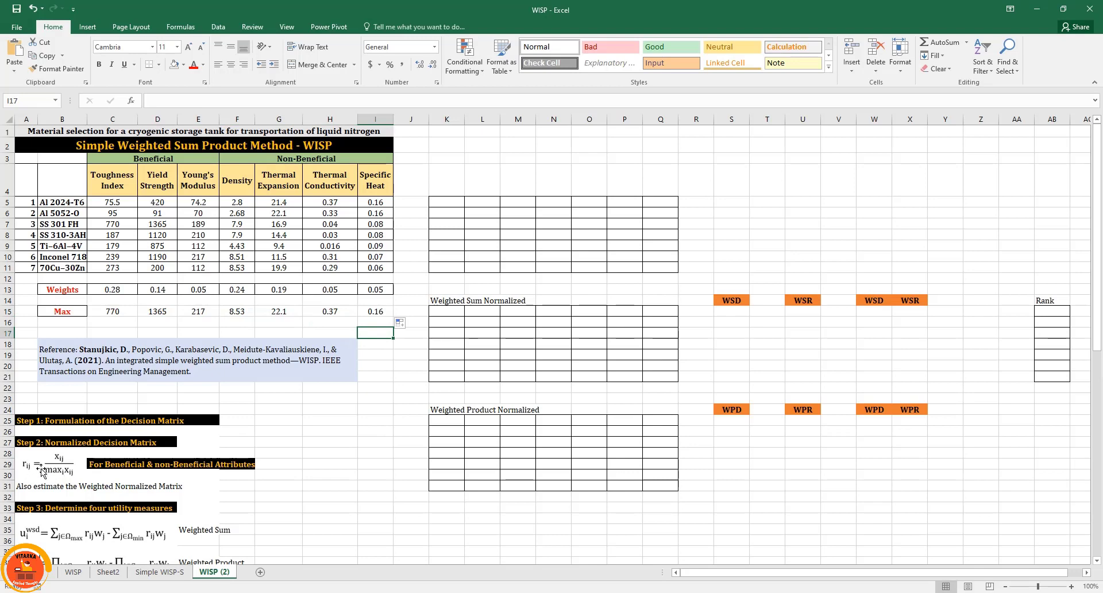
# Step: Enter =C5/C$15 in K5 to normalize the first Toughness Index value
pyautogui.click(438, 203)
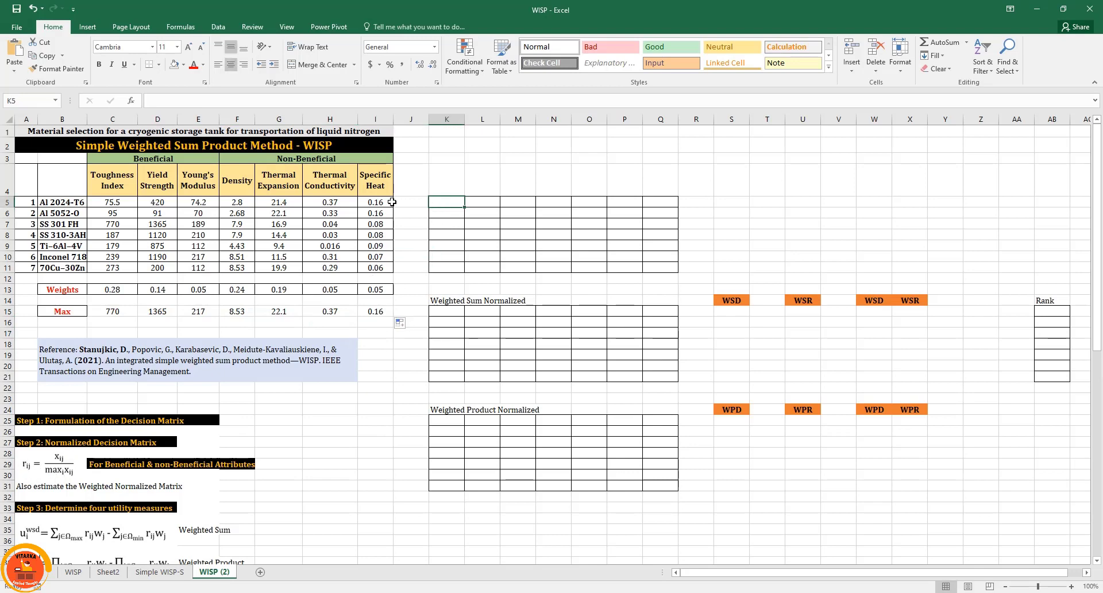
pyautogui.write('=')
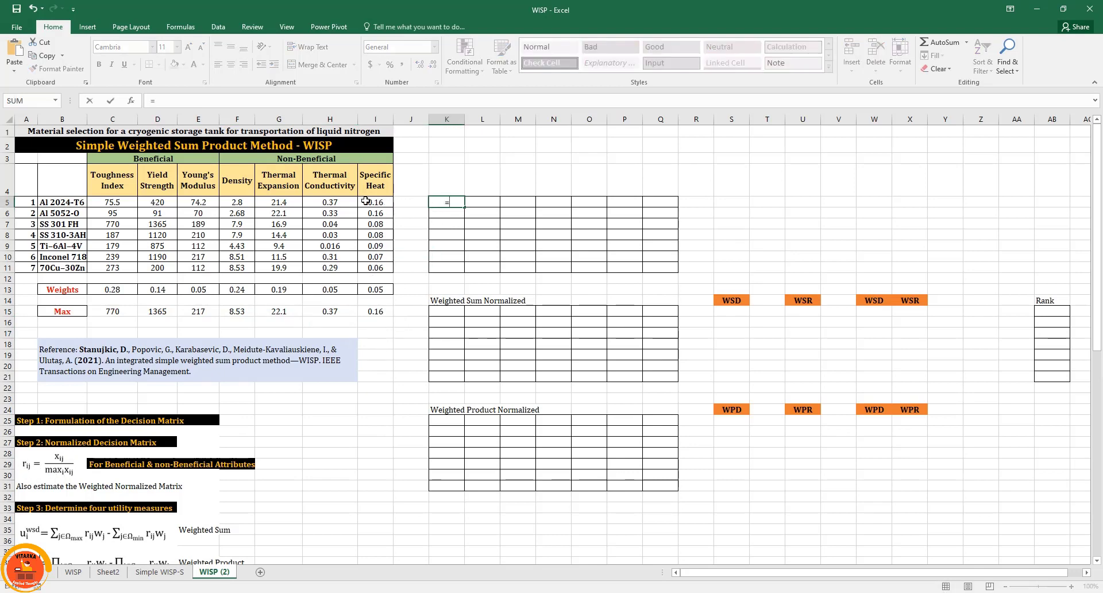
pyautogui.click(117, 204)
pyautogui.write('/')
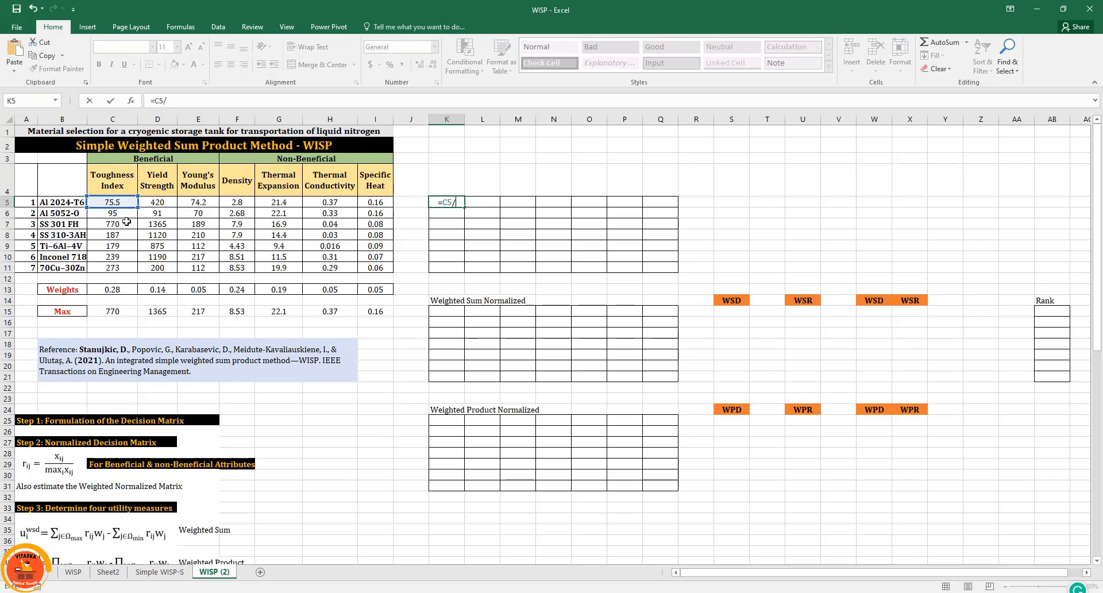
pyautogui.click(112, 313)
pyautogui.press('F4')
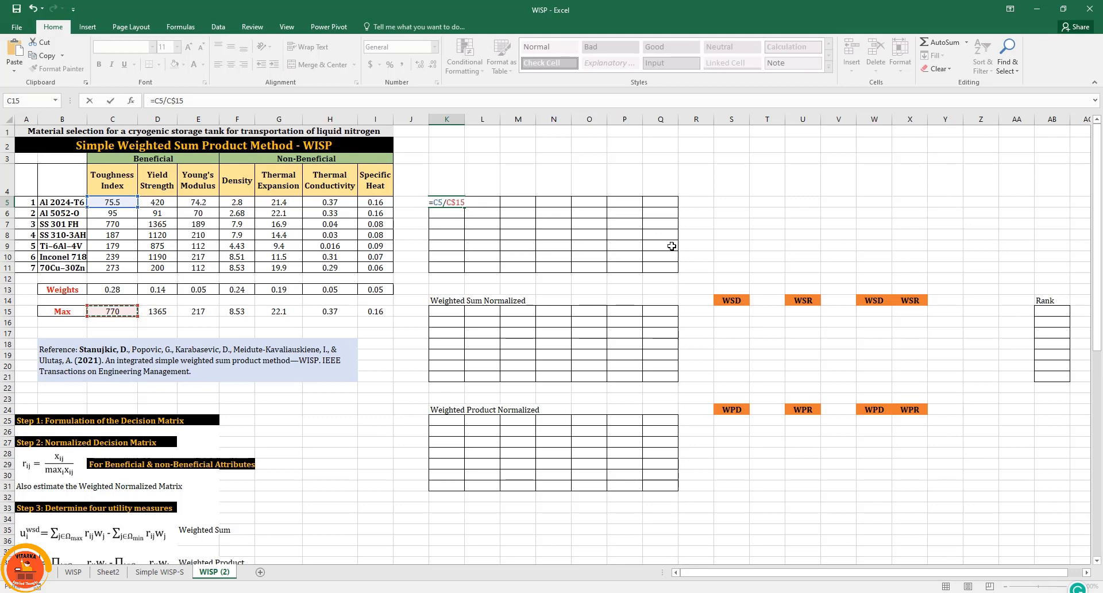
pyautogui.hotkey('ctrl', 'Return')
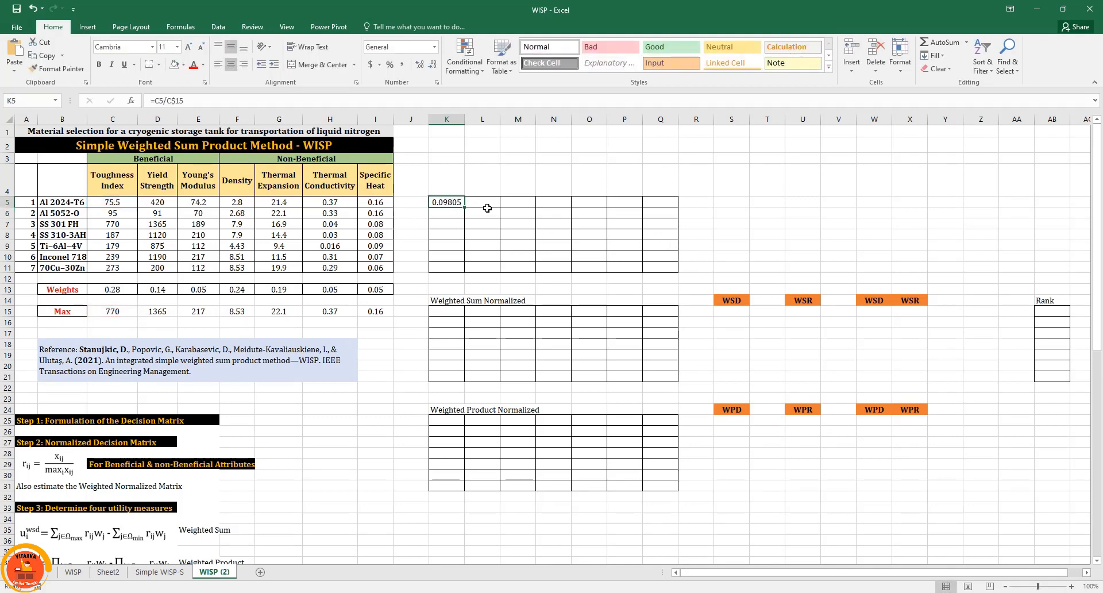
# Step: Copy the normalization formula over K5:Q11 and verify the formula in O10
pyautogui.moveTo(465, 207); pyautogui.dragTo(673, 274)
pyautogui.doubleClick(590, 258)
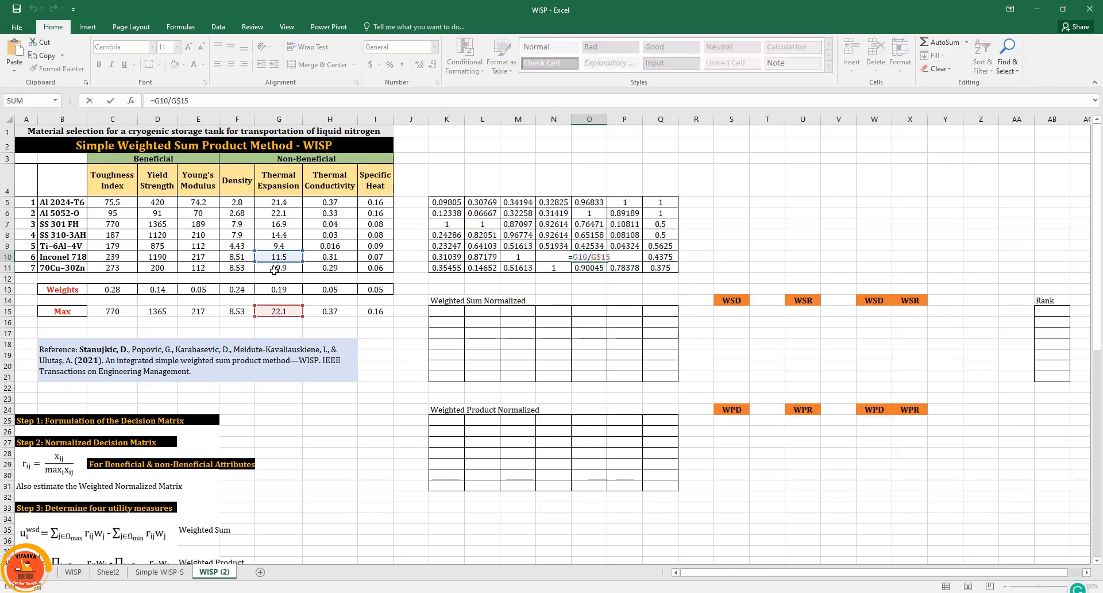
pyautogui.press('Return')
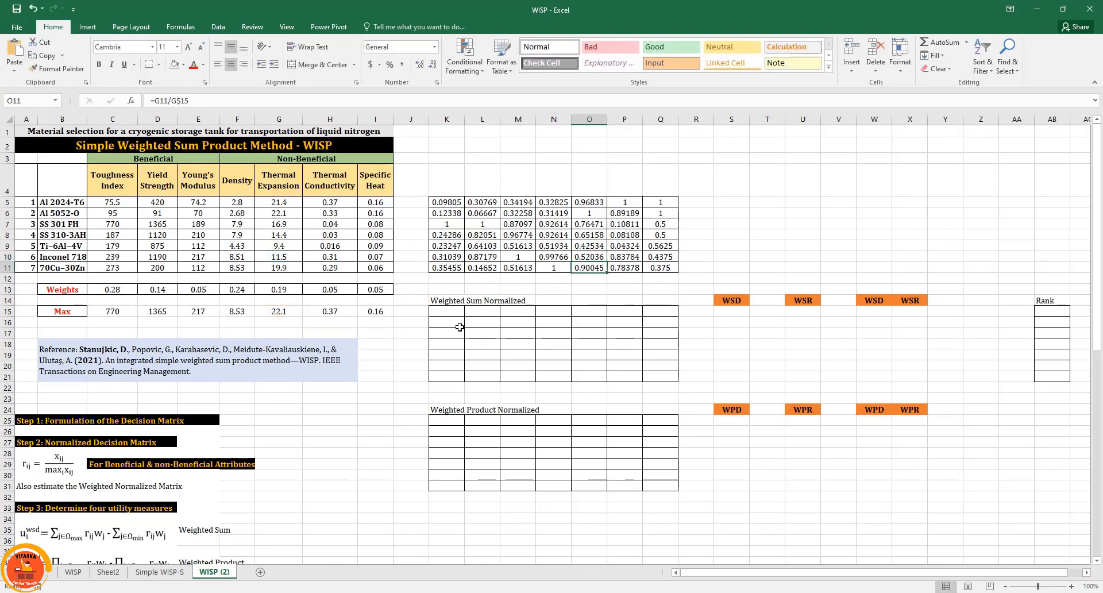
pyautogui.scroll(-1, 460, 325)
pyautogui.moveTo(447, 163); pyautogui.dragTo(661, 230)
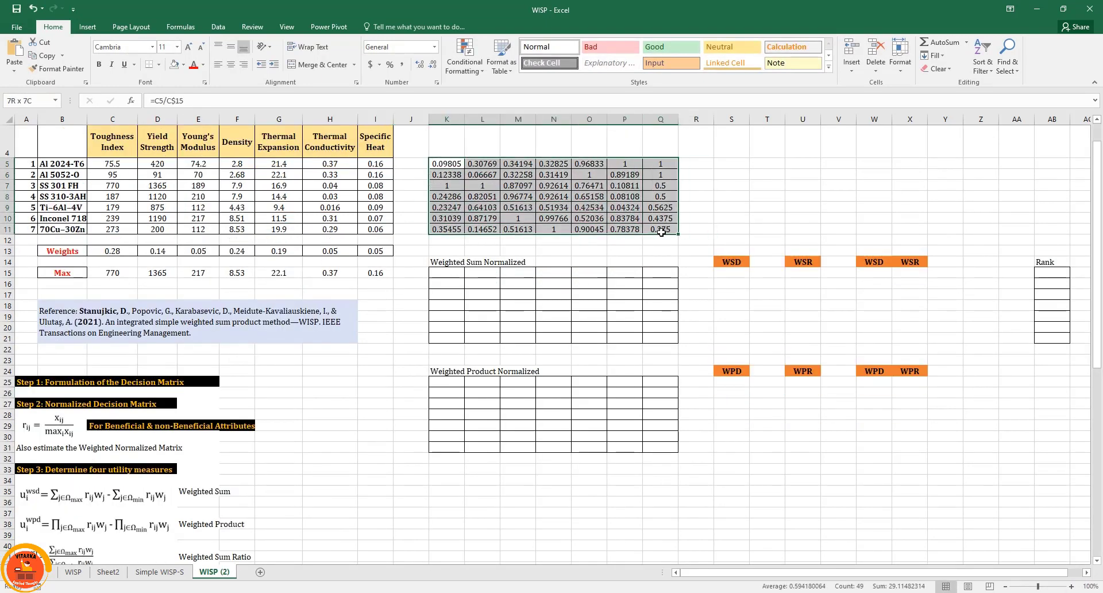
pyautogui.click(662, 242)
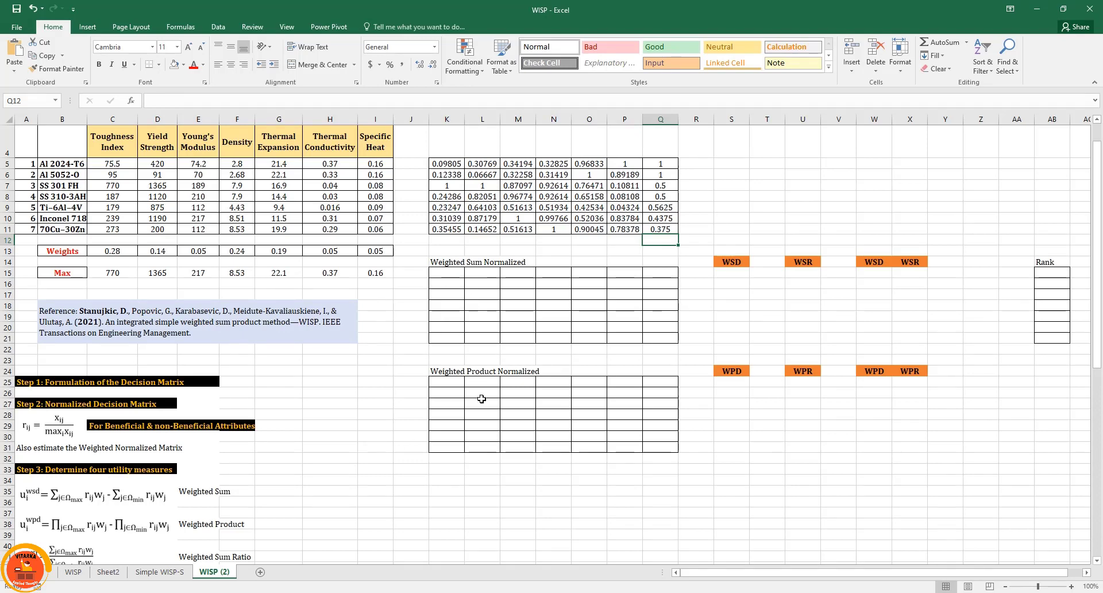
pyautogui.click(454, 273)
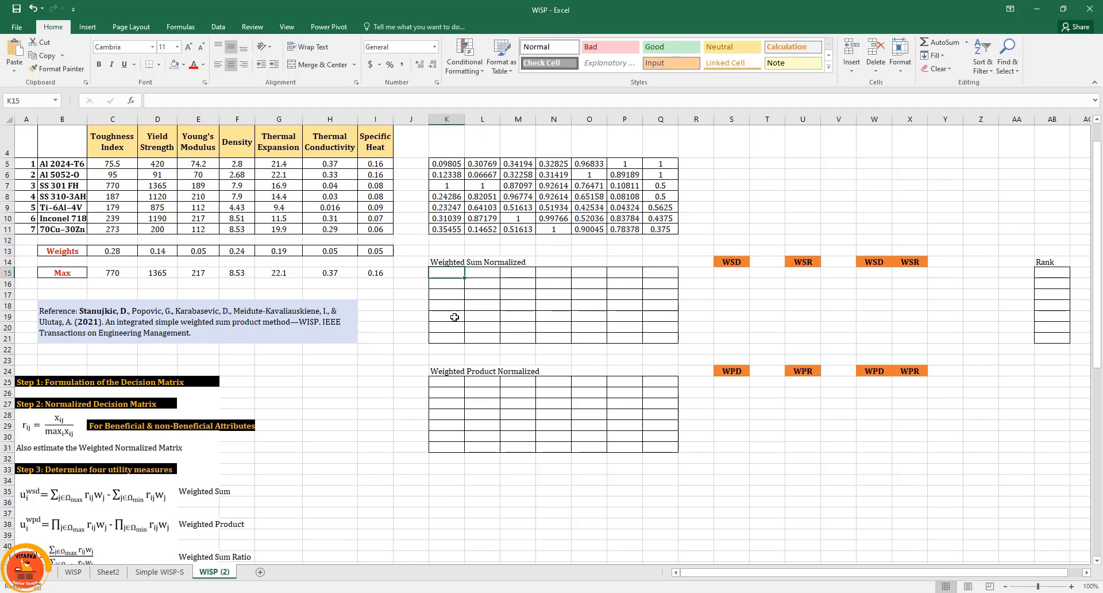
# Step: Enter =K5*C13 in K15 with the weight reference anchored
pyautogui.scroll(-1, 455, 317)
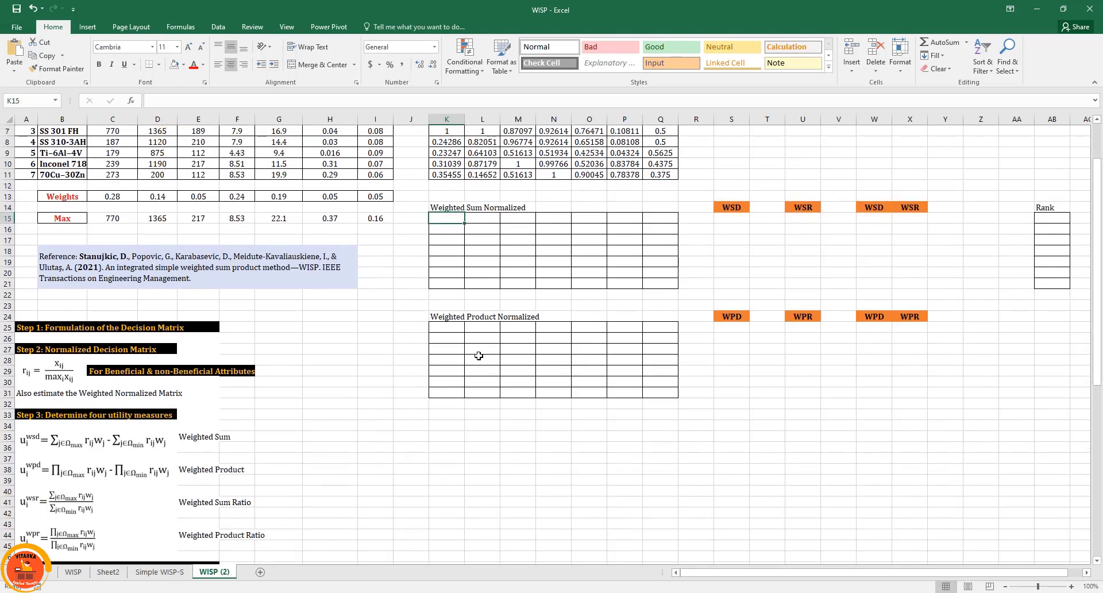
pyautogui.scroll(2, 394, 366)
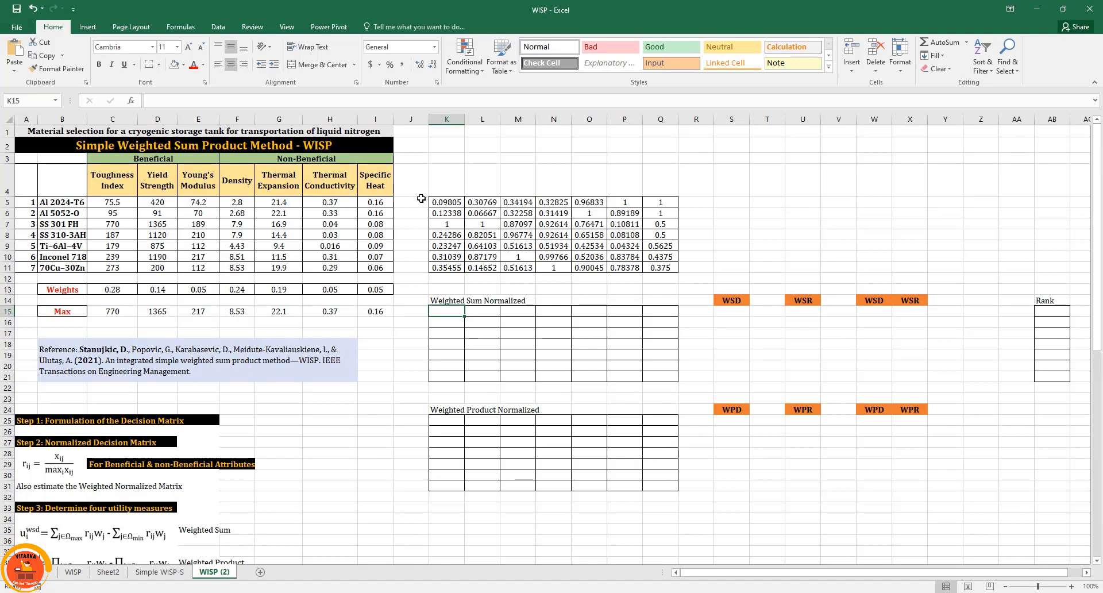
pyautogui.write('=')
pyautogui.click(454, 200)
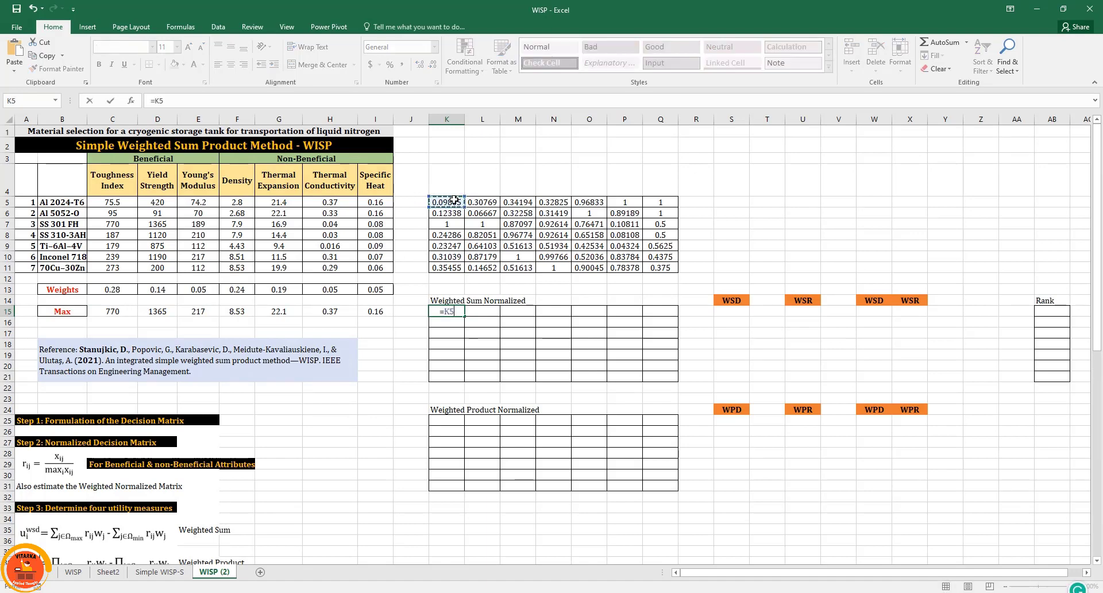
pyautogui.write('*')
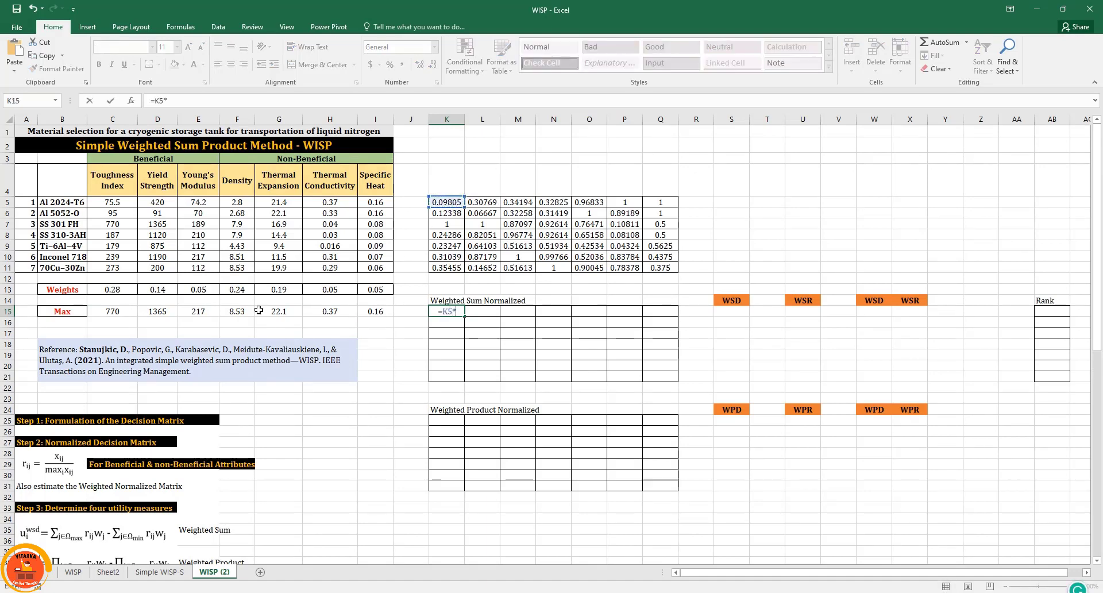
pyautogui.click(126, 293)
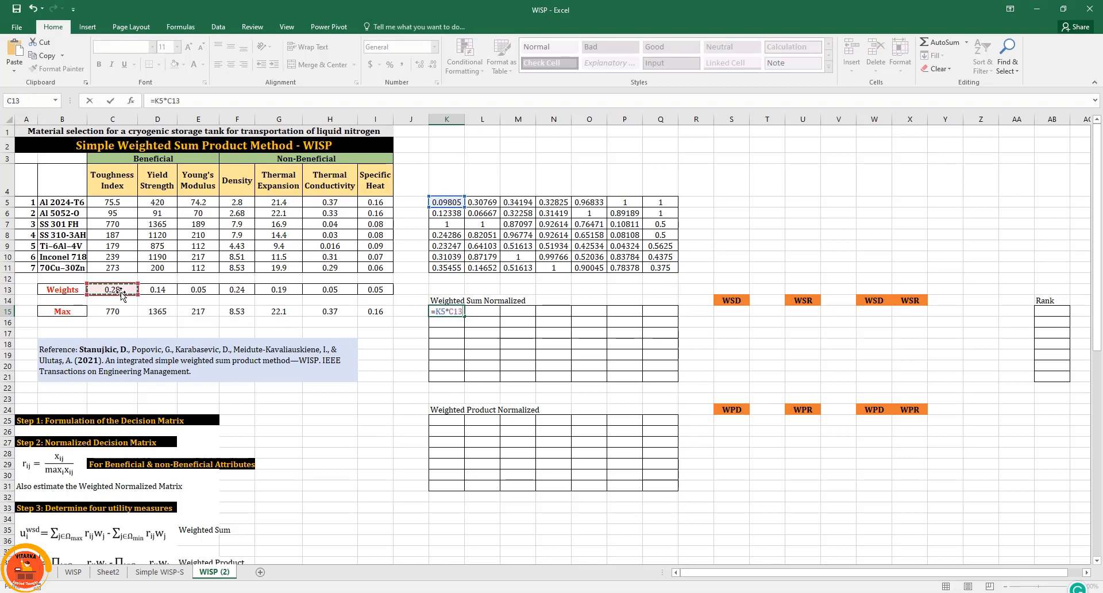
pyautogui.press('F4')
pyautogui.press('Return')
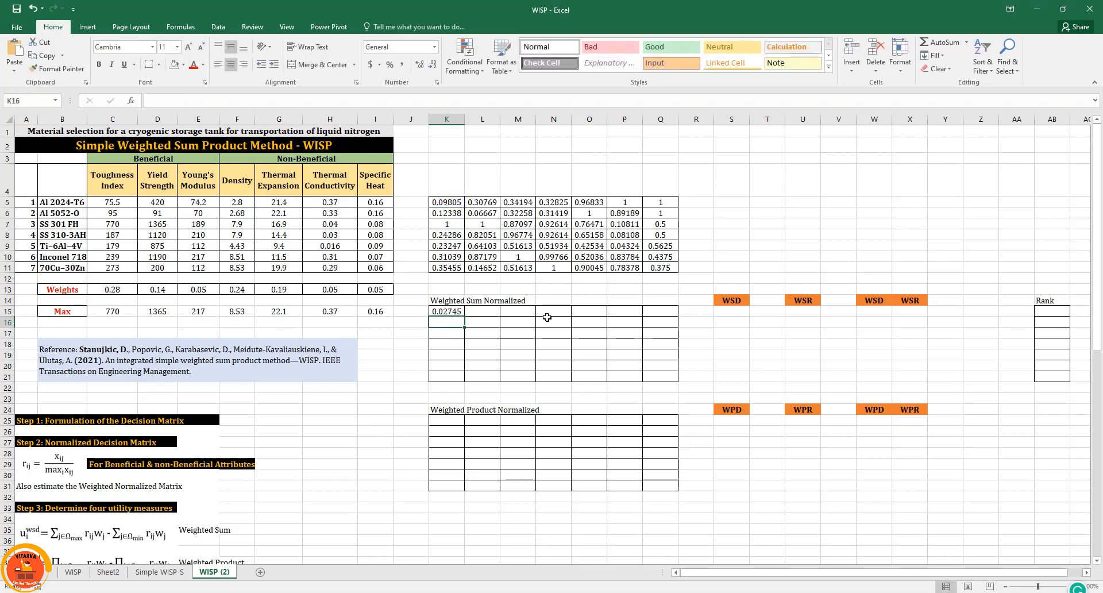
# Step: Copy the weighted sum formula across K15:Q21 and check it in Q21
pyautogui.click(449, 311)
pyautogui.moveTo(465, 316); pyautogui.dragTo(657, 377)
pyautogui.doubleClick(659, 377)
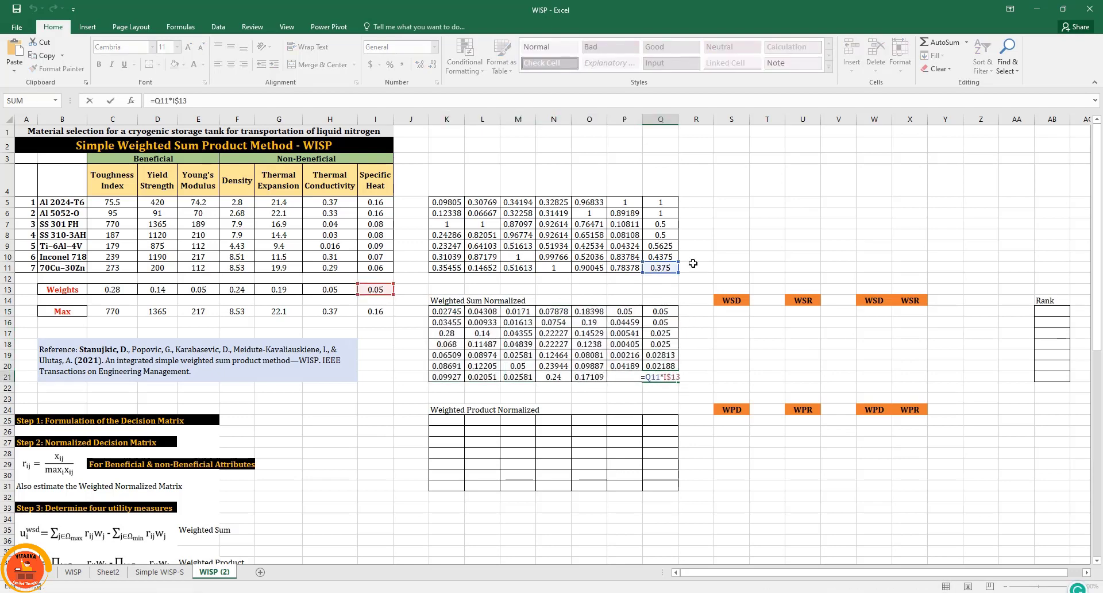
pyautogui.press('Return')
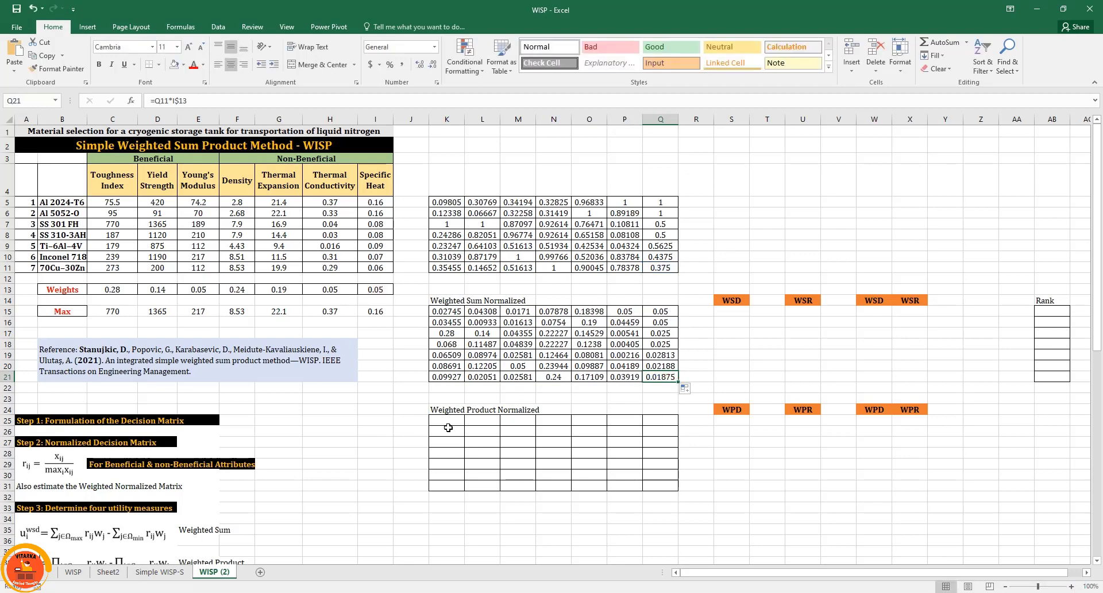
# Step: Enter =K5^C13 in K25 with the weight reference anchored
pyautogui.click(450, 422)
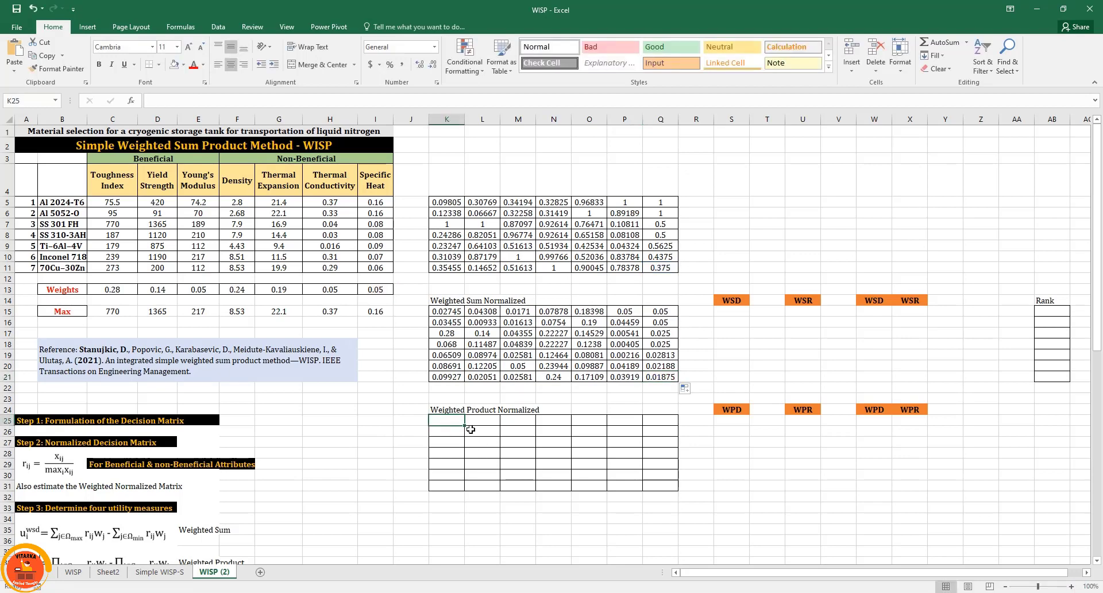
pyautogui.write('=')
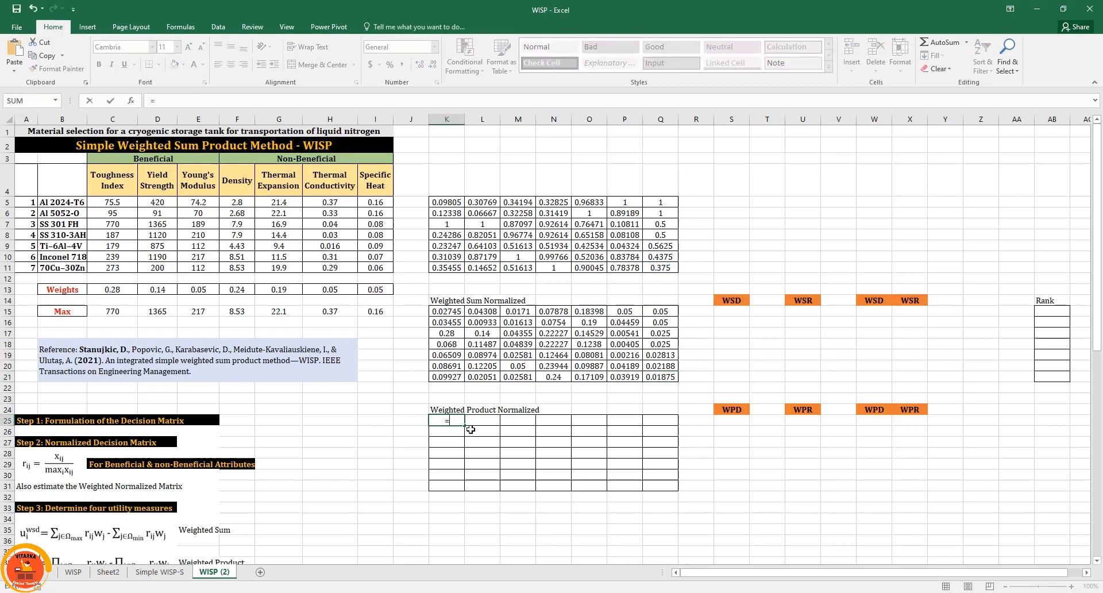
pyautogui.click(451, 203)
pyautogui.write('^')
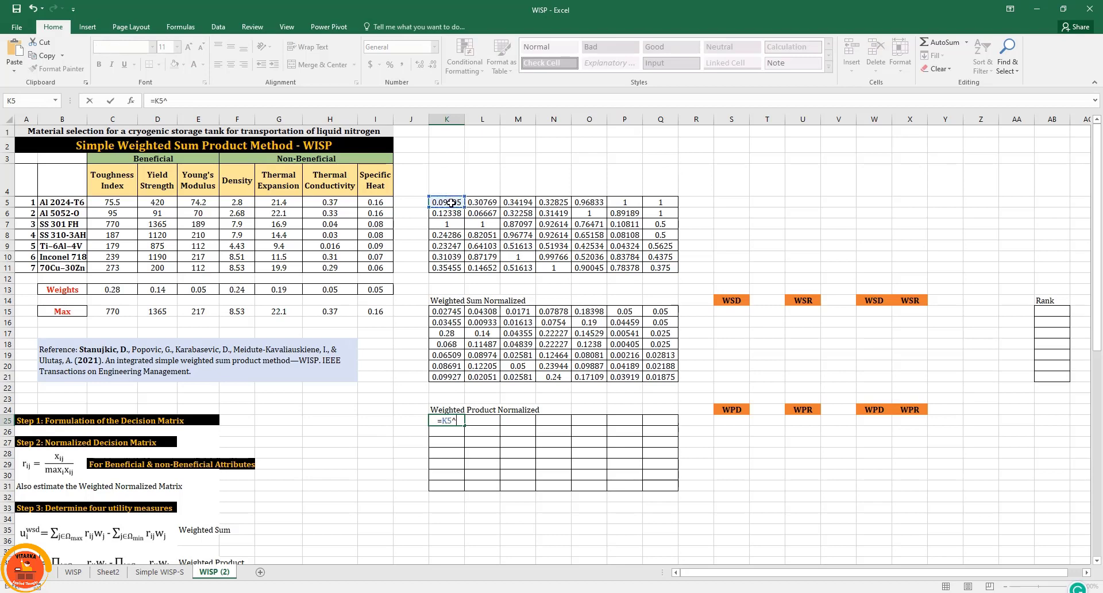
pyautogui.click(110, 289)
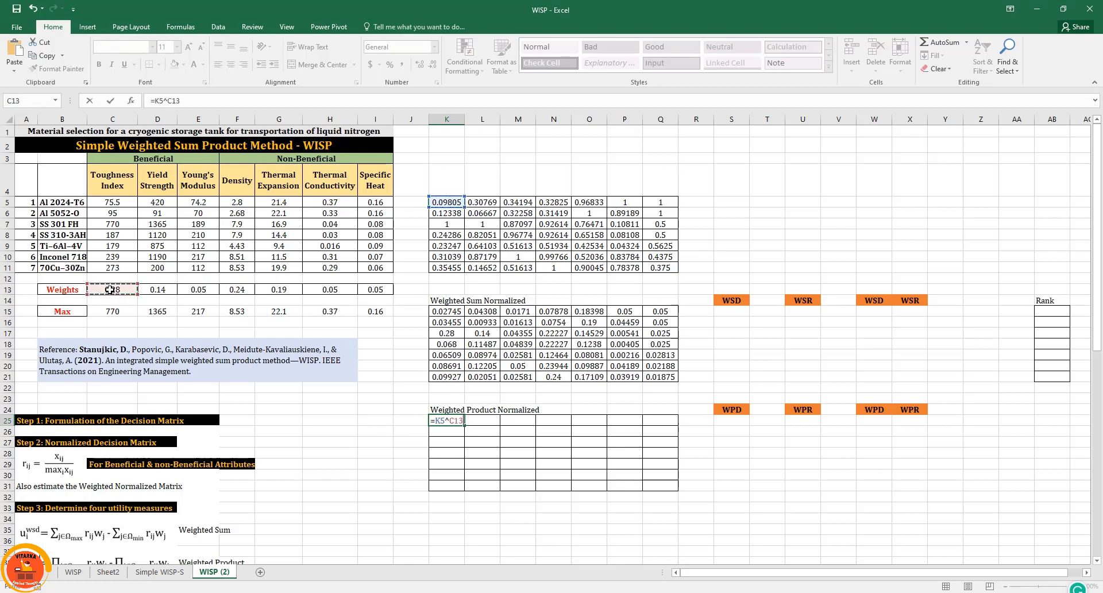
pyautogui.press('F4')
pyautogui.press('F4')
pyautogui.press('Return')
# Step: Copy the weighted product formula across K25:Q31
pyautogui.click(454, 421)
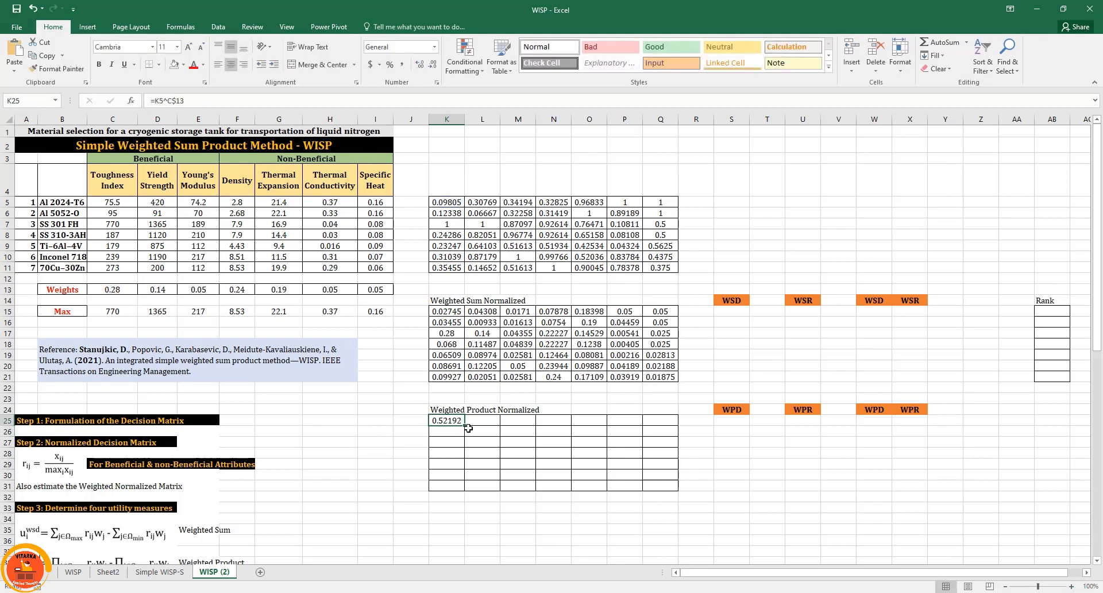
pyautogui.moveTo(464, 425); pyautogui.dragTo(678, 489)
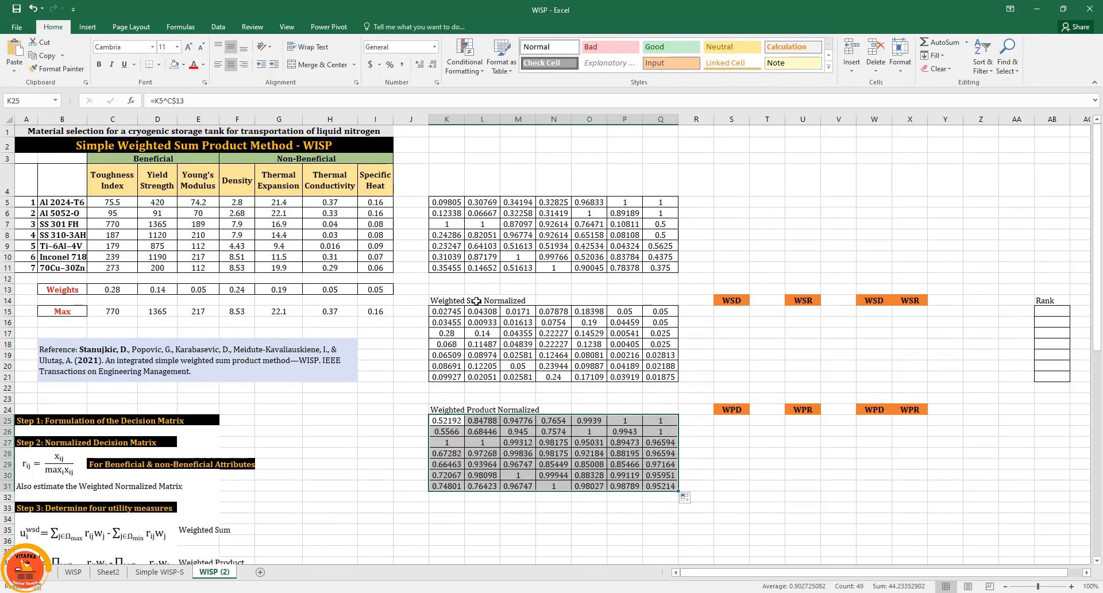
pyautogui.scroll(-2, 455, 416)
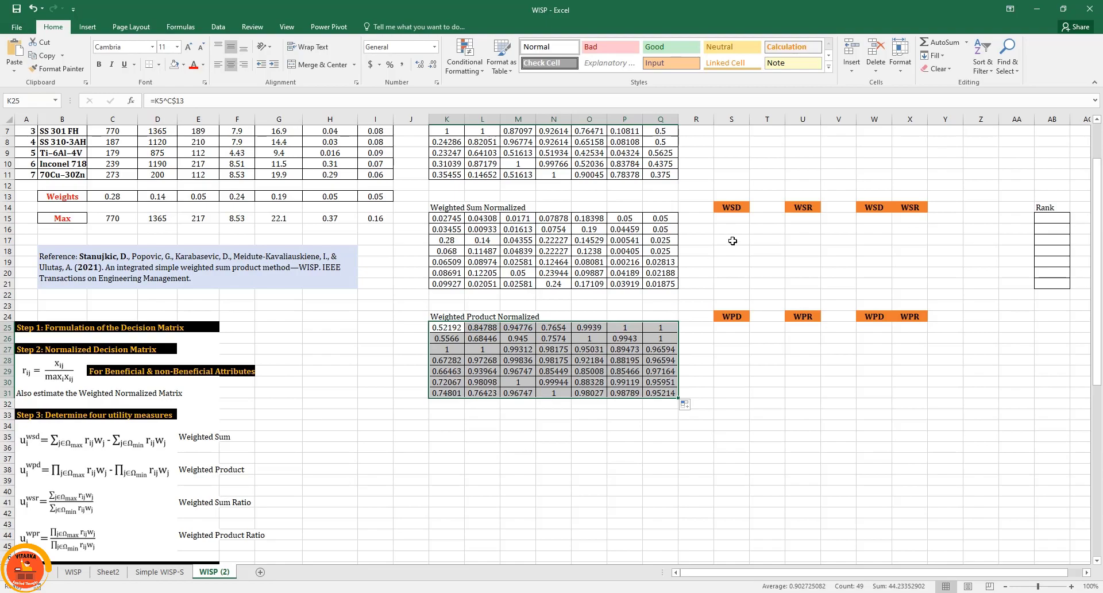
# Step: Enter =SUM(K15:M15)-SUM(N15:Q15) in S15 for the first material's WSD
pyautogui.click(727, 221)
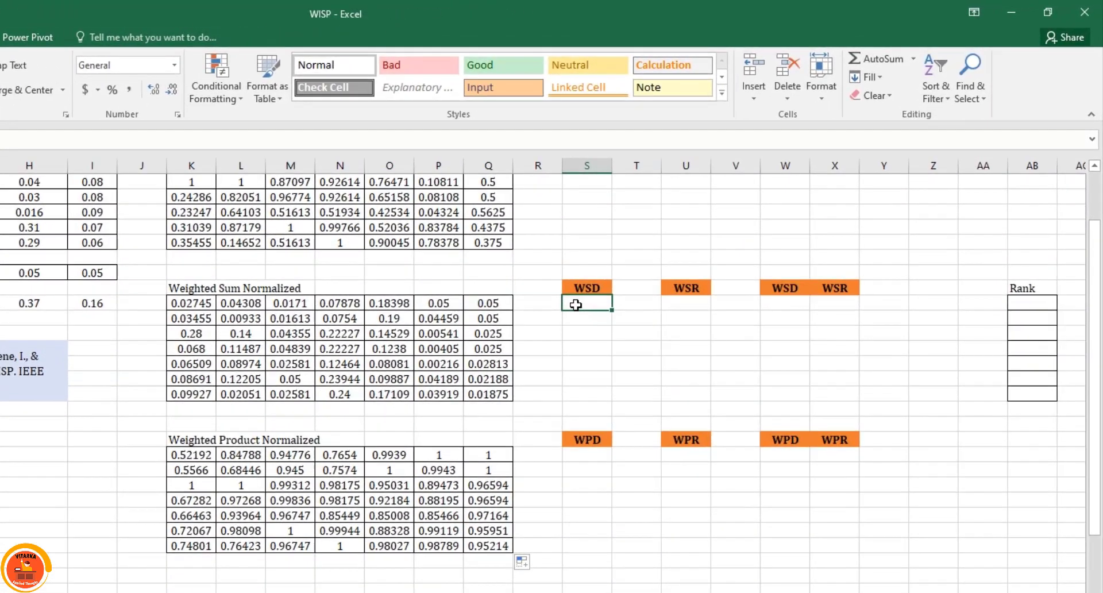
pyautogui.write('=sum(')
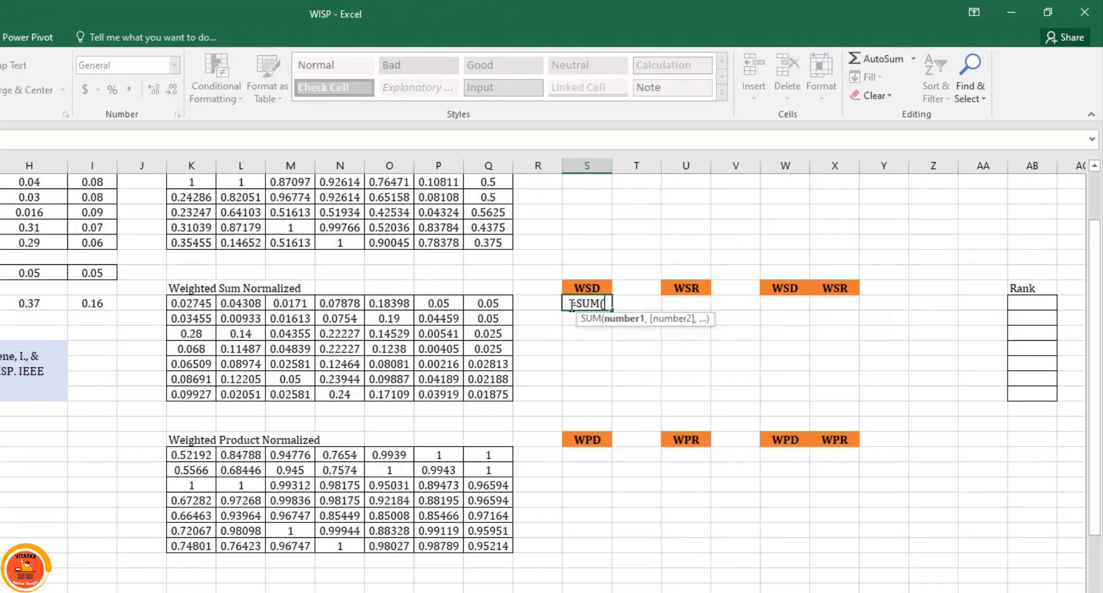
pyautogui.scroll(2, 300, 393)
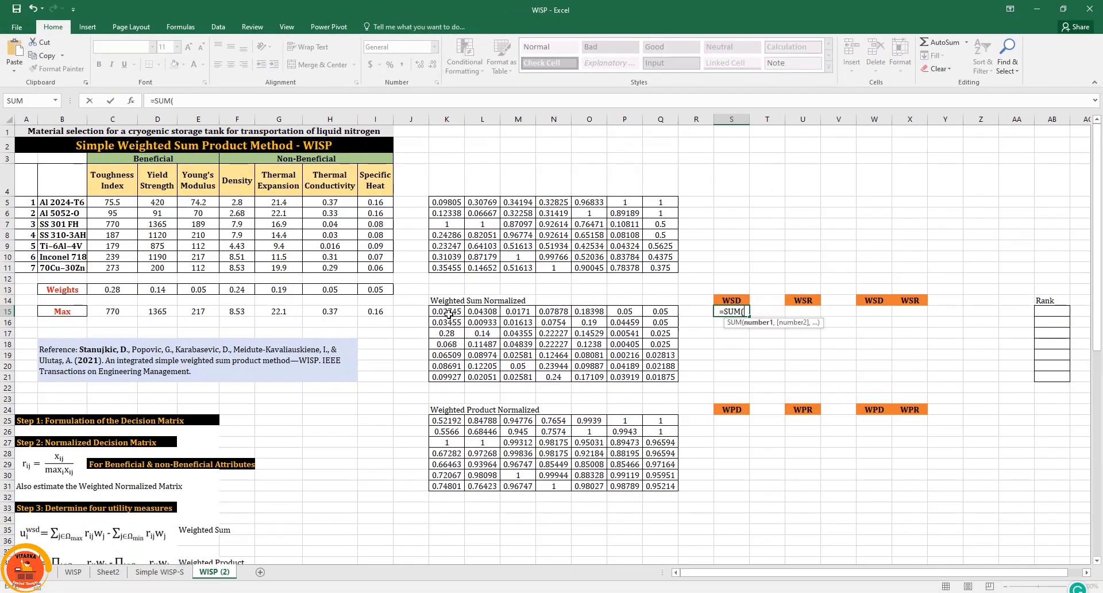
pyautogui.moveTo(236, 410); pyautogui.dragTo(334, 410)
pyautogui.write(')-')
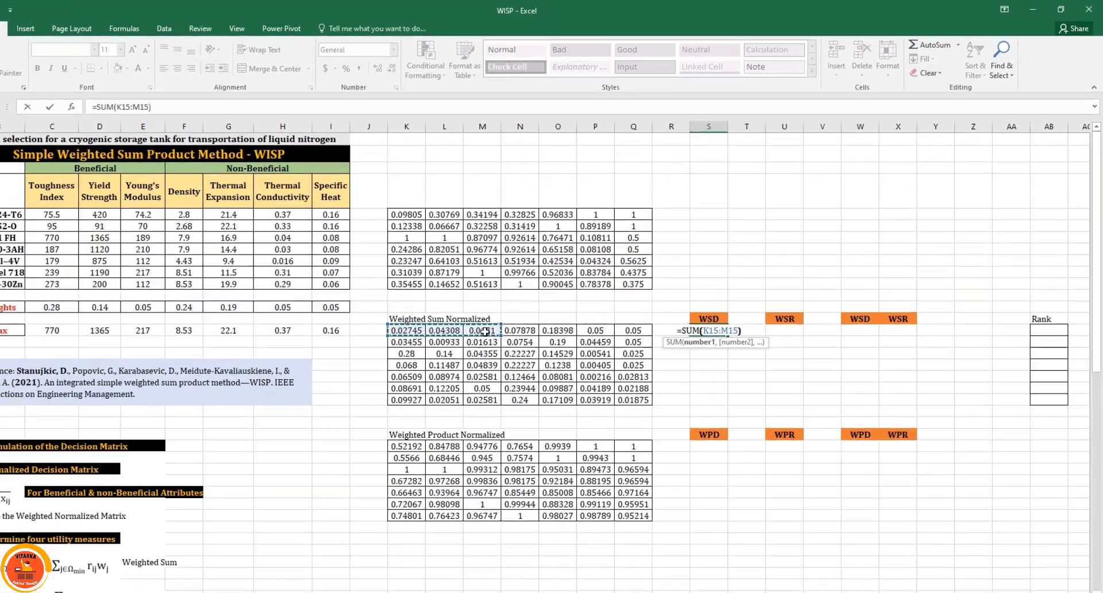
pyautogui.write('SUM(')
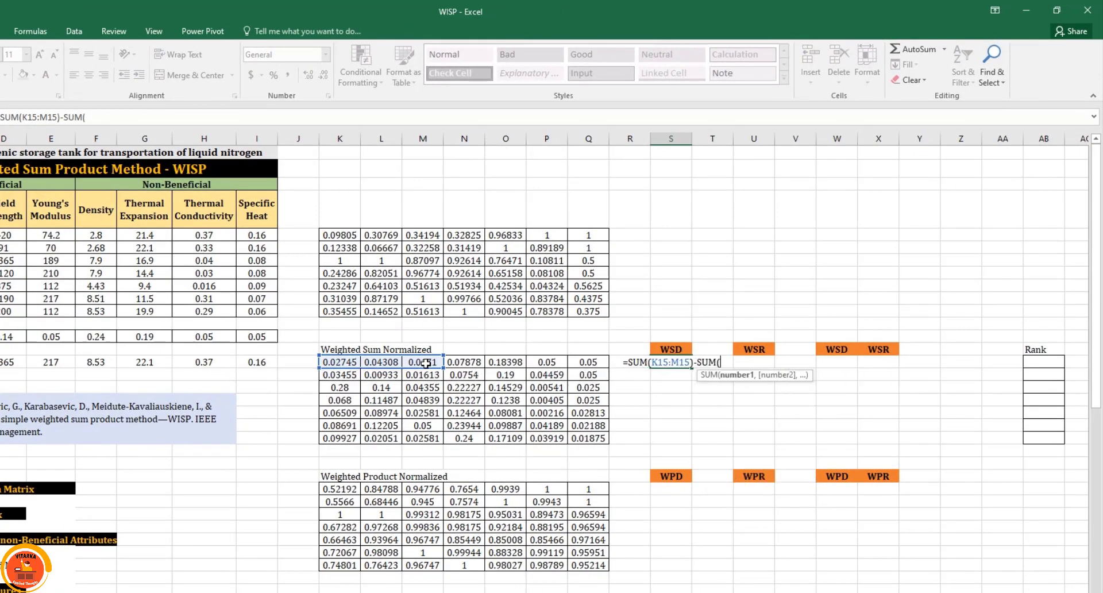
pyautogui.moveTo(465, 362); pyautogui.dragTo(576, 362)
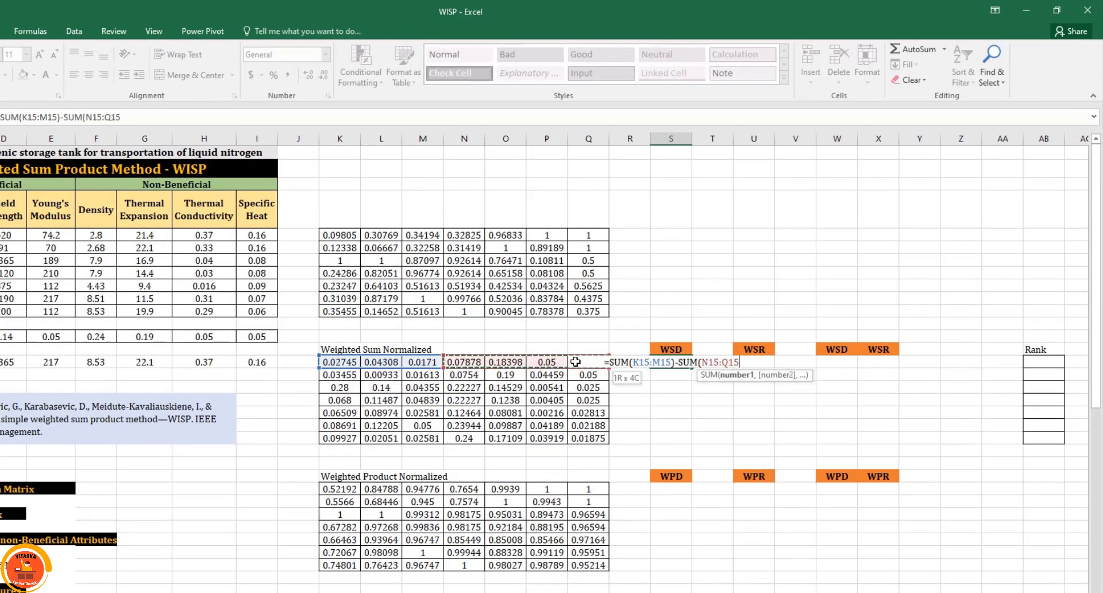
pyautogui.press('Return')
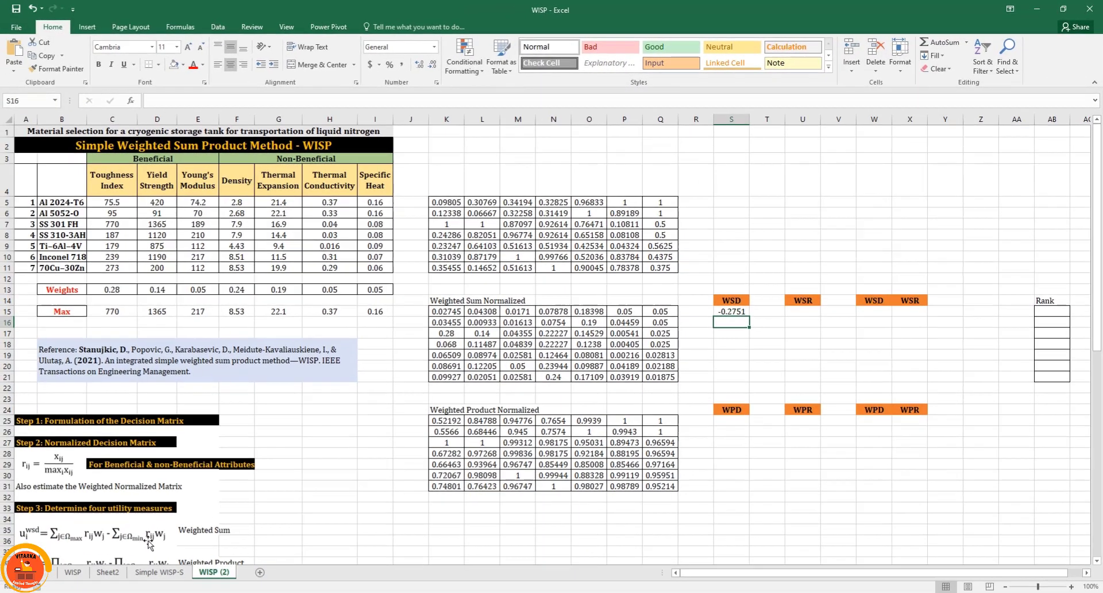
# Step: Copy the WSD formula down to S21
pyautogui.click(730, 313)
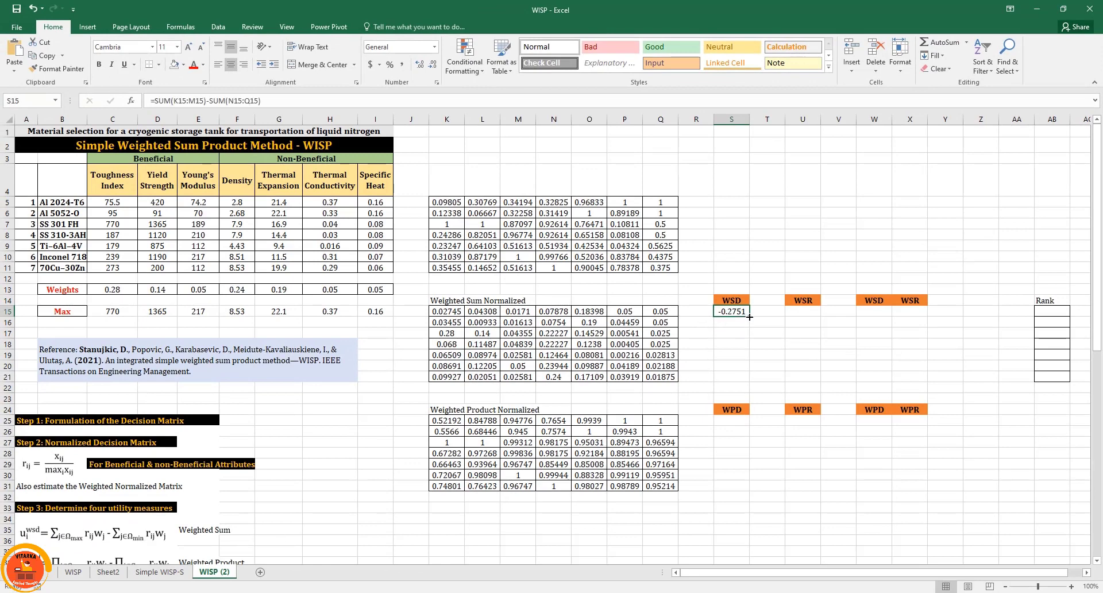
pyautogui.moveTo(749, 316); pyautogui.dragTo(748, 384)
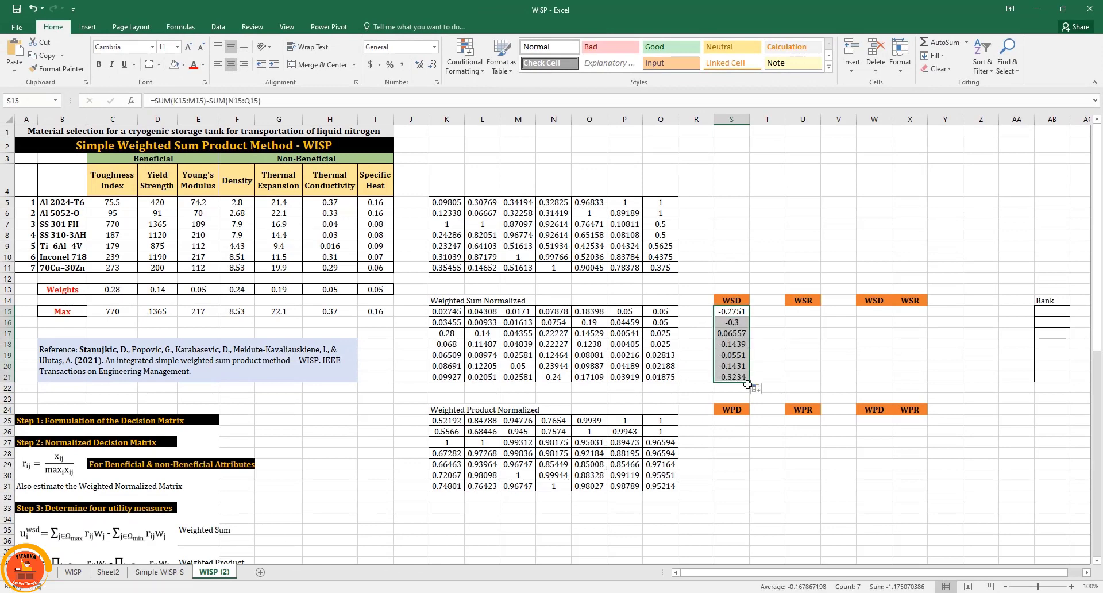
pyautogui.scroll(-2, 438, 433)
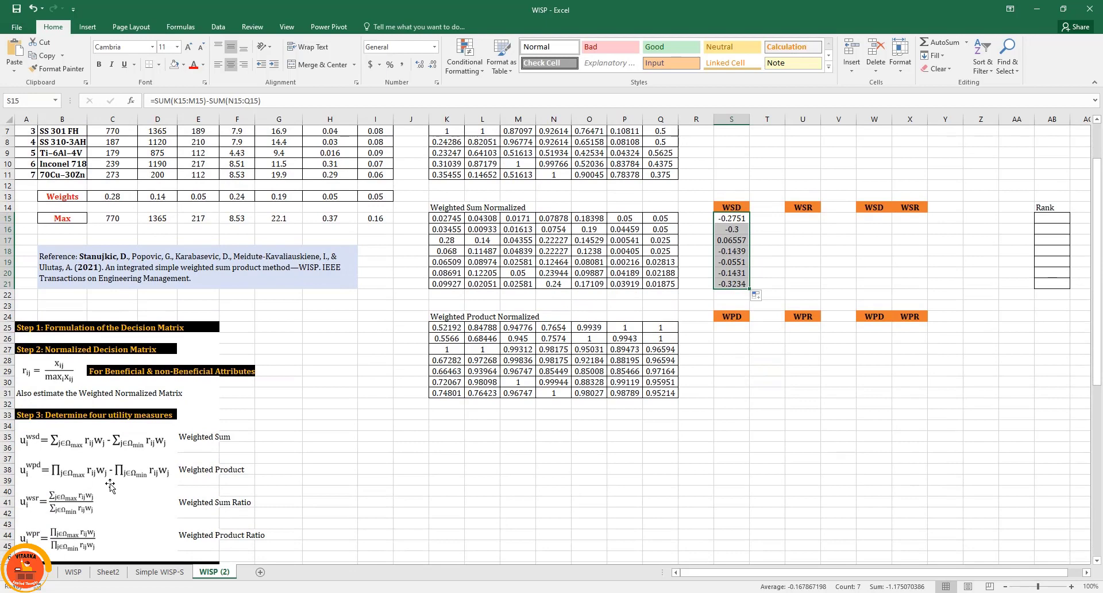
# Step: Enter =SUM(K25:M25)-SUM(N25:Q25) in S25 and fill it down to S31
pyautogui.click(731, 327)
pyautogui.write('=sum')
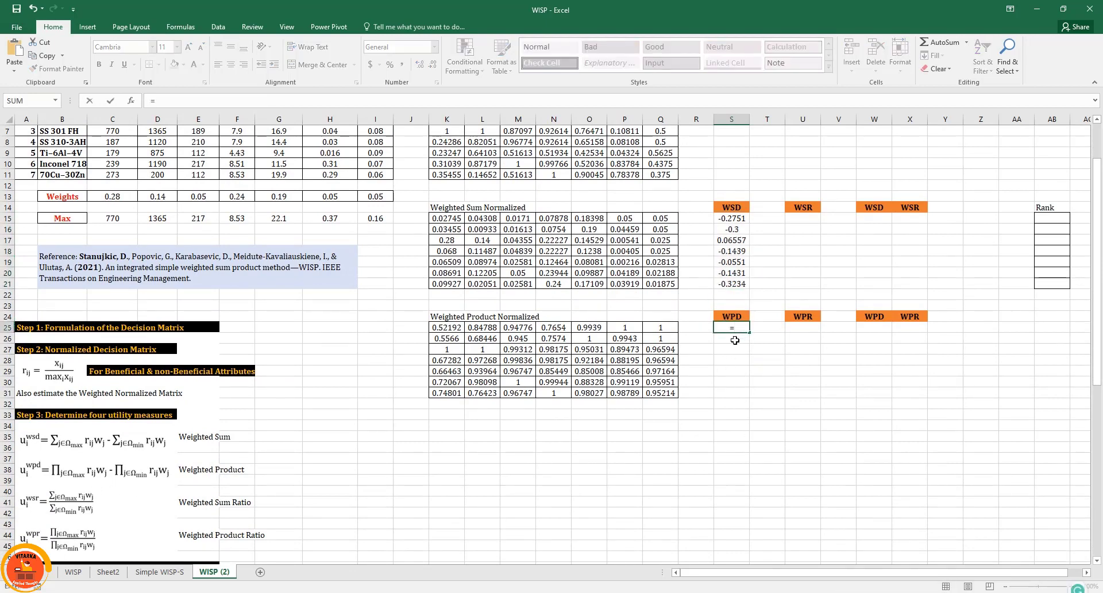
pyautogui.doubleClick(734, 340)
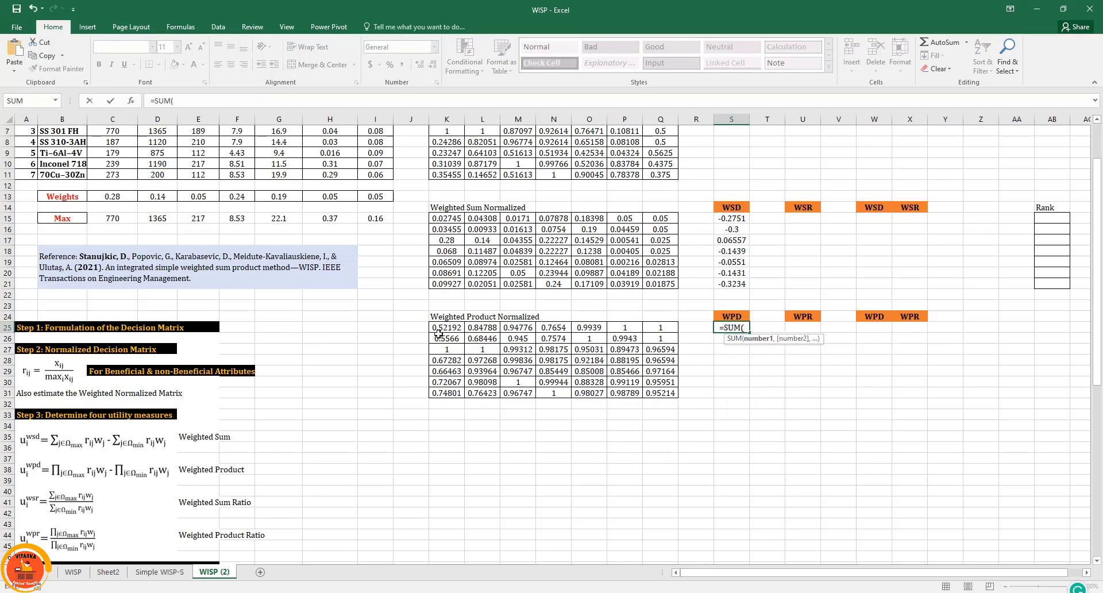
pyautogui.moveTo(445, 327); pyautogui.dragTo(533, 328)
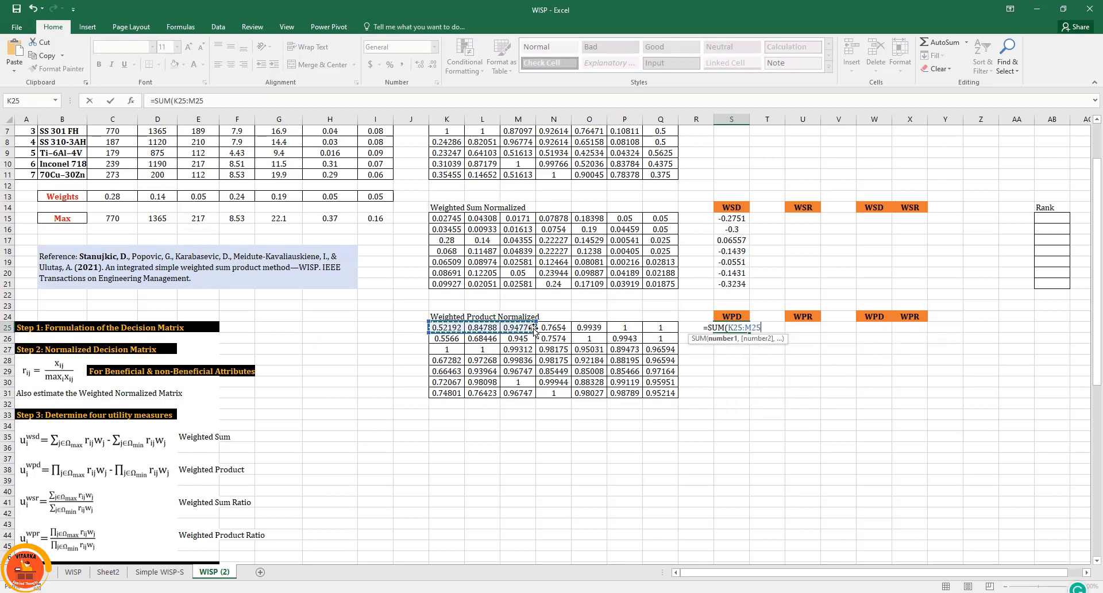
pyautogui.write(')-sum')
pyautogui.press('Tab')
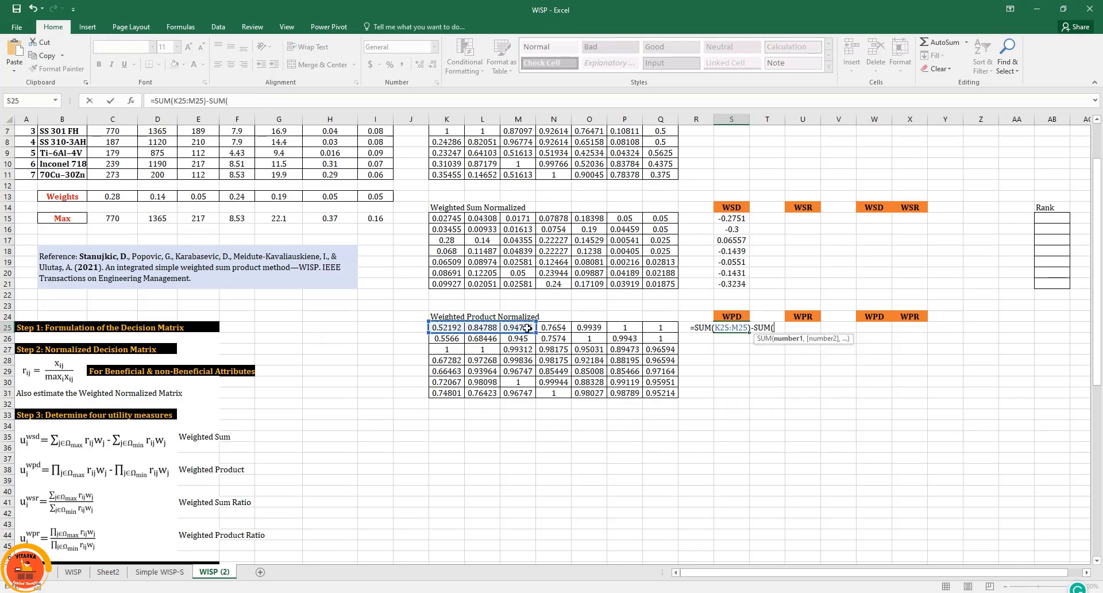
pyautogui.click(554, 327)
pyautogui.moveTo(590, 328); pyautogui.dragTo(661, 328)
pyautogui.write(')')
pyautogui.press('Return')
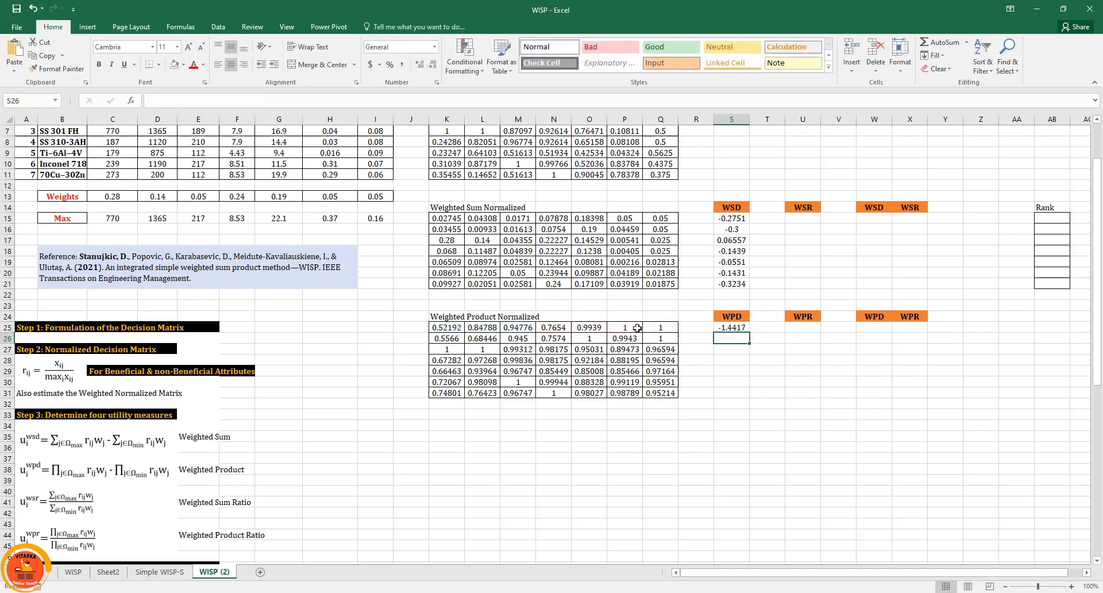
pyautogui.click(738, 331)
pyautogui.moveTo(749, 333); pyautogui.dragTo(754, 398)
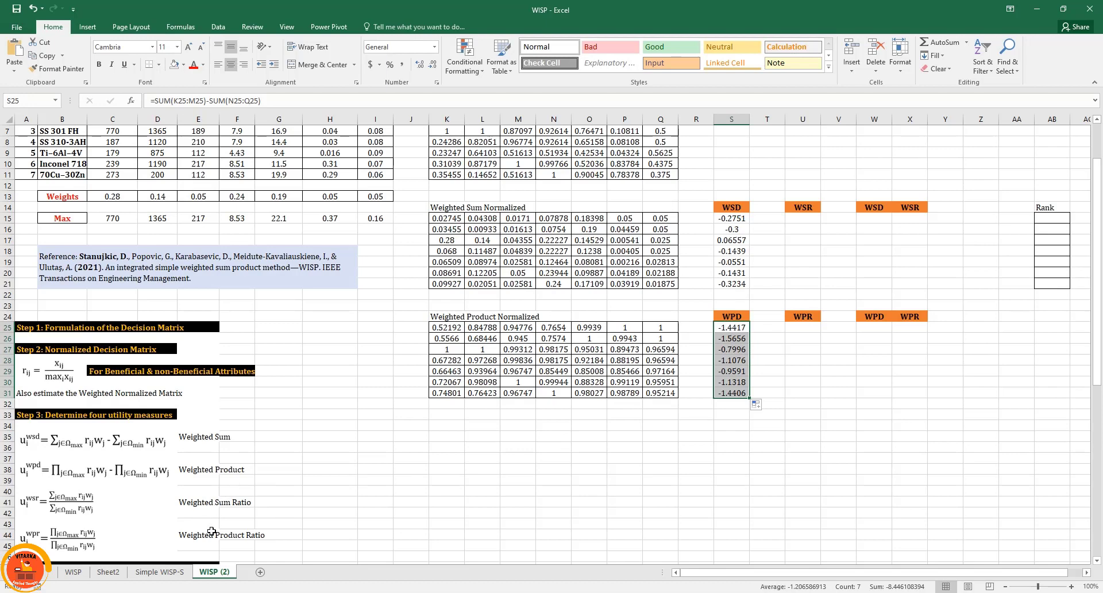
# Step: Enter =SUM(K15:M15)/SUM(N15:Q15) in U15 and fill it down to U21
pyautogui.click(804, 219)
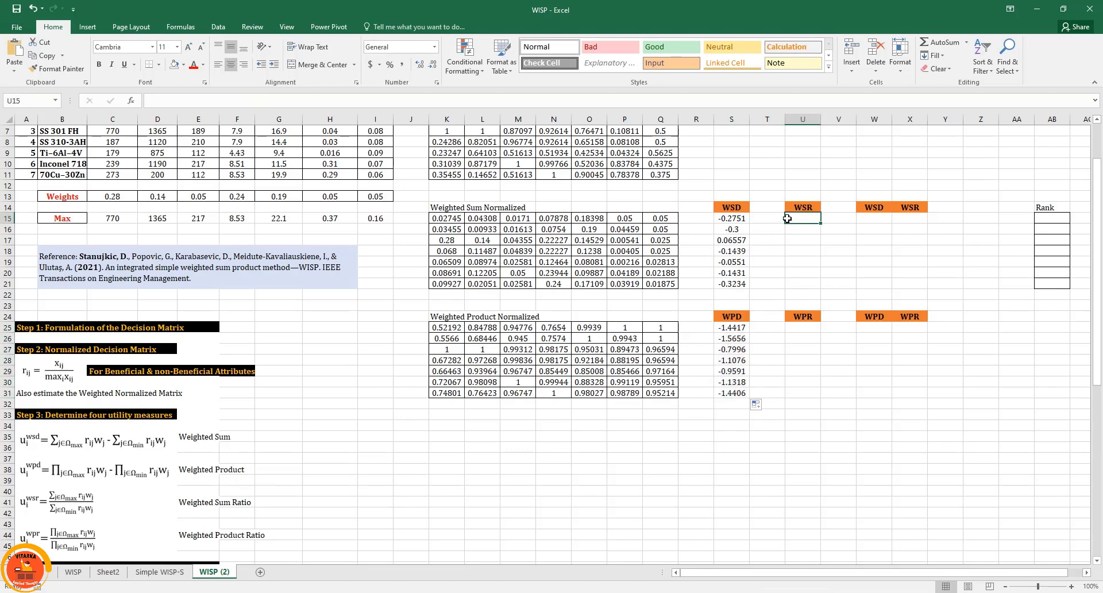
pyautogui.write('=')
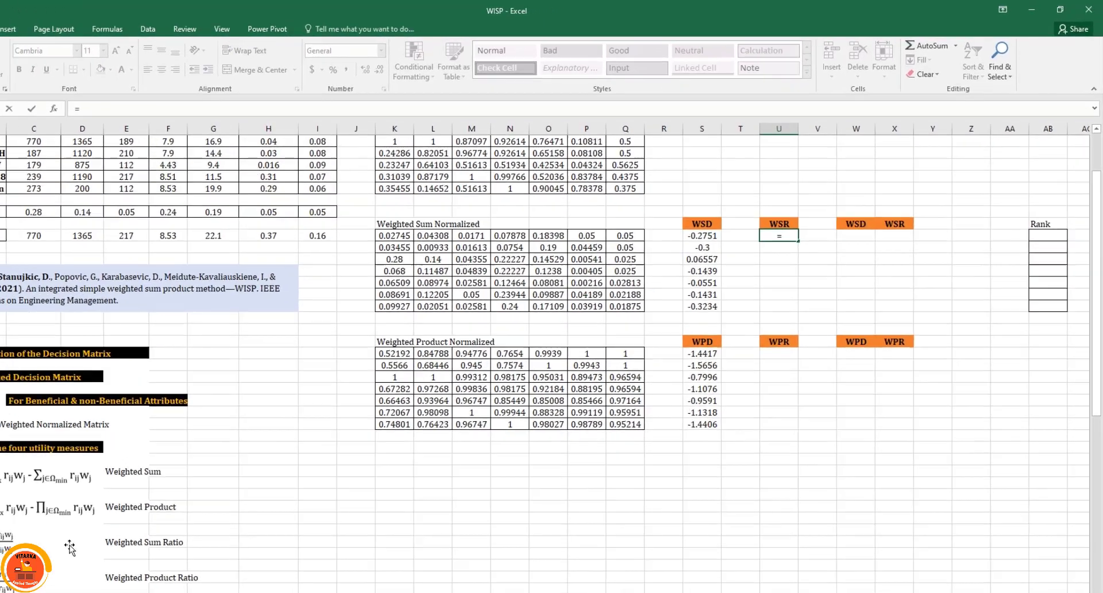
pyautogui.write('SUM(')
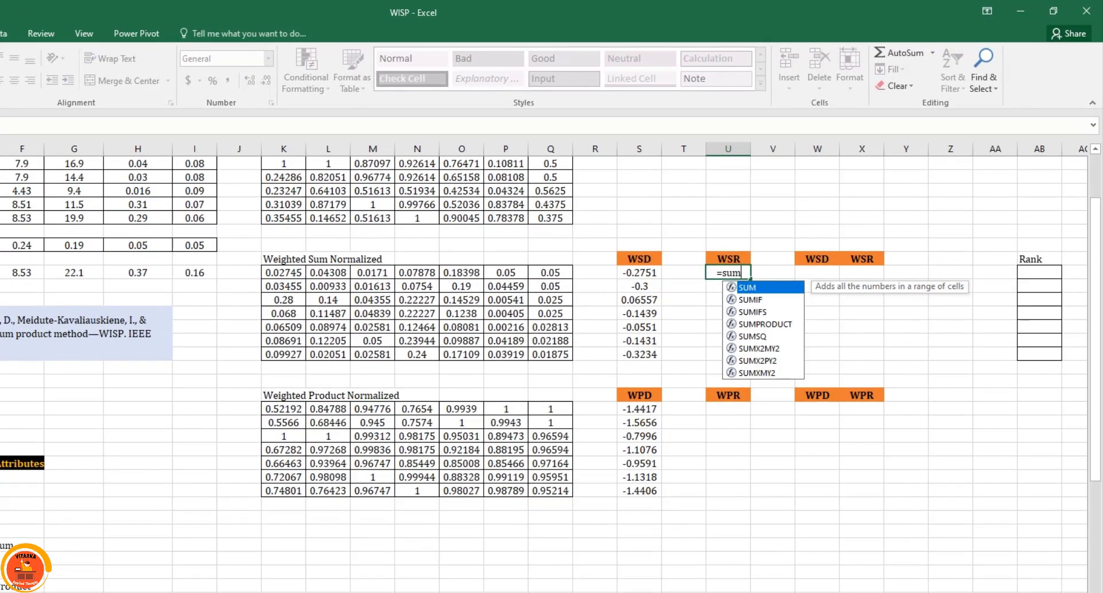
pyautogui.moveTo(290, 273); pyautogui.dragTo(375, 278)
pyautogui.write(')')
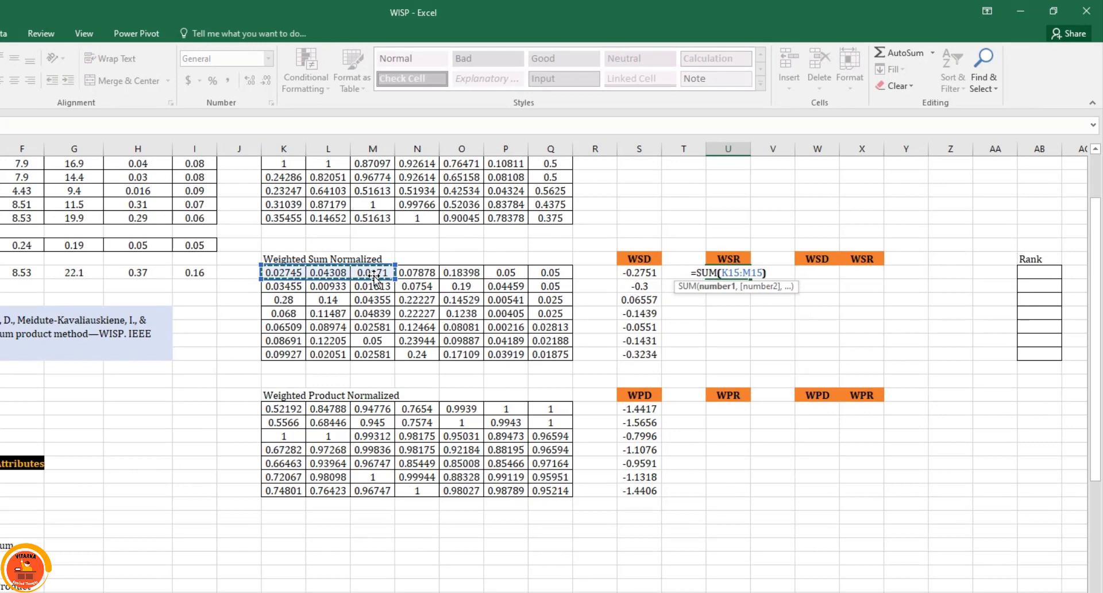
pyautogui.write('/sum(')
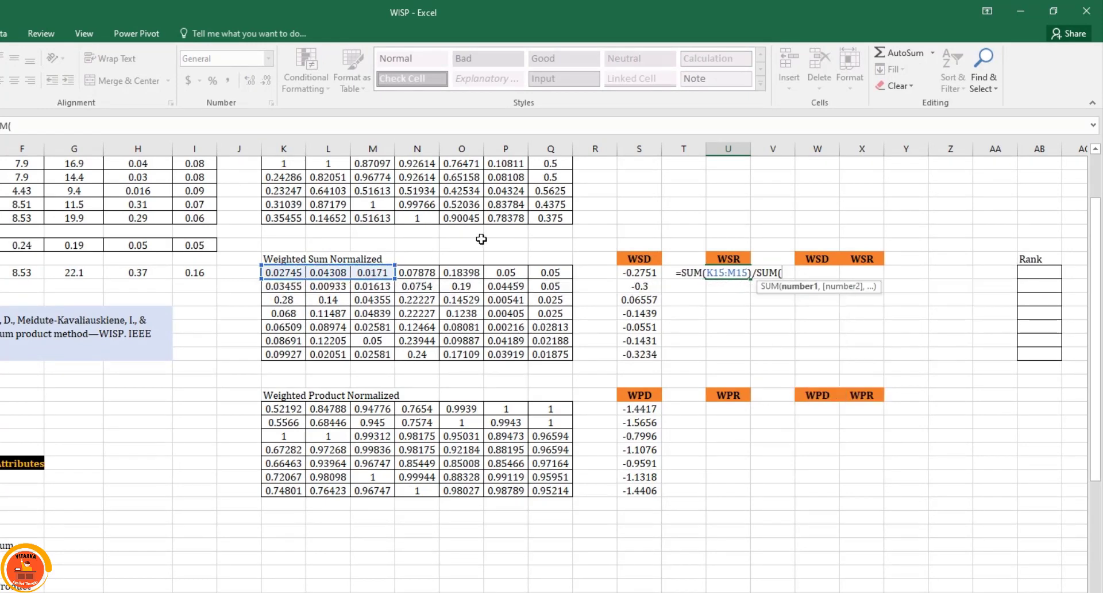
pyautogui.moveTo(422, 275); pyautogui.dragTo(545, 278)
pyautogui.press('Return')
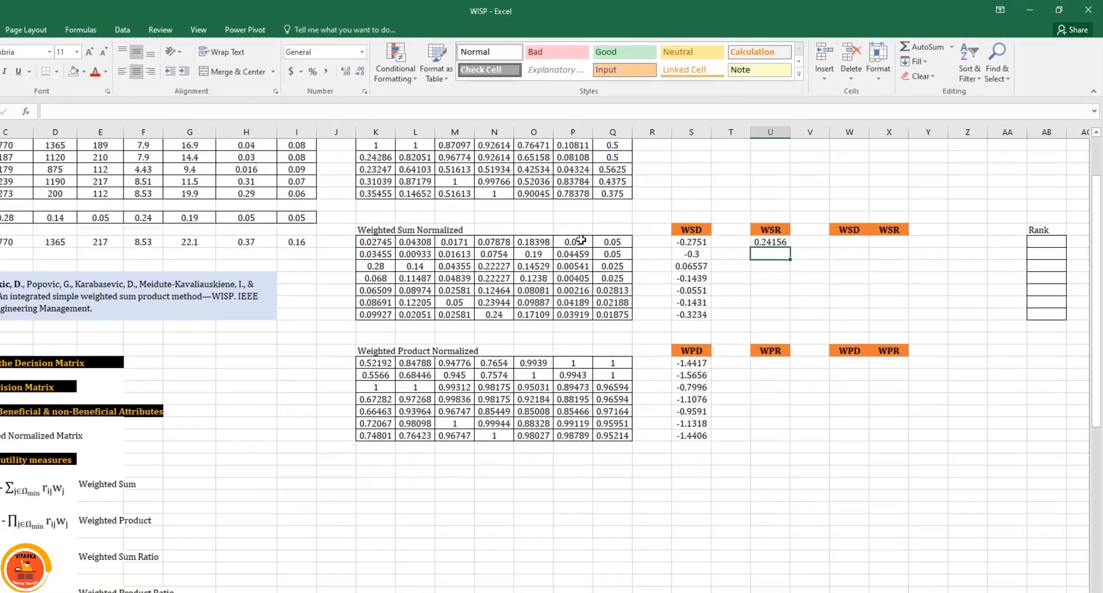
pyautogui.click(734, 272)
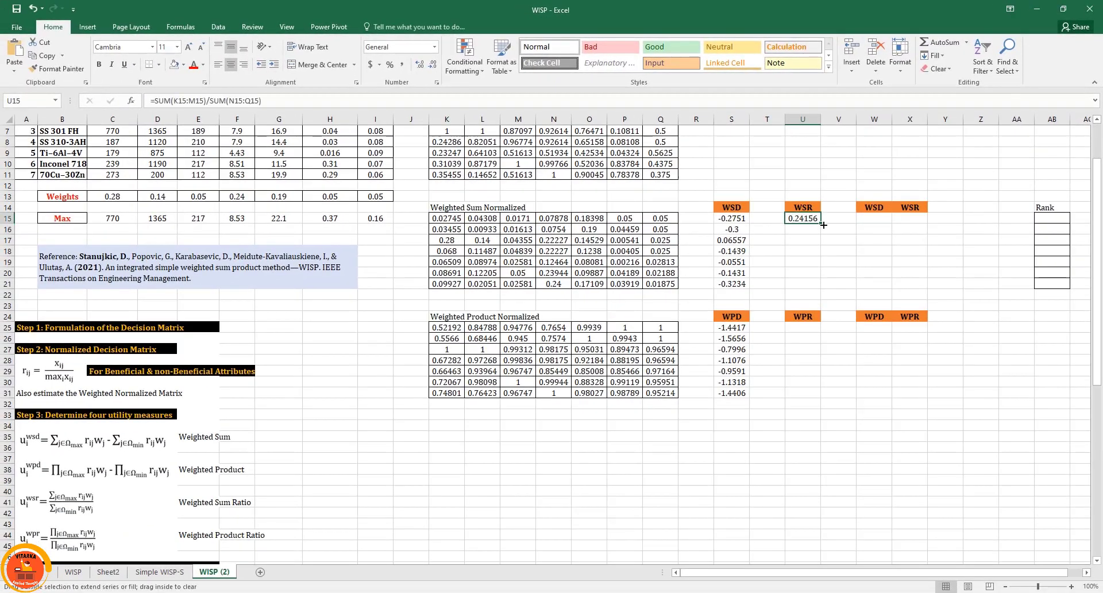
pyautogui.moveTo(818, 223); pyautogui.dragTo(822, 285)
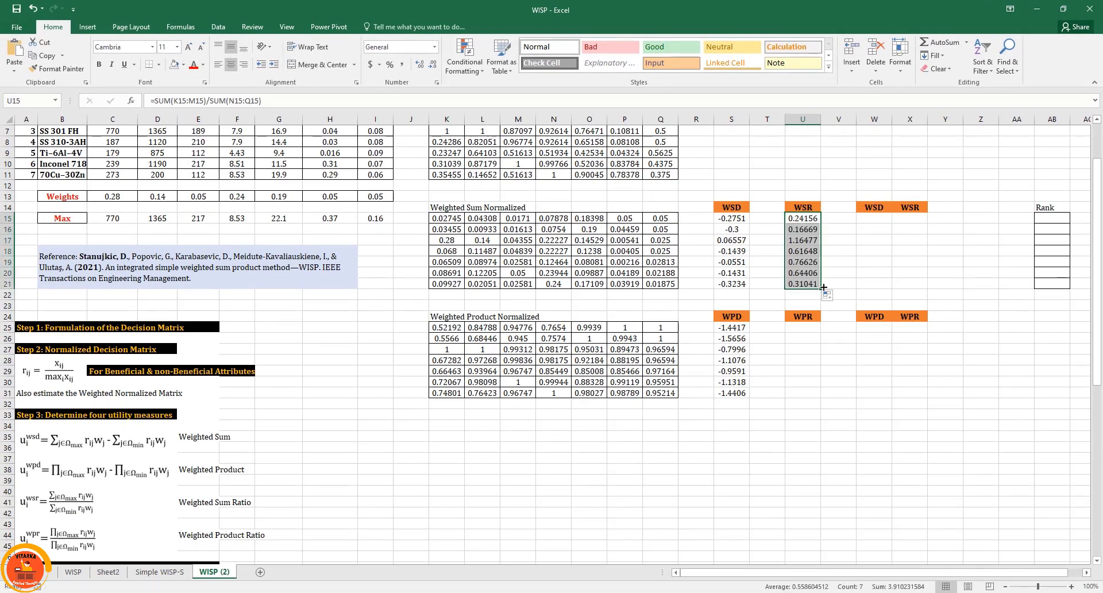
pyautogui.click(806, 327)
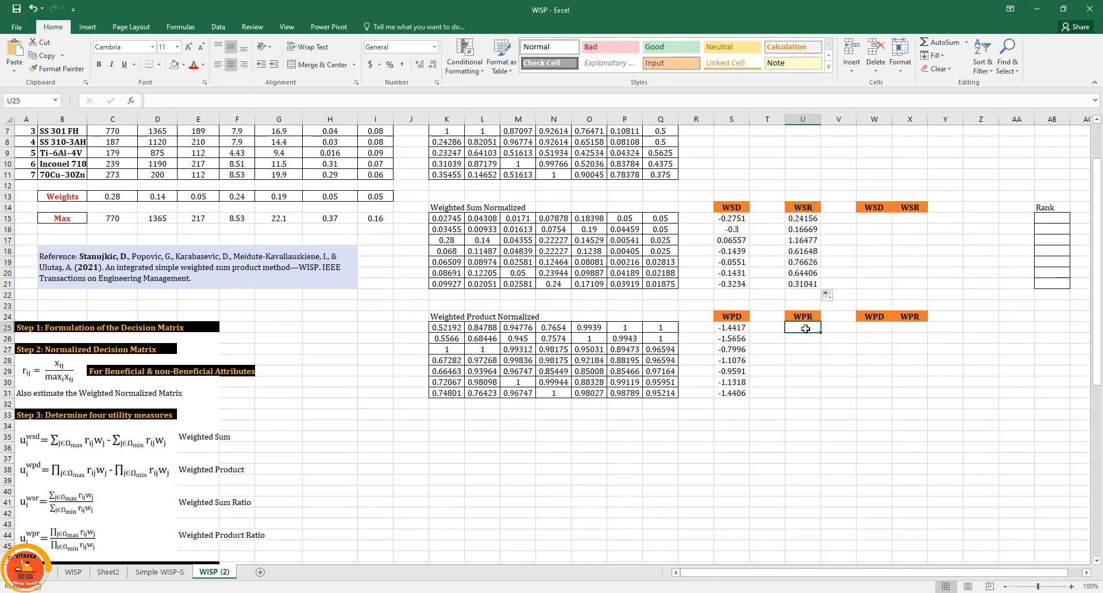
# Step: Enter =SUM(K25:M25)/SUM(N25:Q25) in U25 and fill it down to U31
pyautogui.write('=SUM(')
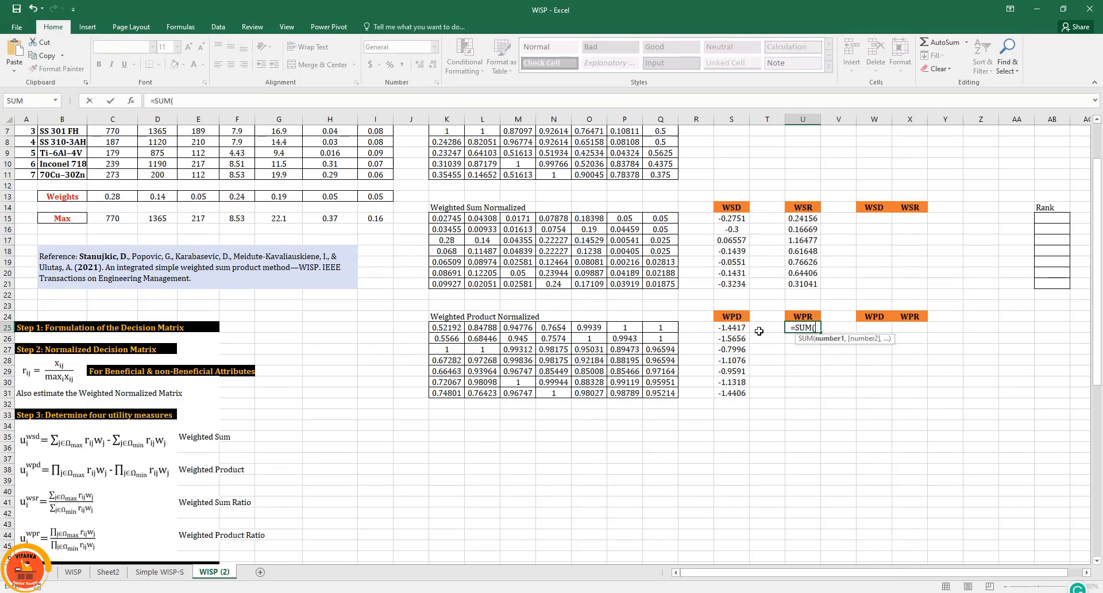
pyautogui.moveTo(445, 329); pyautogui.dragTo(520, 328)
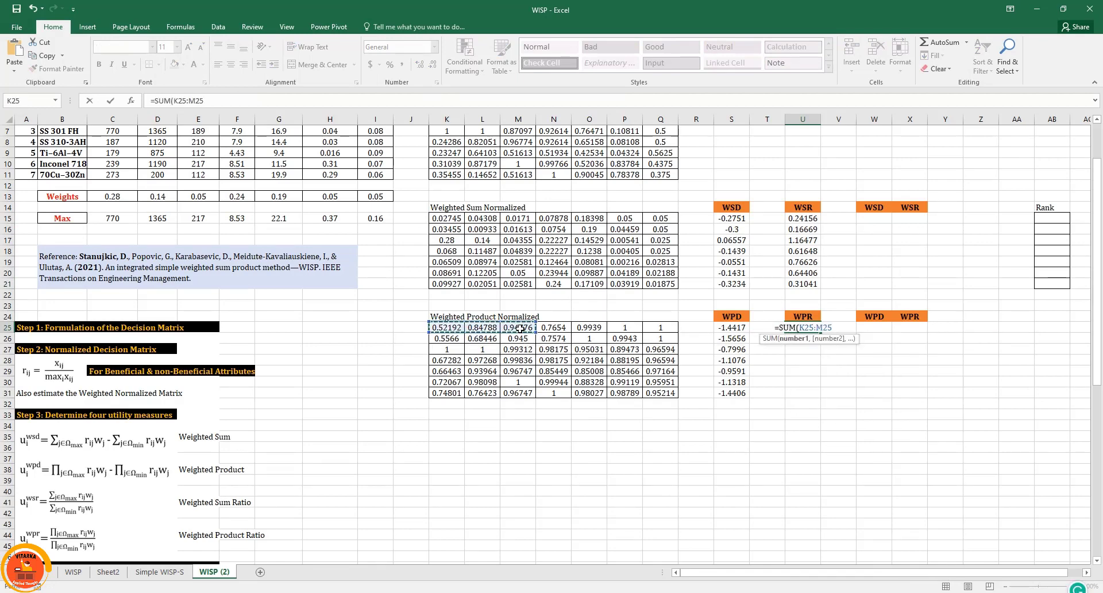
pyautogui.write(')/SUM(')
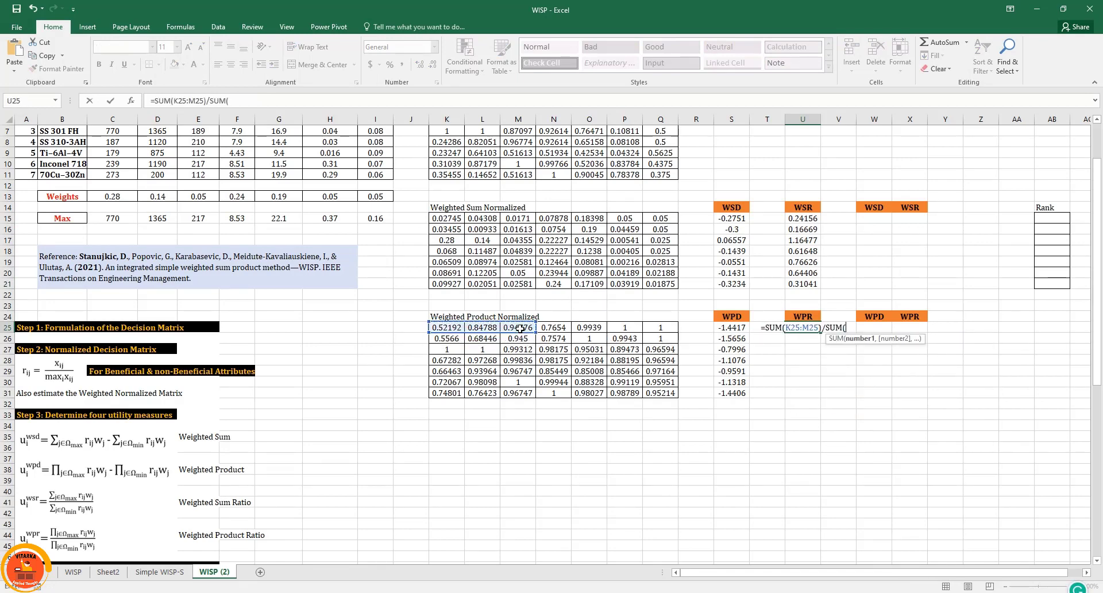
pyautogui.moveTo(549, 327); pyautogui.dragTo(652, 328)
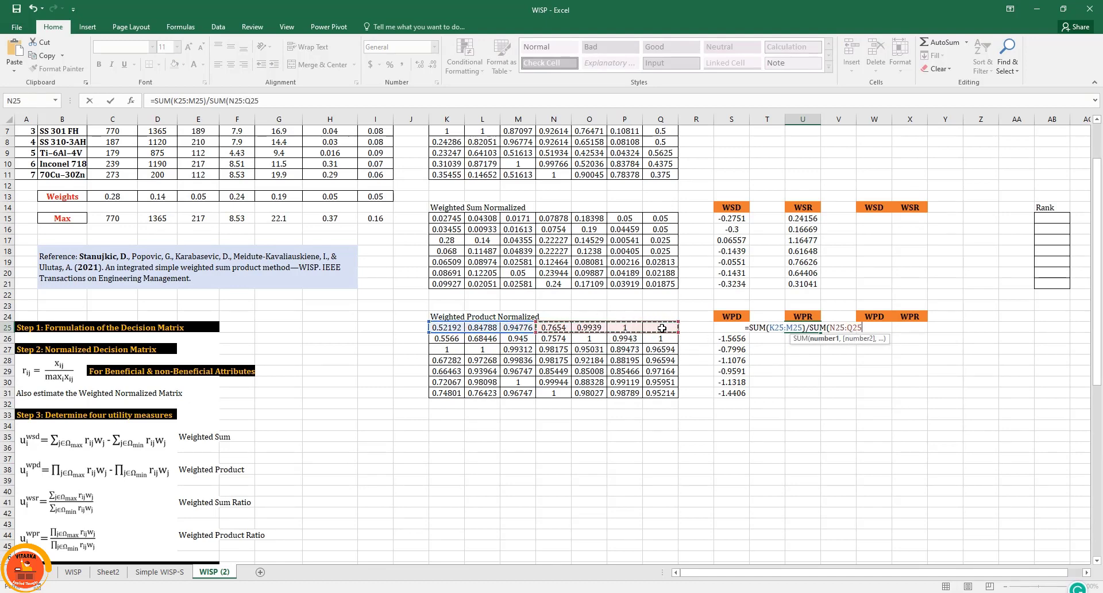
pyautogui.write(')')
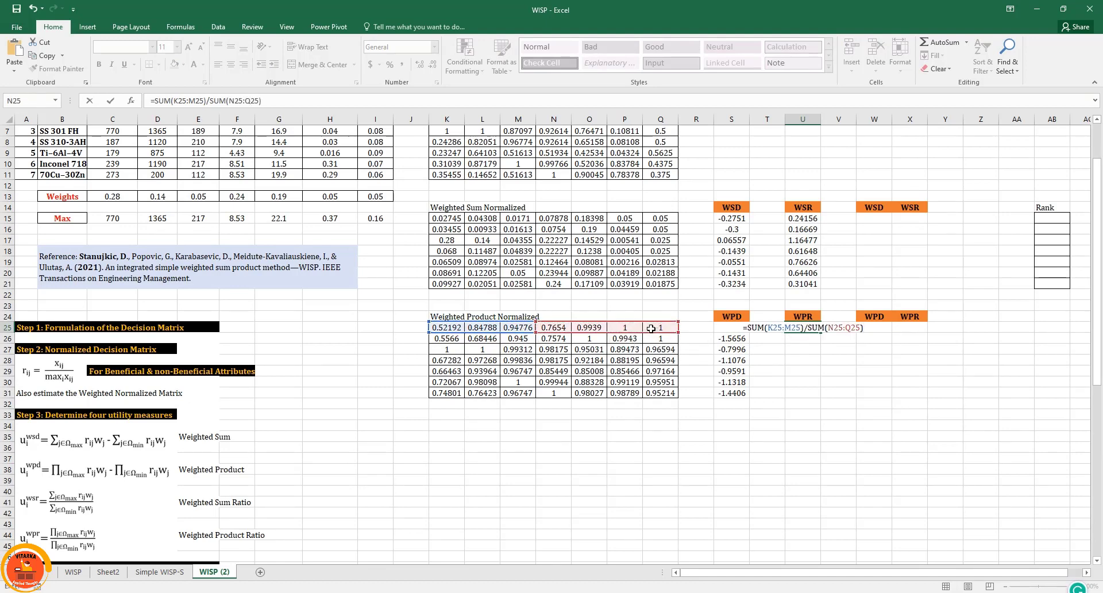
pyautogui.press('Return')
pyautogui.click(810, 327)
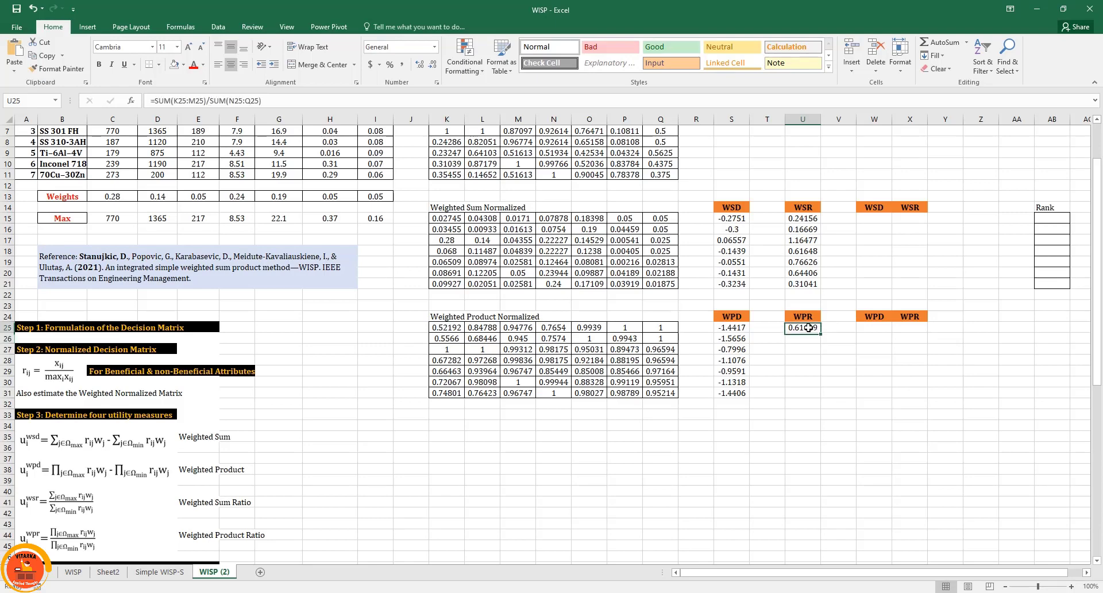
pyautogui.moveTo(821, 333); pyautogui.dragTo(827, 398)
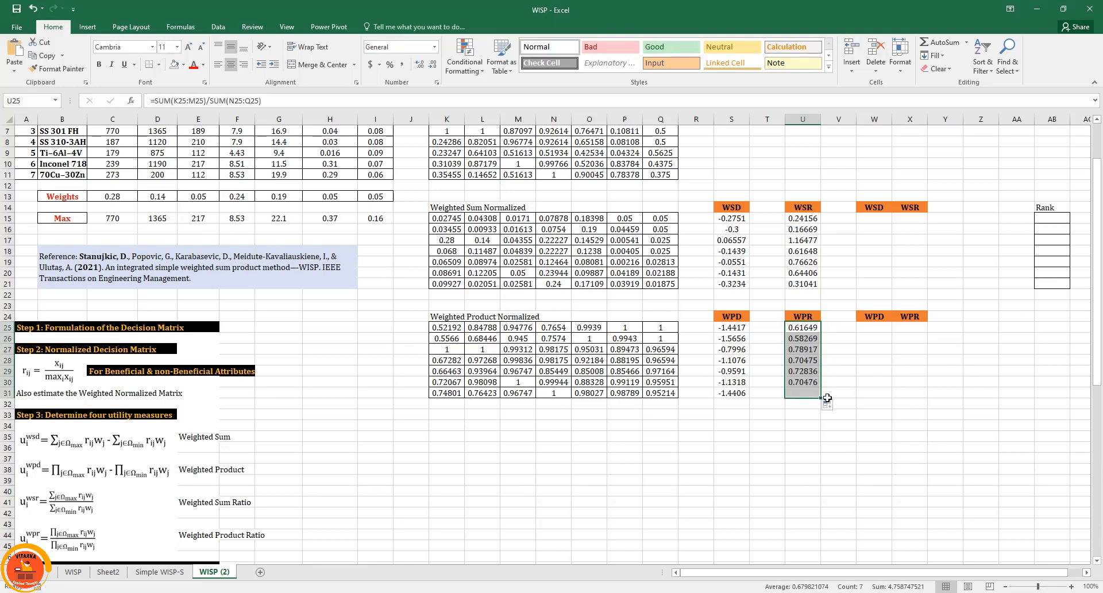
# Step: Select all four utility measure blocks, S14:U31
pyautogui.scroll(-2, 242, 465)
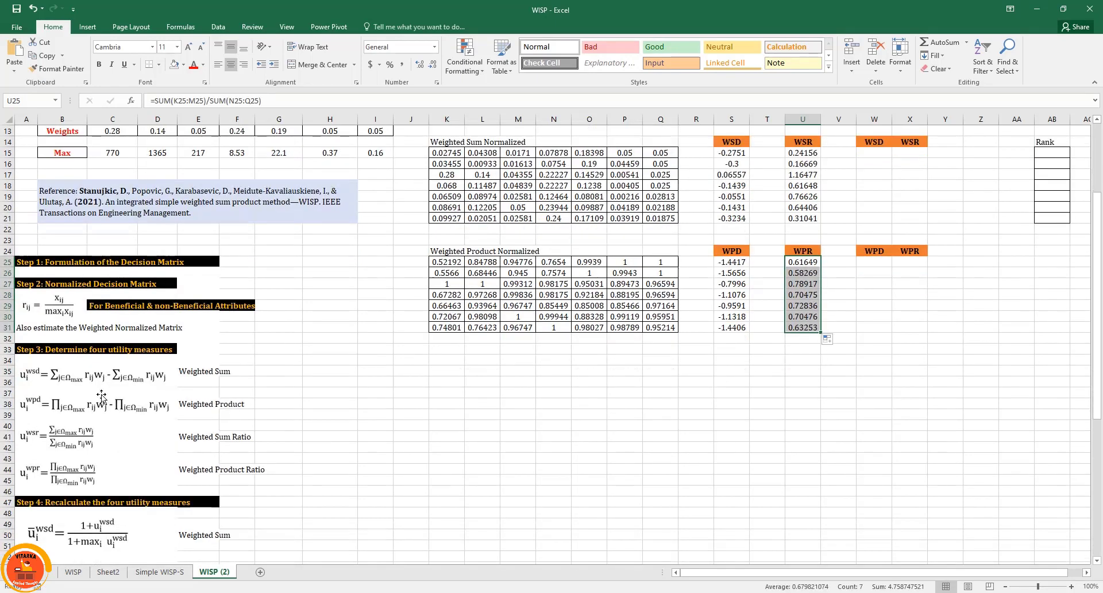
pyautogui.moveTo(732, 142); pyautogui.dragTo(805, 329)
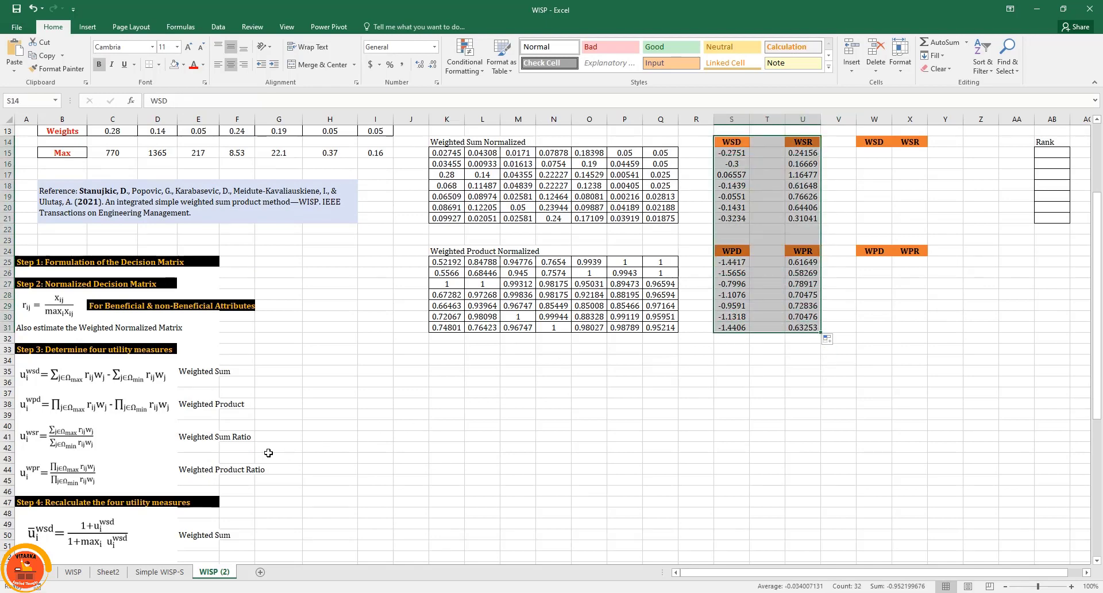
pyautogui.scroll(-1, 274, 458)
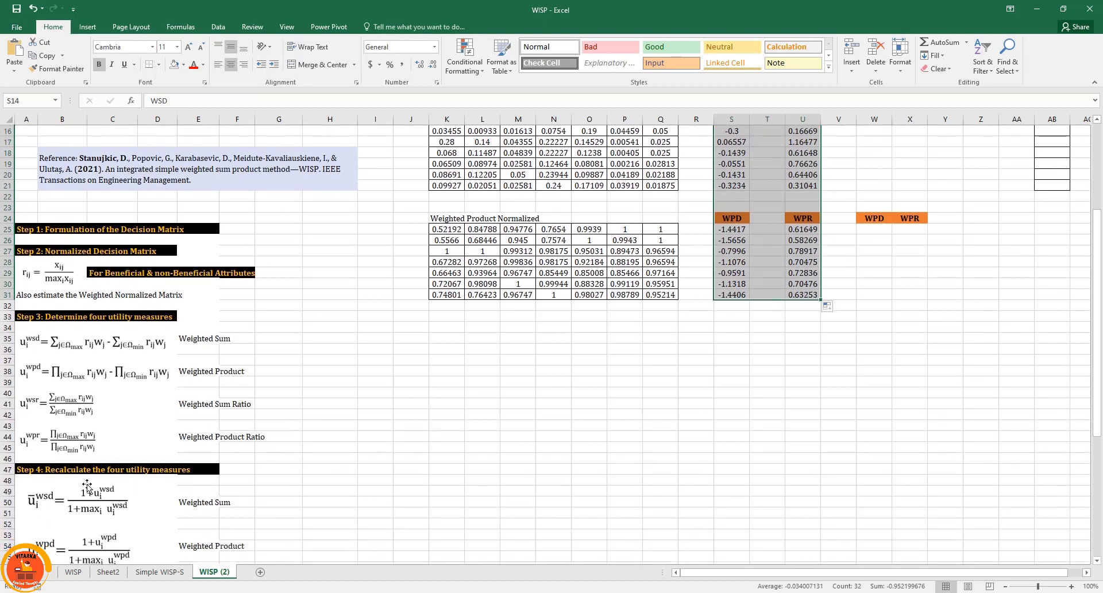
pyautogui.scroll(-3, 190, 503)
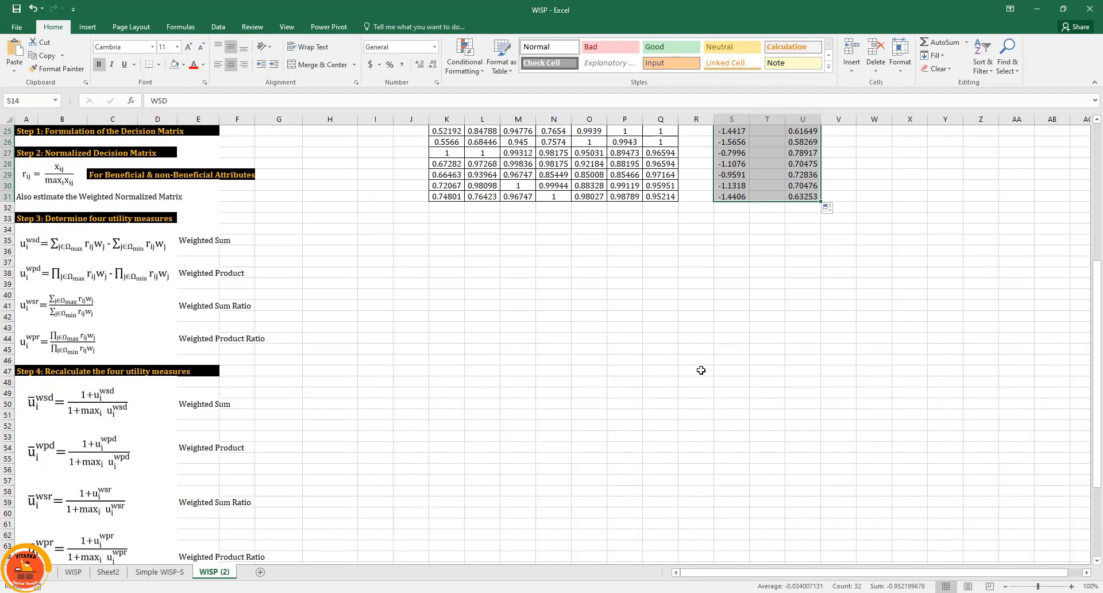
pyautogui.scroll(5, 732, 363)
# Step: Enter =MAX(S15:S21) in S22 for the WSD maximum
pyautogui.click(730, 262)
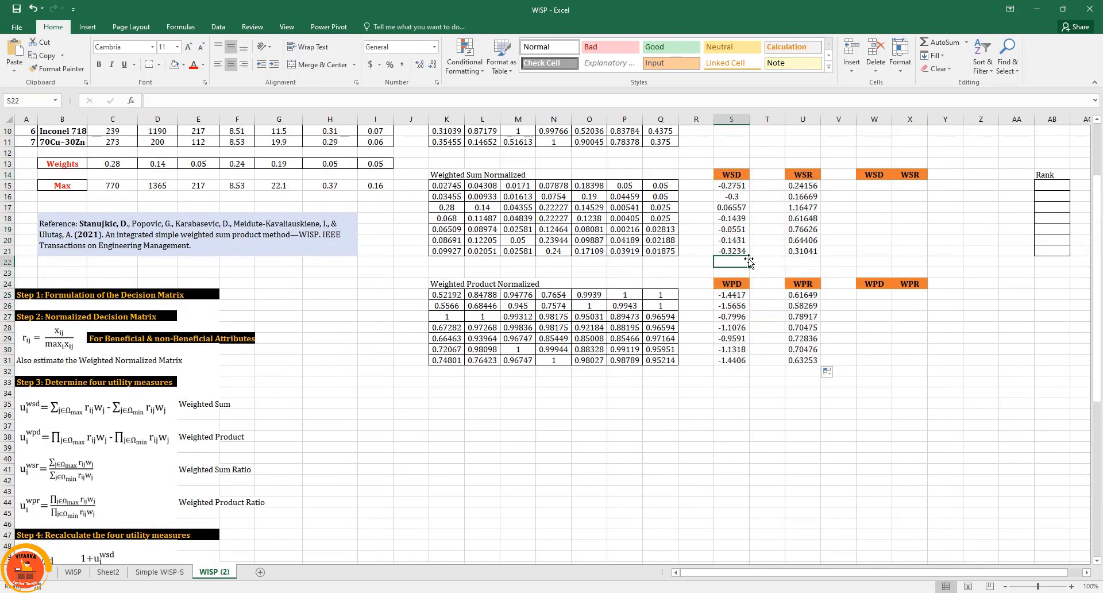
pyautogui.write('=MAX(')
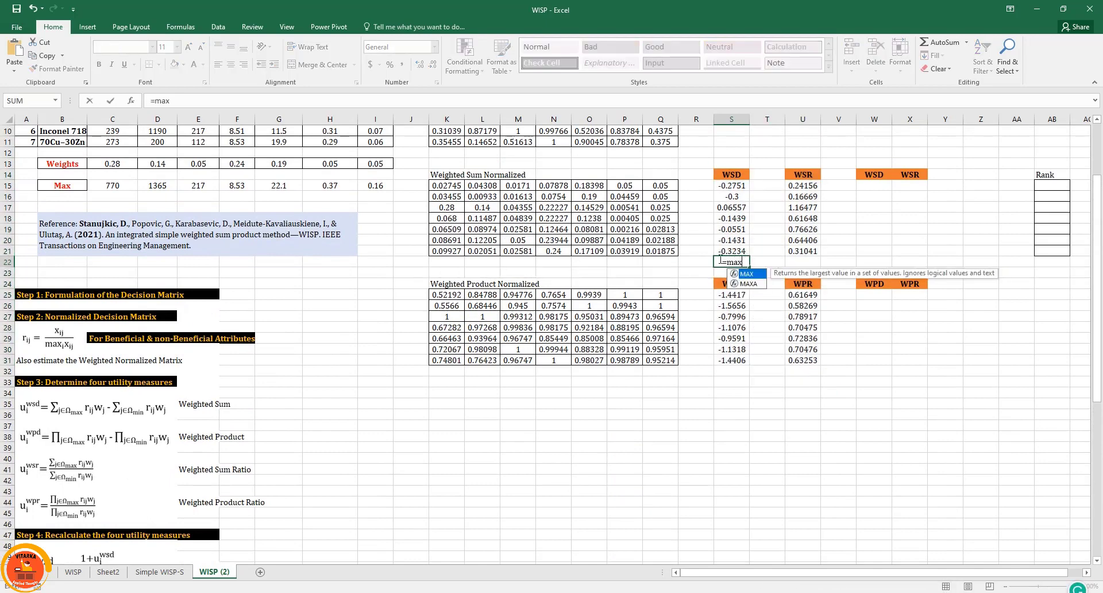
pyautogui.moveTo(731, 189); pyautogui.dragTo(728, 249)
pyautogui.press('Return')
# Step: Copy the MAX formula to U22, S32 and U32 for the WSR, WPD and WPR maxima
pyautogui.click(733, 262)
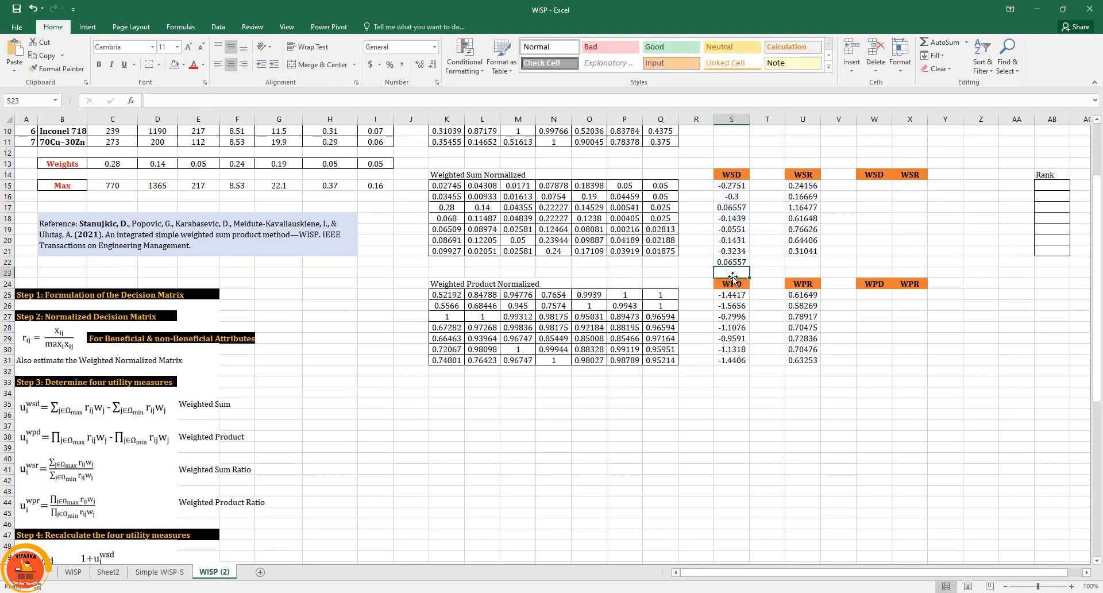
pyautogui.hotkey('ctrl', 'c')
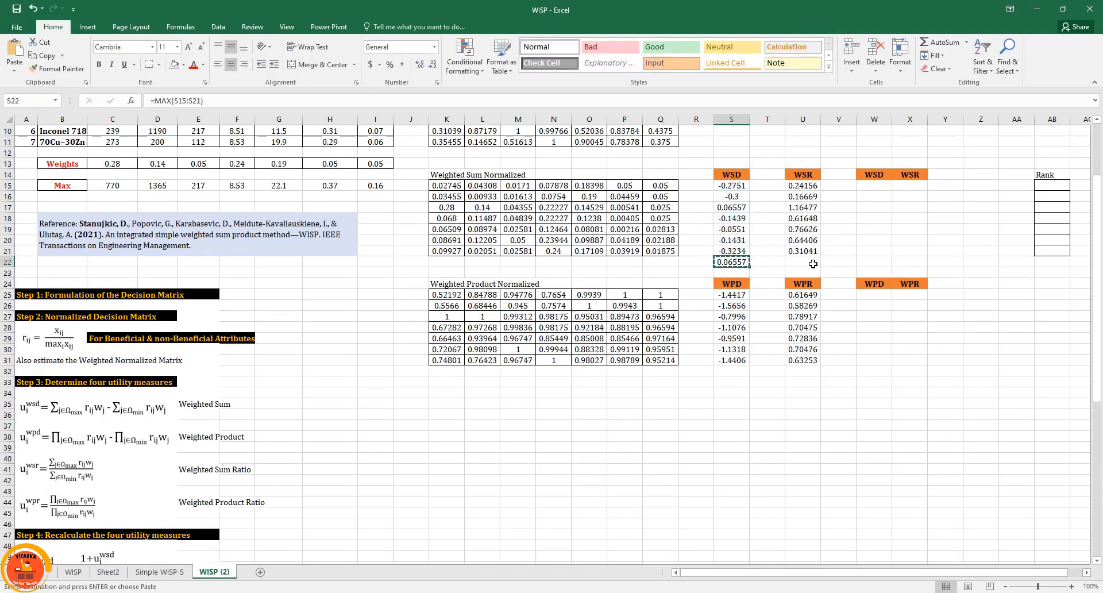
pyautogui.click(811, 263)
pyautogui.hotkey('ctrl', 'v')
pyautogui.click(730, 370)
pyautogui.hotkey('ctrl', 'v')
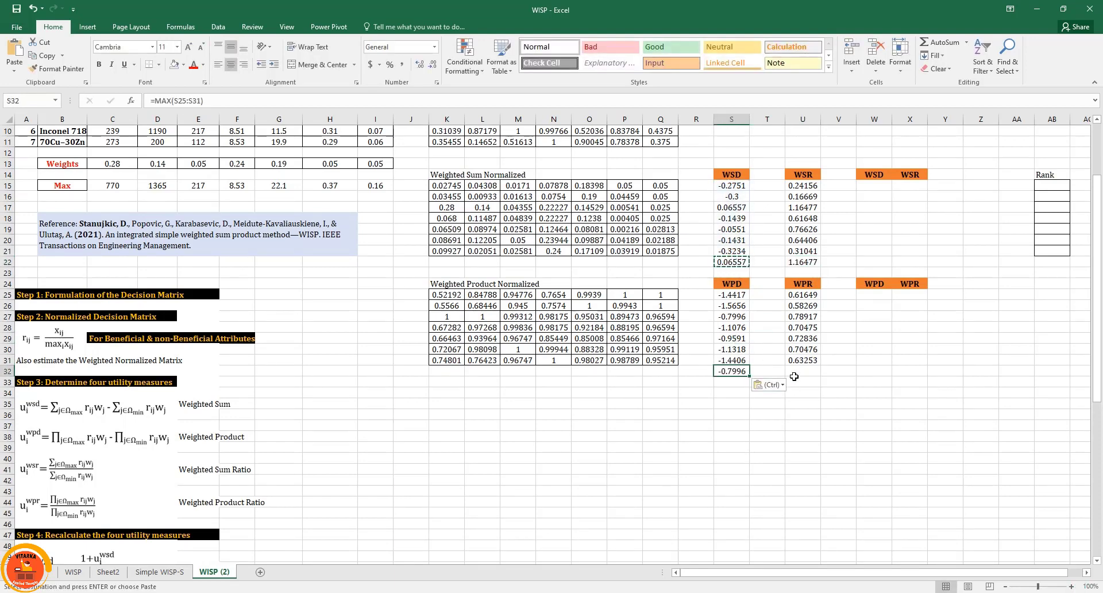
pyautogui.click(798, 370)
pyautogui.hotkey('ctrl', 'v')
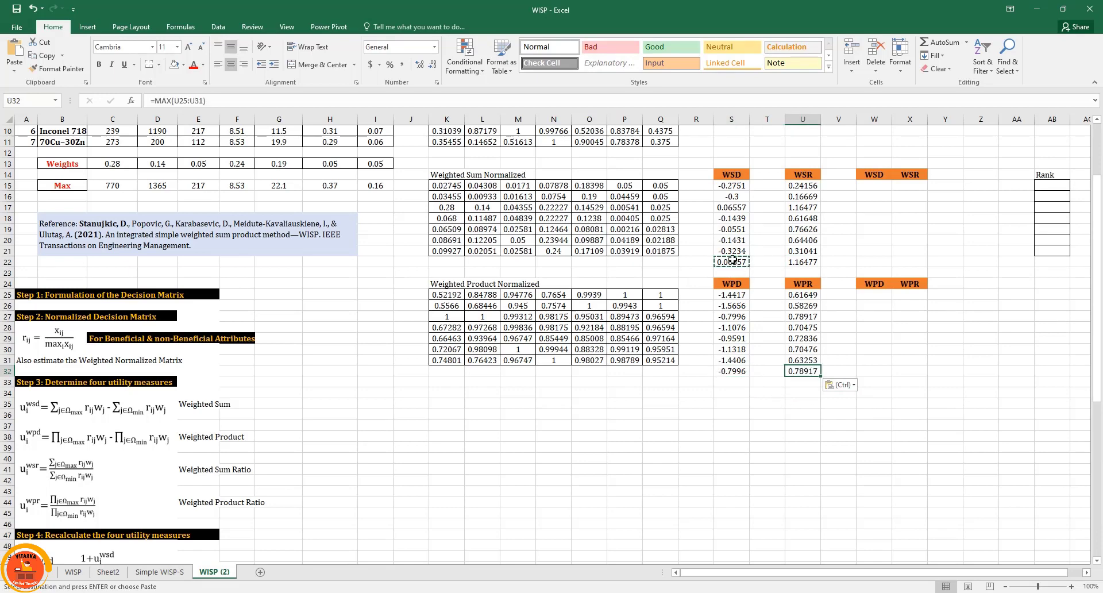
# Step: Make the four maximum values in S22, U22, S32 and U32 bold
pyautogui.moveTo(733, 259); pyautogui.dragTo(804, 262)
pyautogui.moveTo(730, 371); pyautogui.dragTo(804, 371)
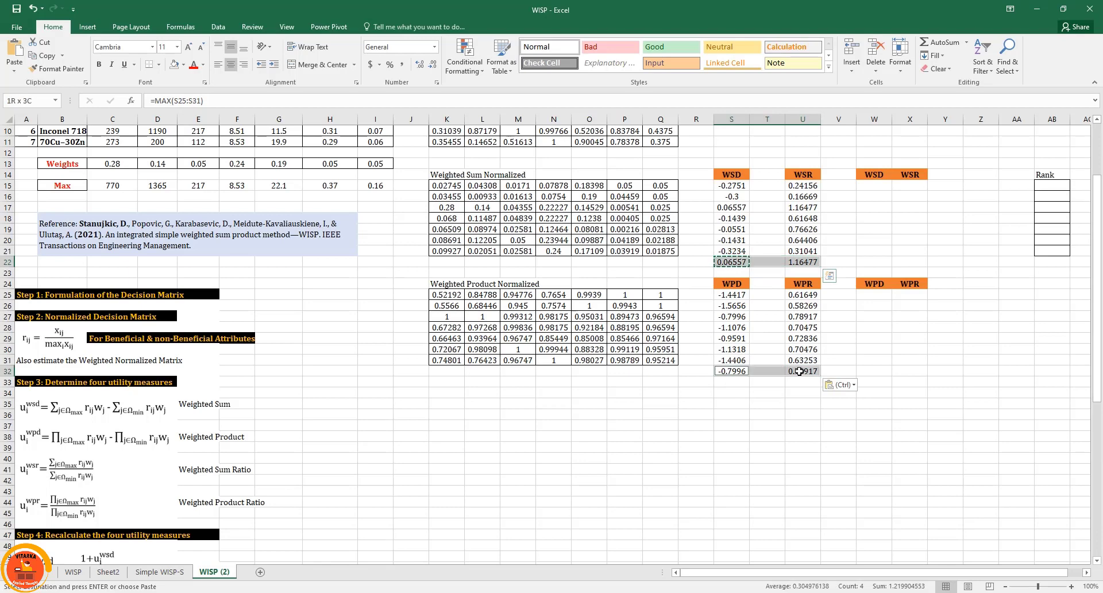
pyautogui.click(99, 64)
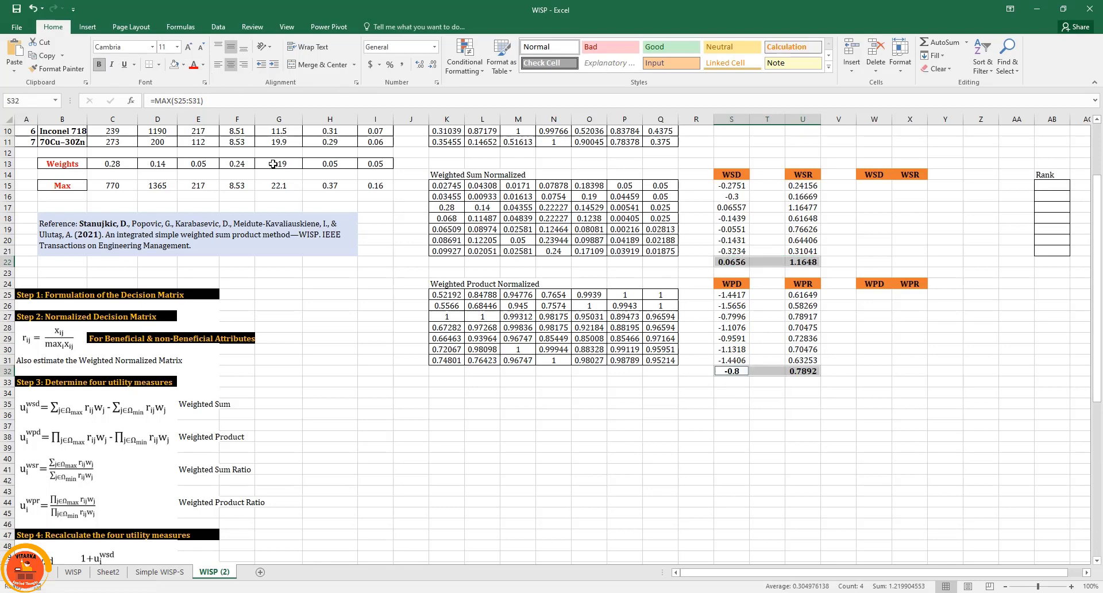
pyautogui.click(780, 403)
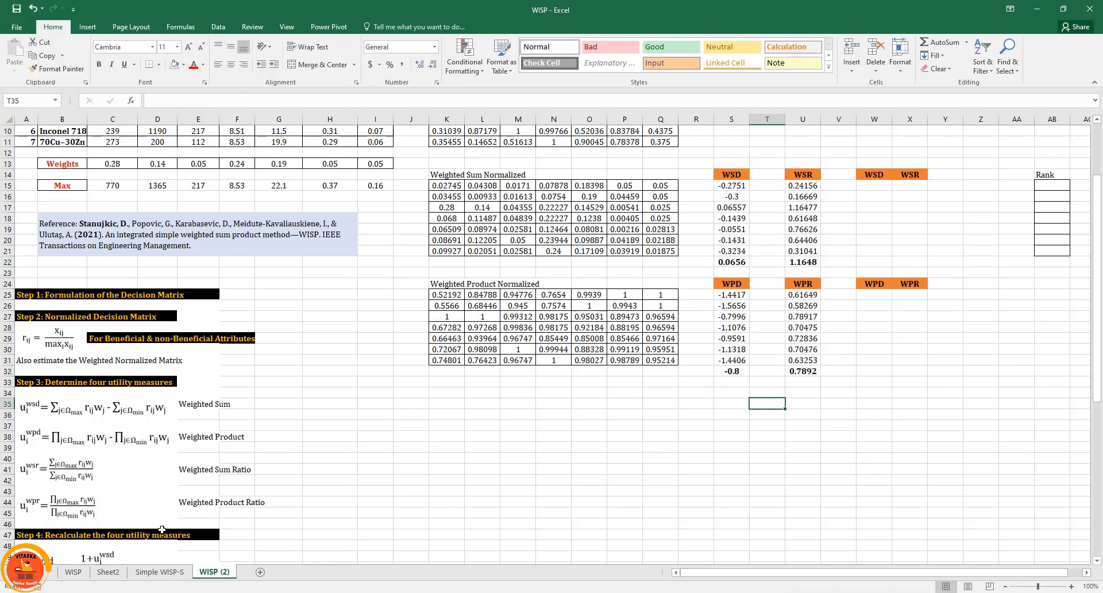
# Step: Enter =(1+S15)/(1+$S$22) in W15 as the first recalculated WSD value
pyautogui.scroll(-3, 162, 529)
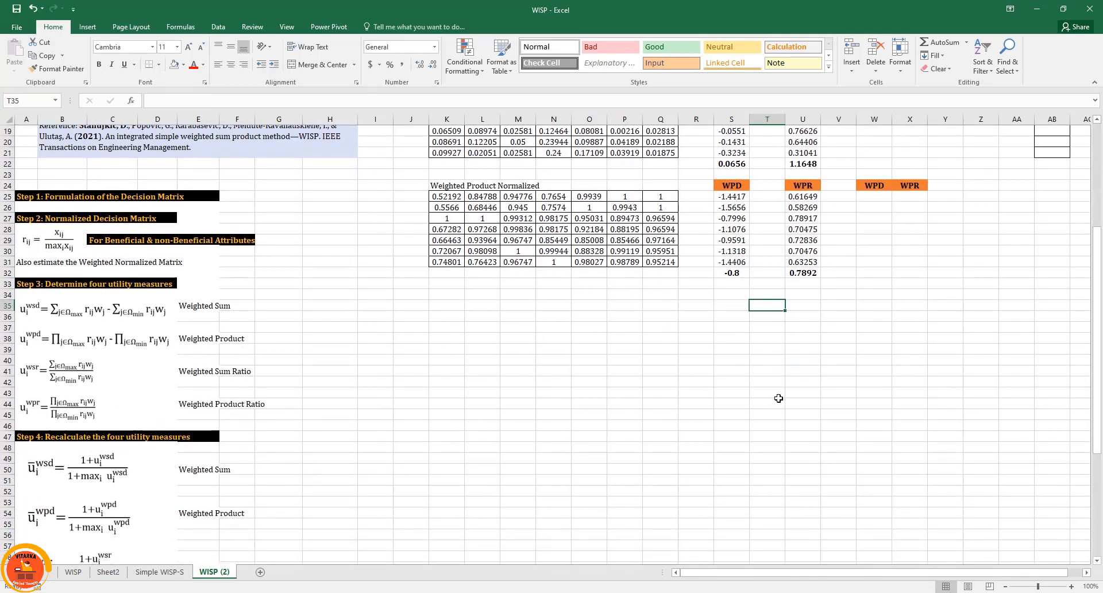
pyautogui.scroll(2, 840, 266)
pyautogui.click(875, 154)
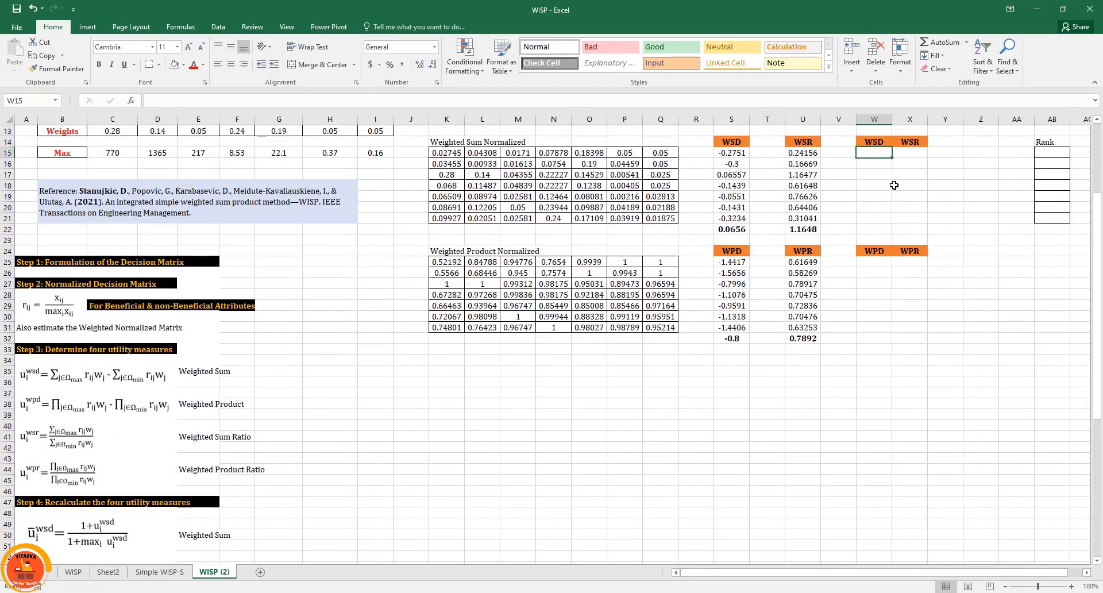
pyautogui.write('=(')
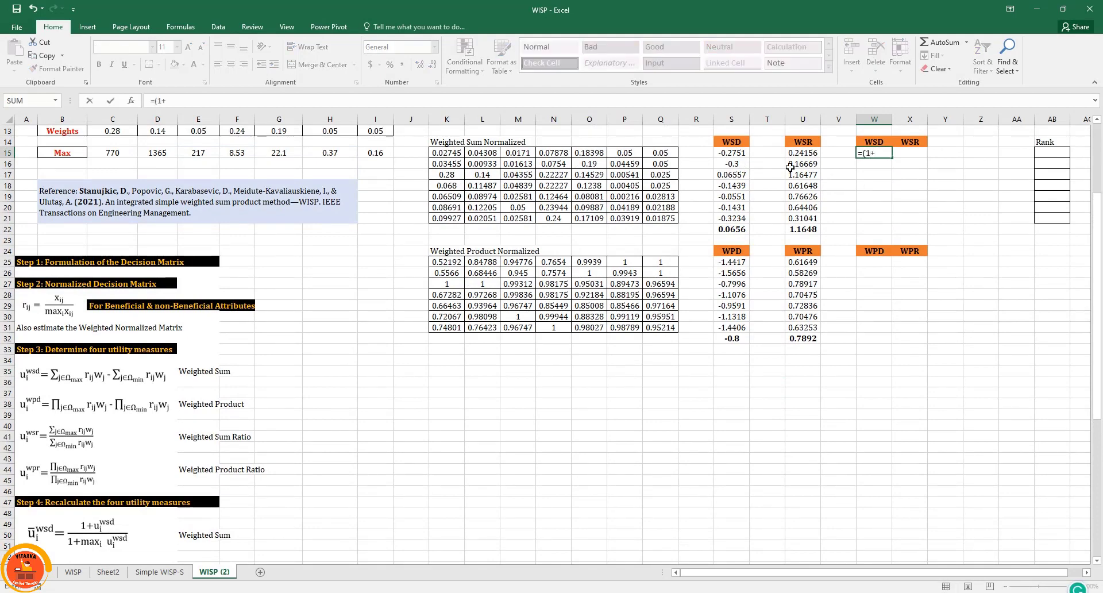
pyautogui.write('1+')
pyautogui.click(734, 152)
pyautogui.write(')/(')
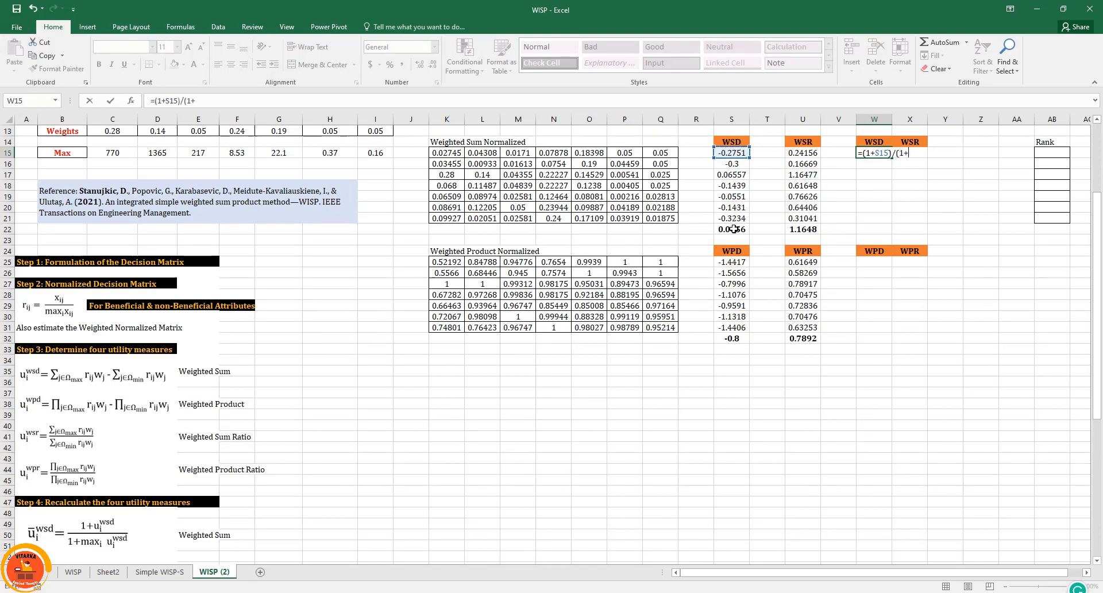
pyautogui.write('1+')
pyautogui.click(734, 228)
pyautogui.press('F4')
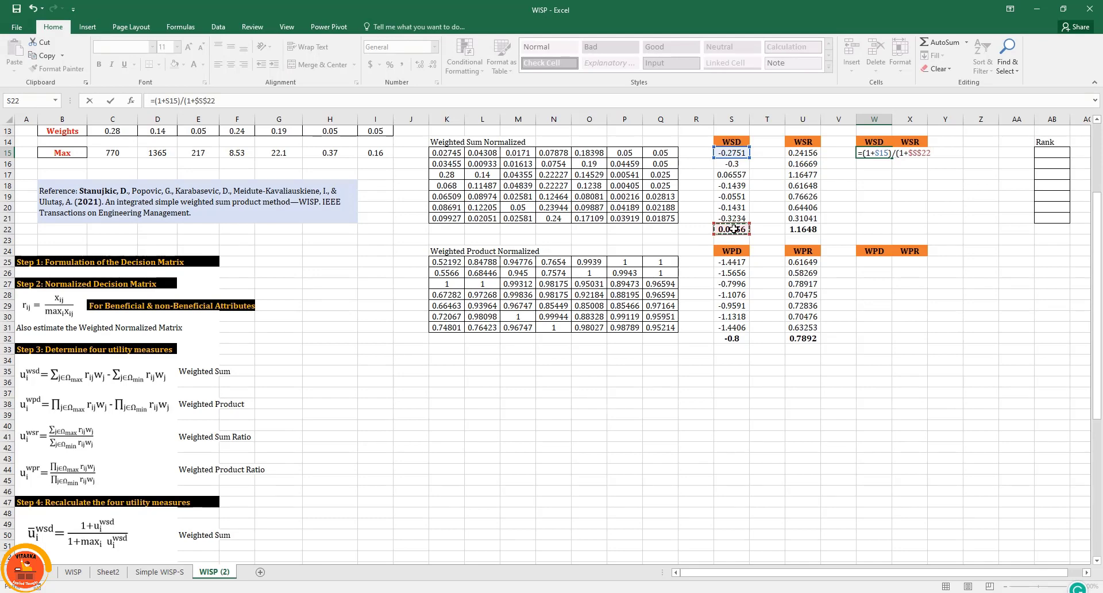
pyautogui.write(')')
pyautogui.press('Return')
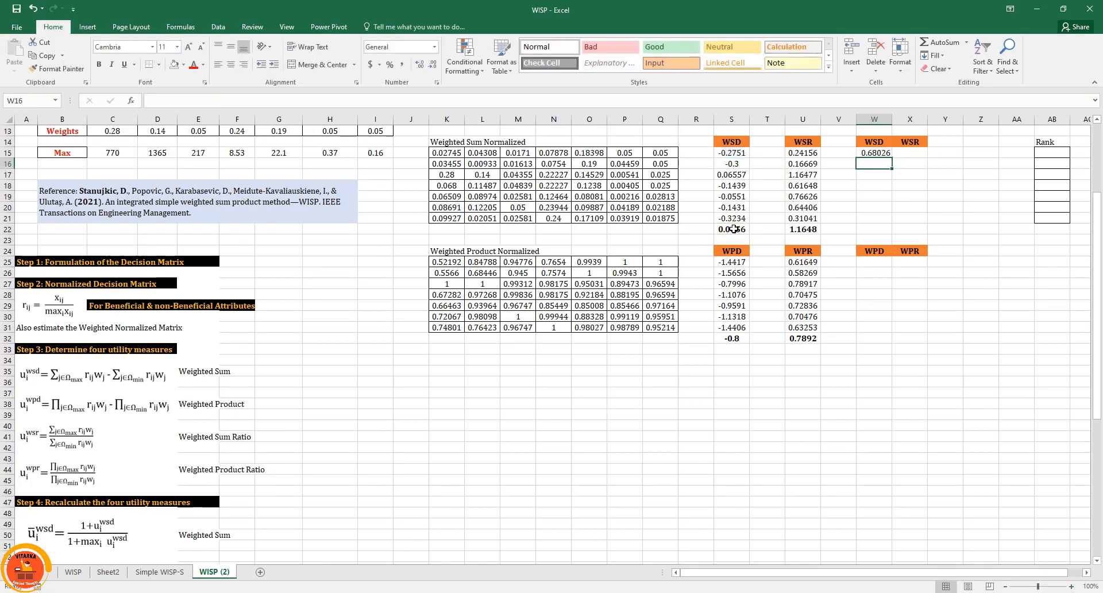
# Step: Fill the recalculated WSD formula down to W21 and clear the extra result in W22
pyautogui.click(882, 154)
pyautogui.moveTo(891, 158); pyautogui.dragTo(902, 232)
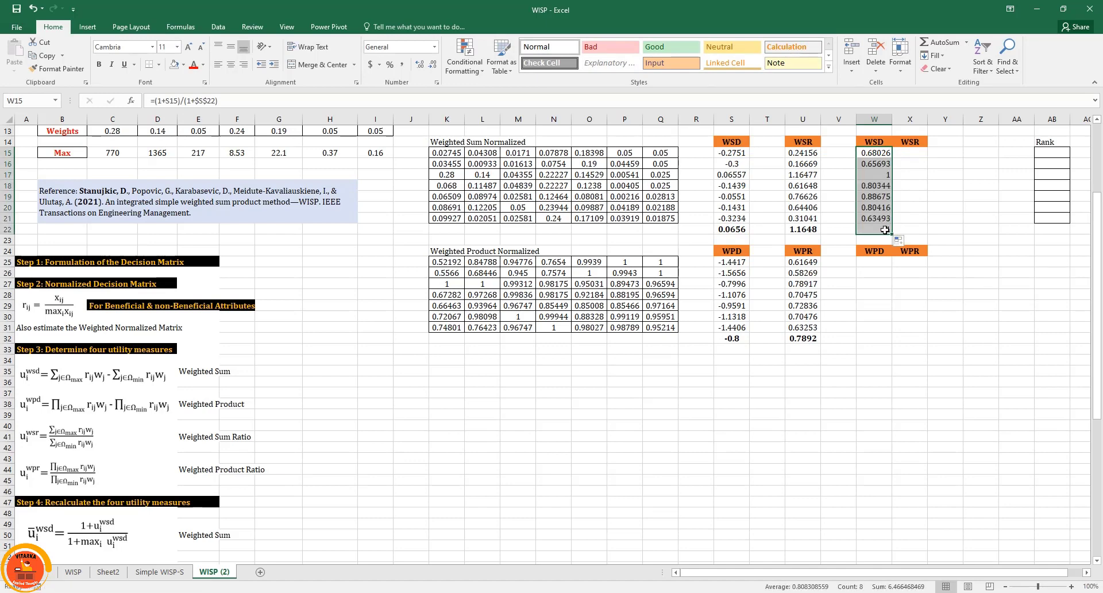
pyautogui.click(883, 229)
pyautogui.press('Delete')
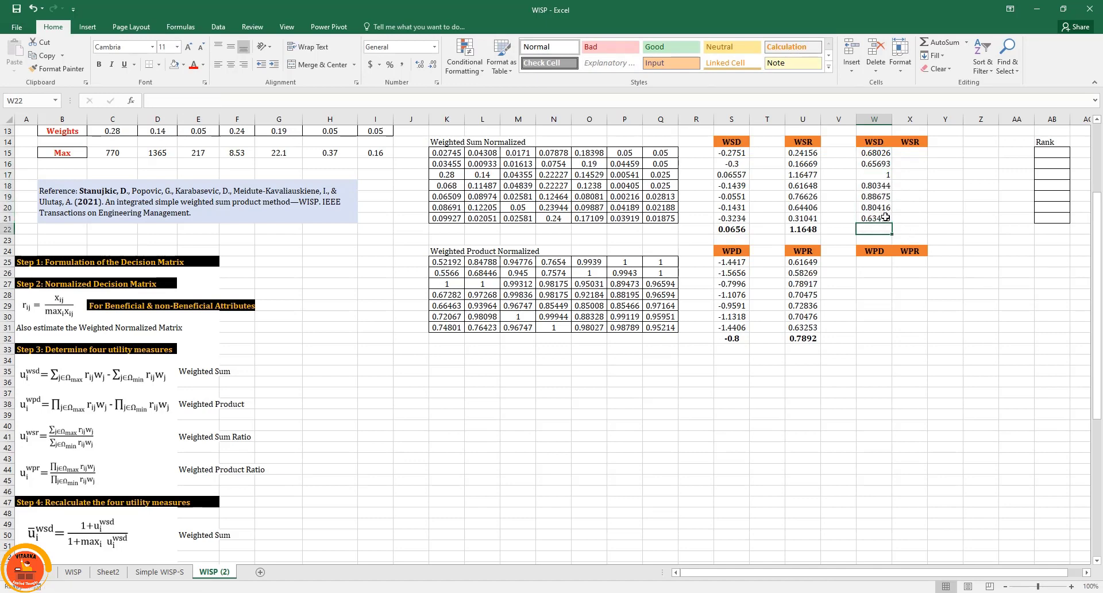
pyautogui.moveTo(885, 217); pyautogui.dragTo(879, 152)
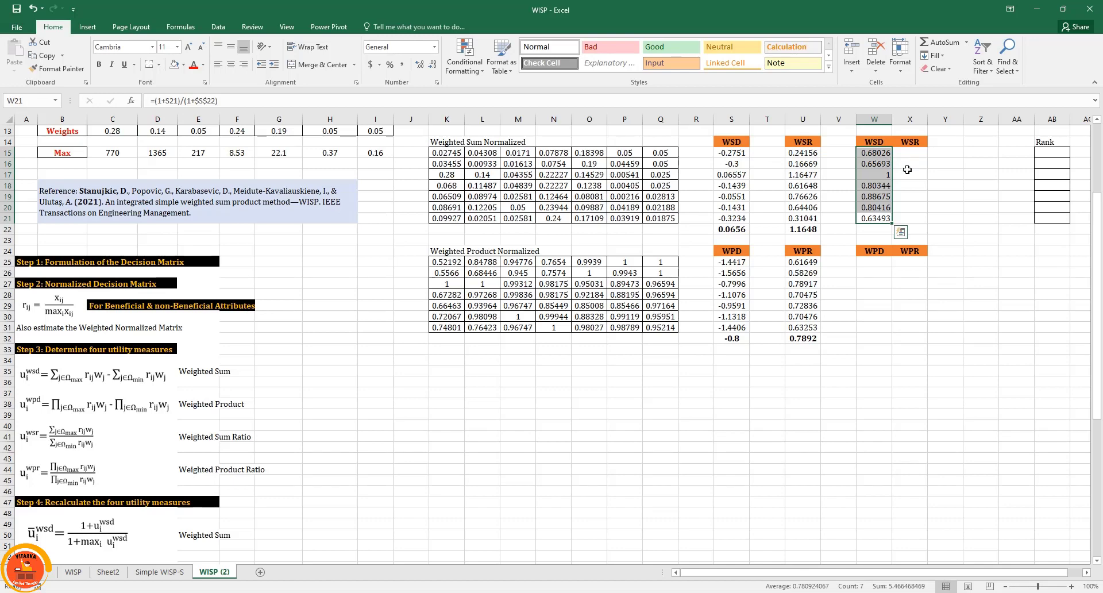
pyautogui.click(916, 155)
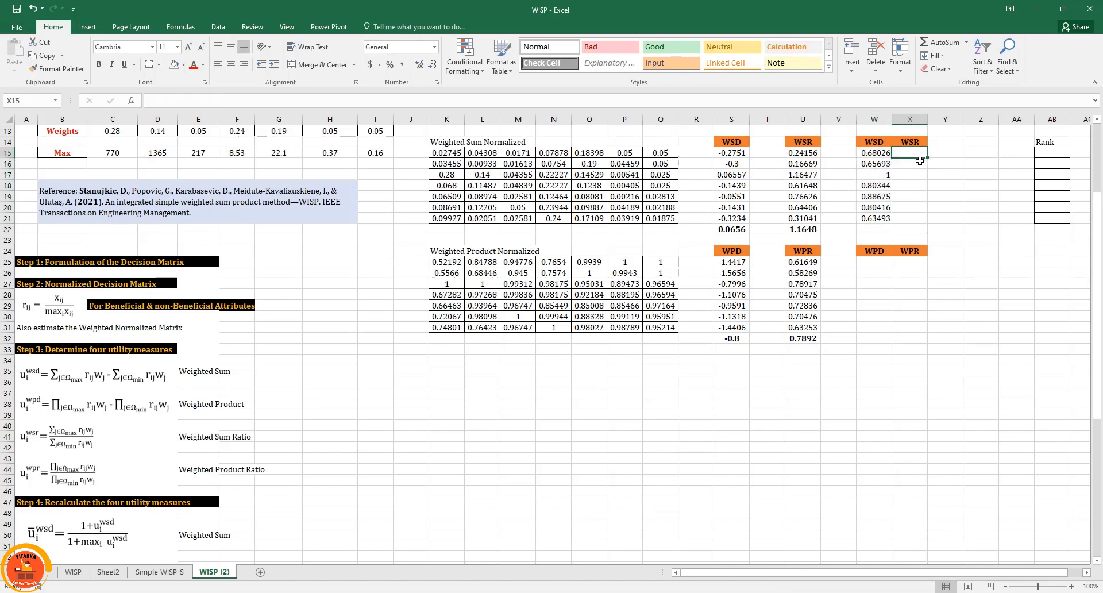
# Step: Enter =(1+U15)/(1+$U$22) in X15 and fill it down to X21
pyautogui.write('=(')
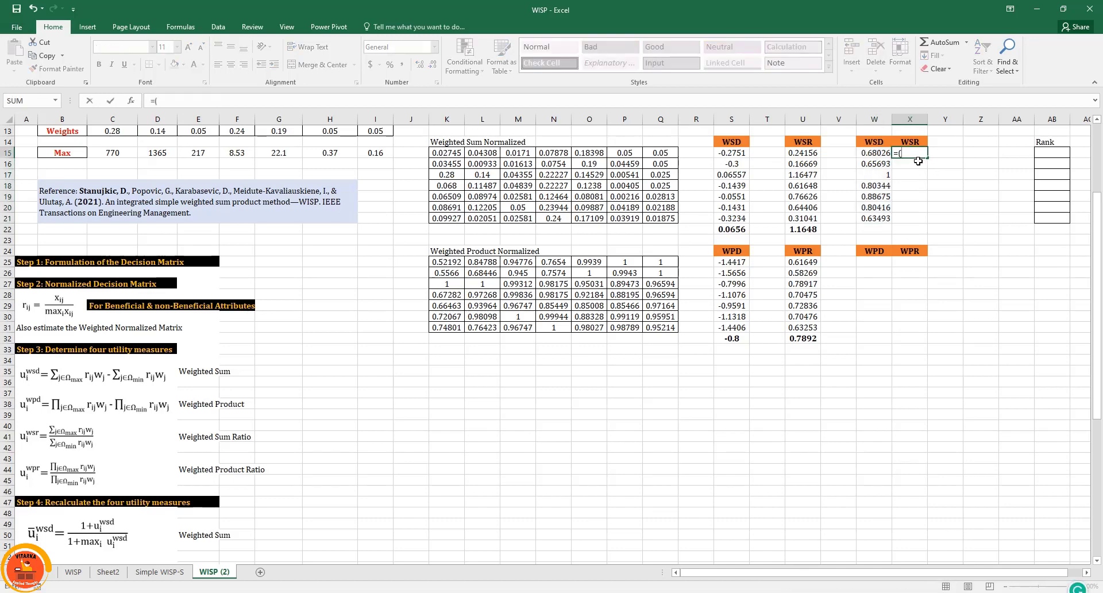
pyautogui.write('1+')
pyautogui.click(816, 152)
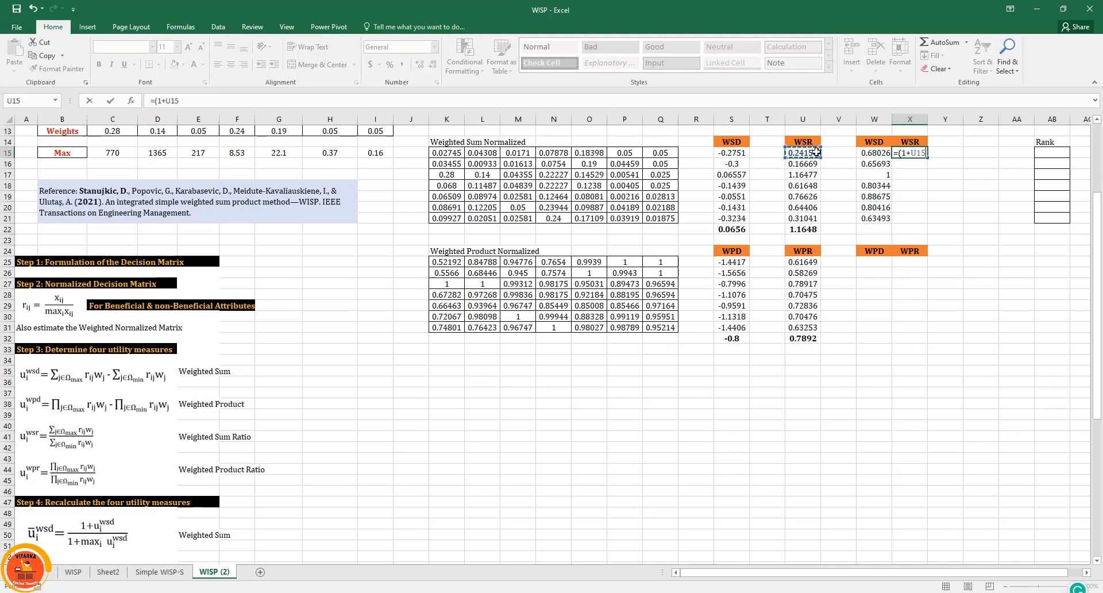
pyautogui.write(')/(1+')
pyautogui.click(802, 229)
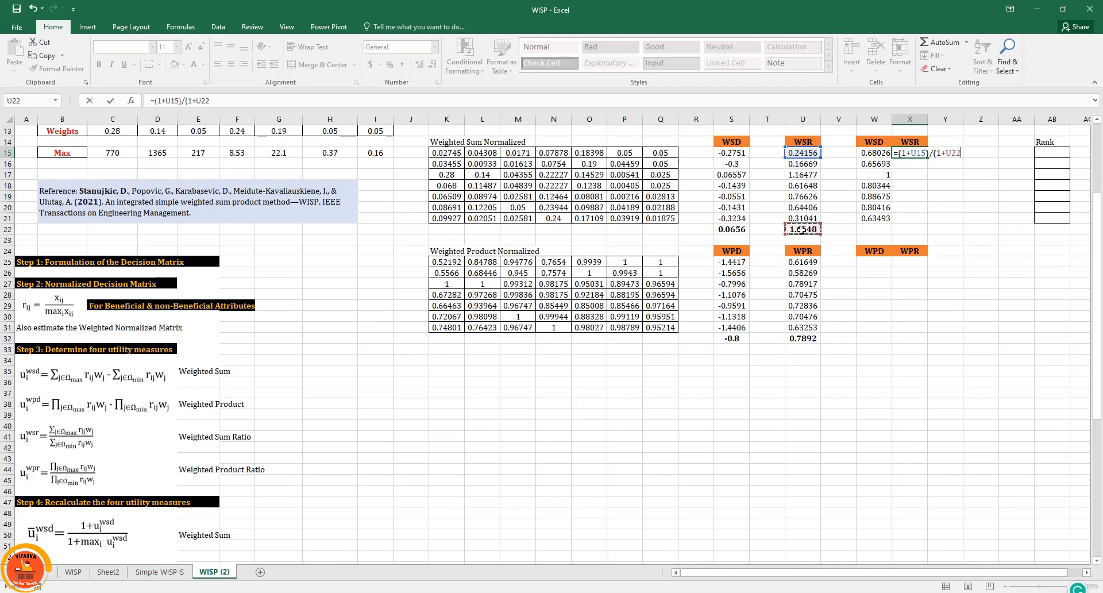
pyautogui.press('F4')
pyautogui.write(')')
pyautogui.press('Return')
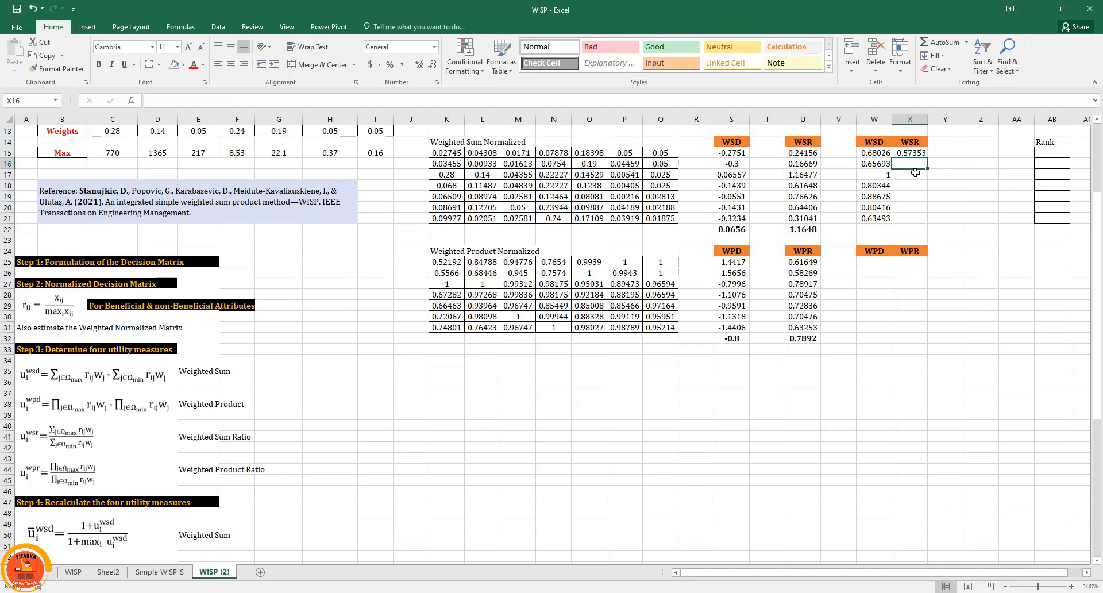
pyautogui.click(919, 151)
pyautogui.moveTo(927, 158); pyautogui.dragTo(926, 223)
pyautogui.click(874, 265)
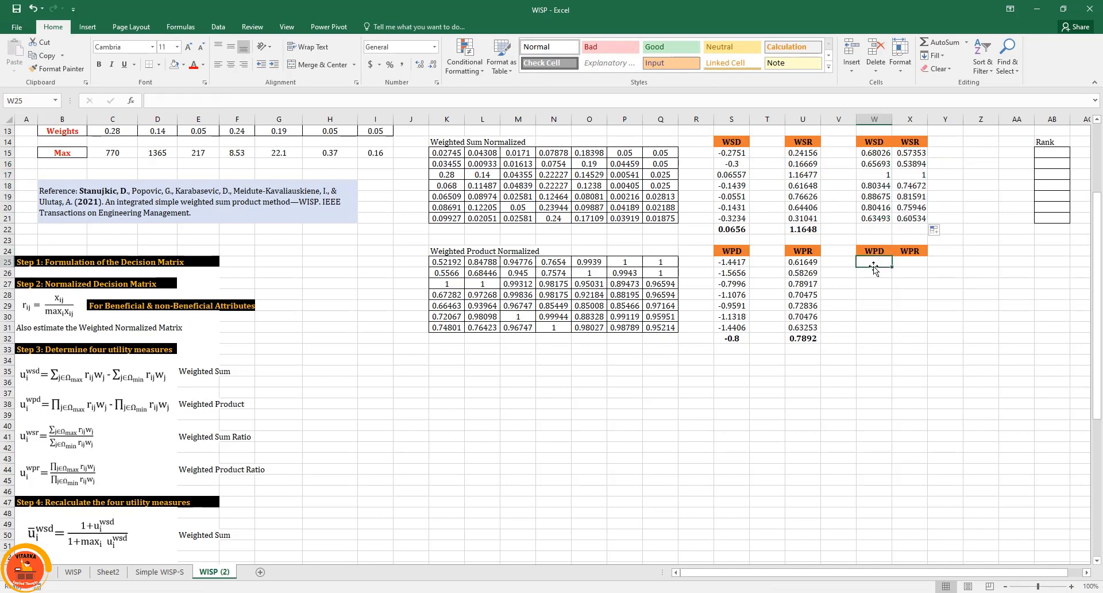
# Step: Enter =(1+S25)/(1+$S$32) in W25 as the first recalculated WPD value
pyautogui.write('=')
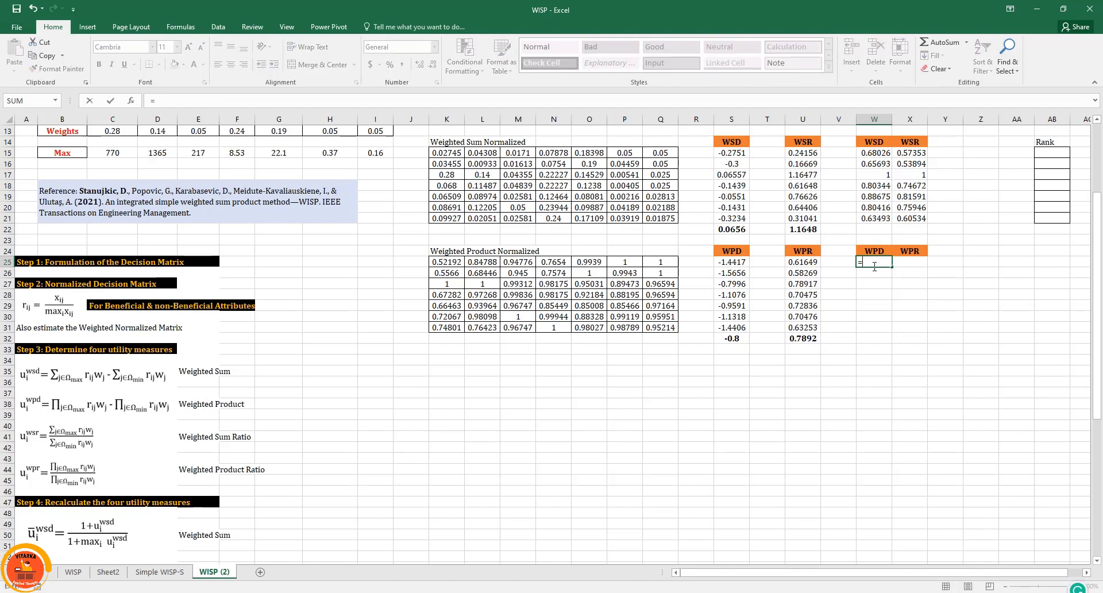
pyautogui.write('(1+')
pyautogui.click(732, 262)
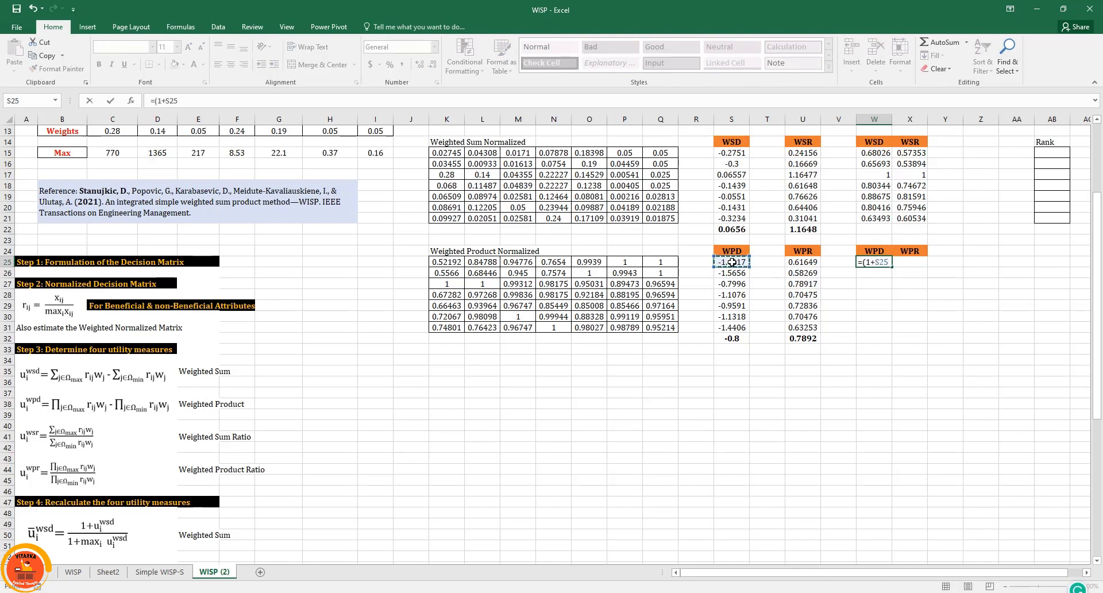
pyautogui.write(')/(1+')
pyautogui.click(730, 338)
pyautogui.press('F4')
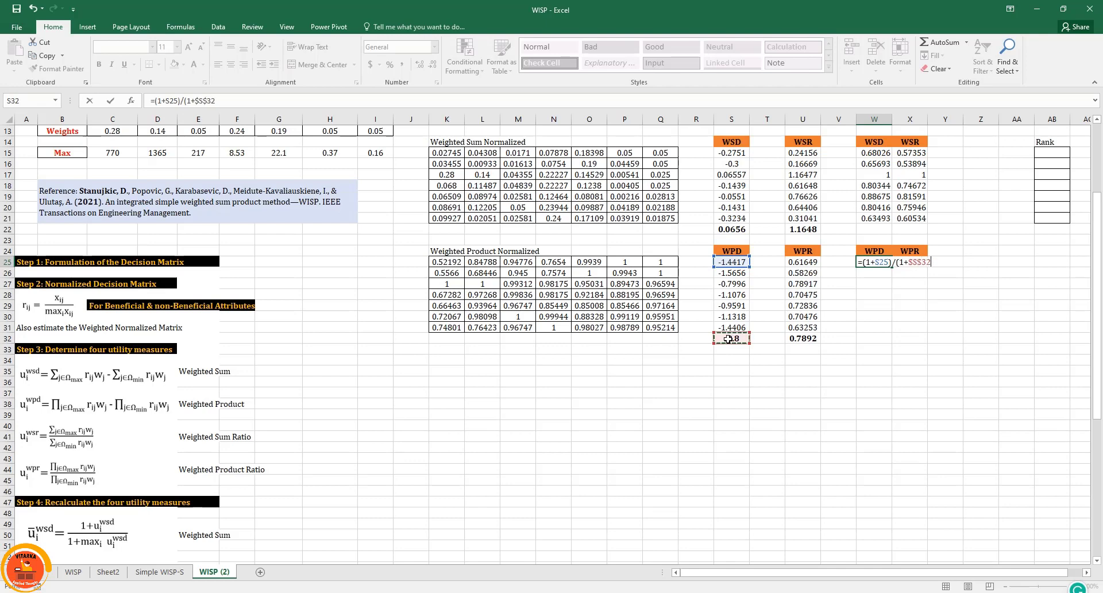
pyautogui.press('Return')
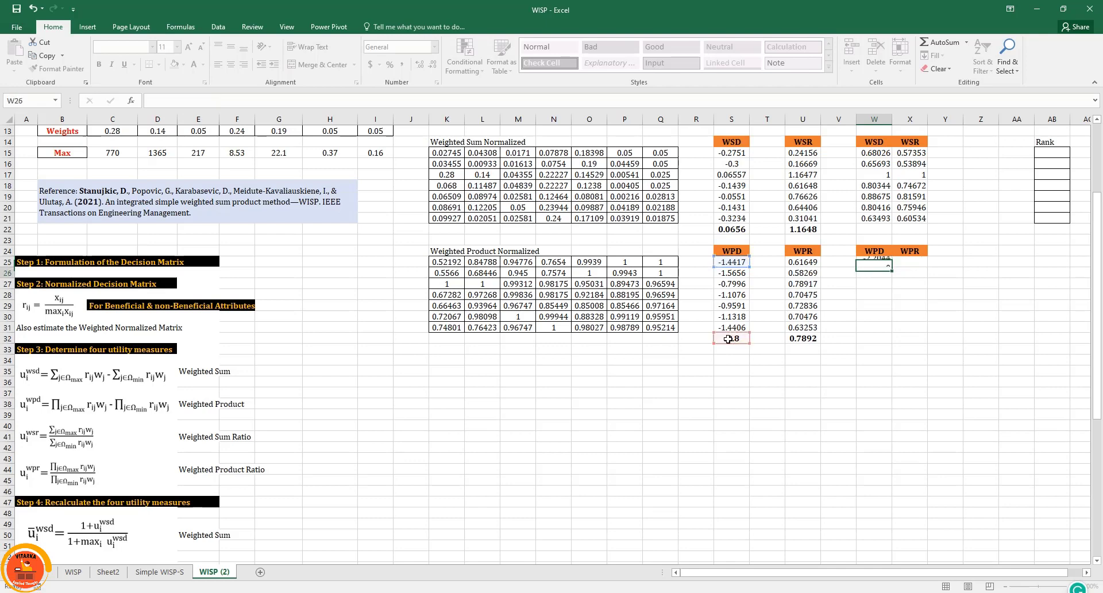
# Step: Fill the WPD formula down to W31 and check the last row's formula
pyautogui.click(914, 218)
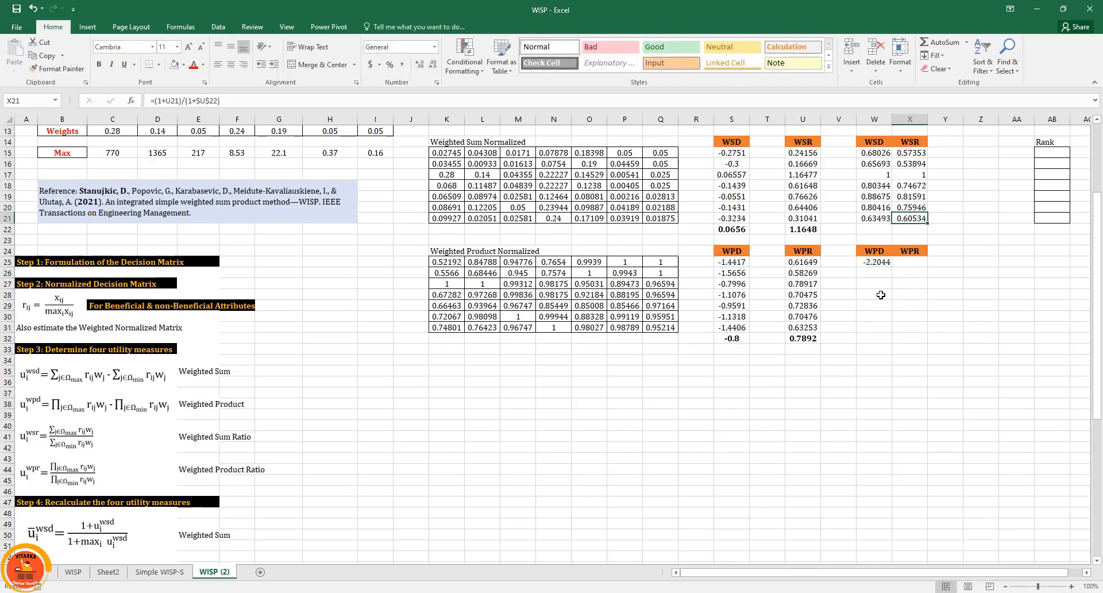
pyautogui.click(879, 262)
pyautogui.moveTo(891, 267); pyautogui.dragTo(892, 332)
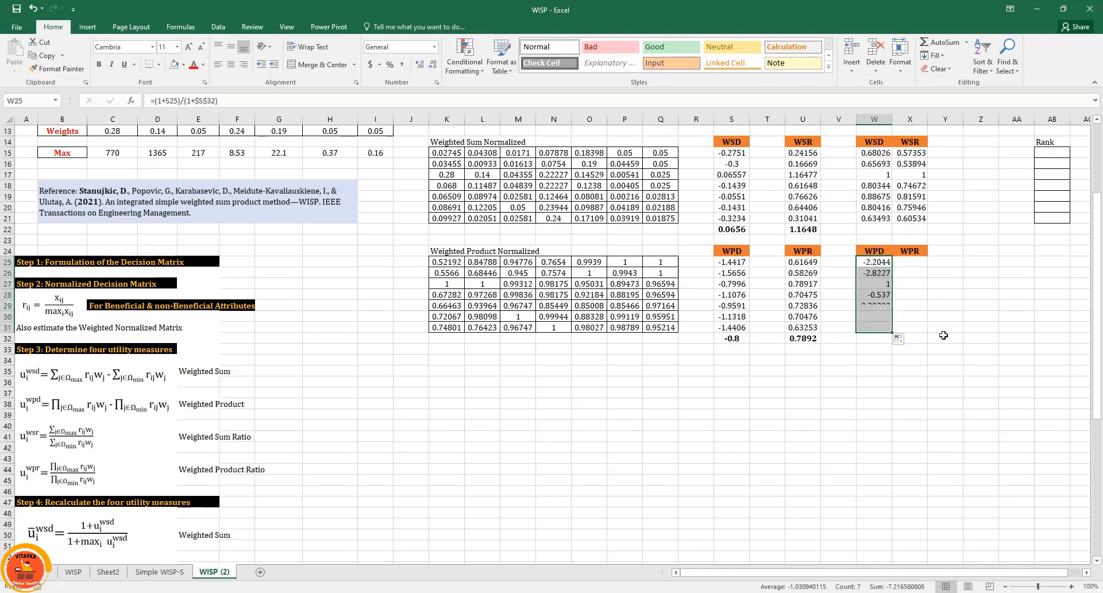
pyautogui.doubleClick(881, 328)
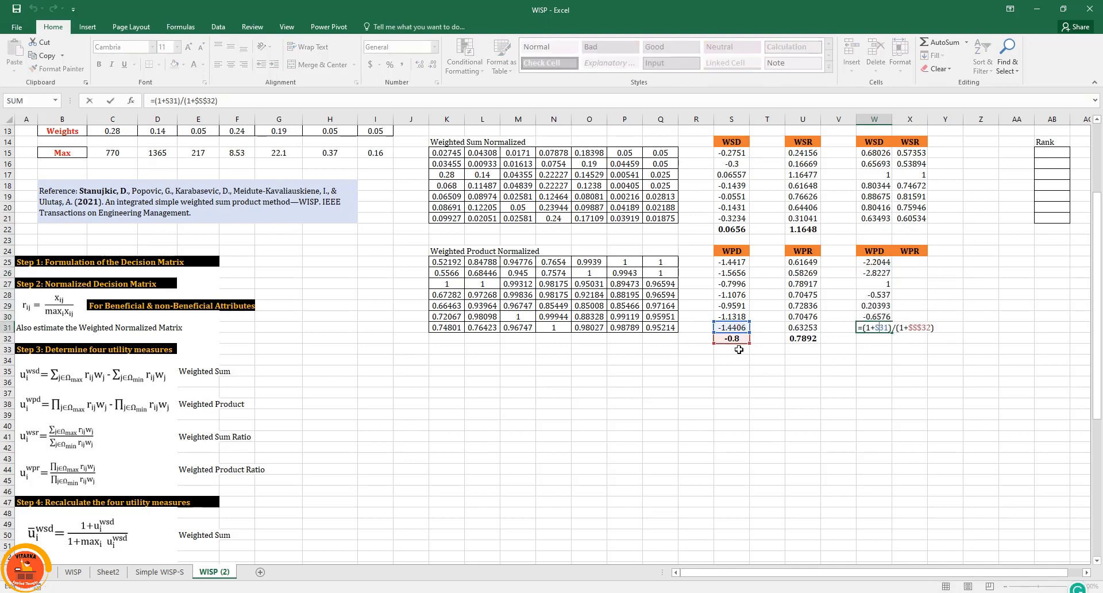
pyautogui.press('Return')
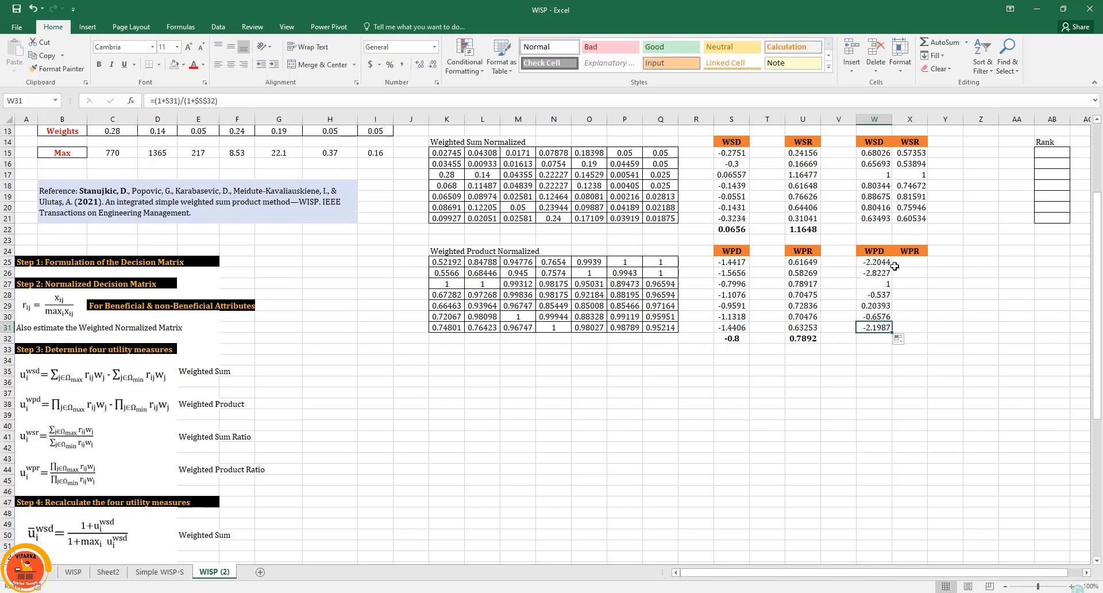
pyautogui.click(902, 262)
pyautogui.write('=(')
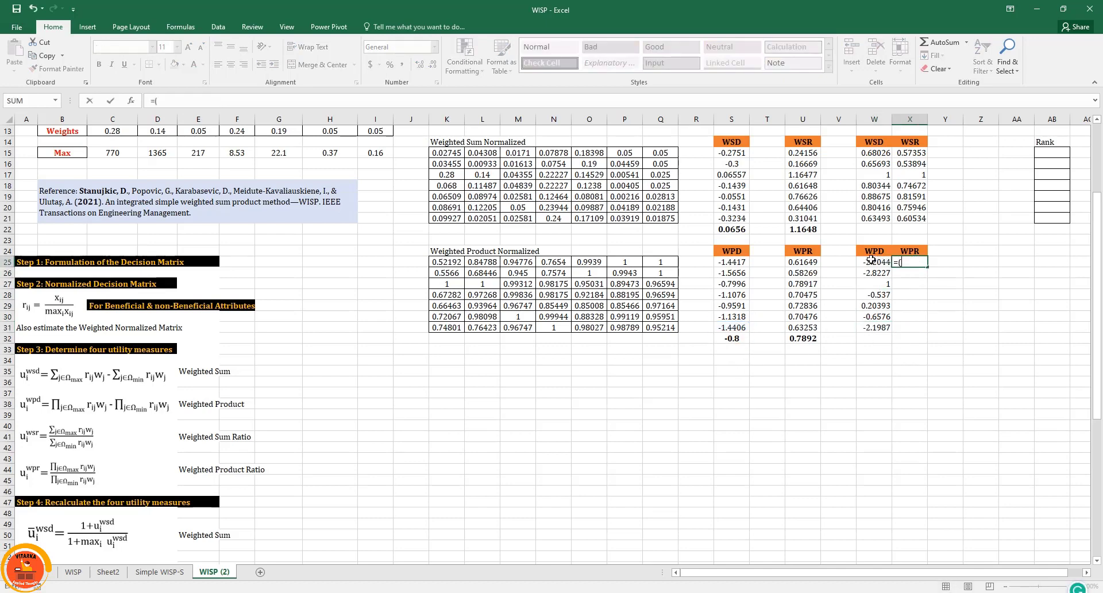
pyautogui.write('1+')
# Step: Complete =(1+U25)/(1+$U$32) in X25 and fill it down to X31
pyautogui.click(796, 263)
pyautogui.write(')')
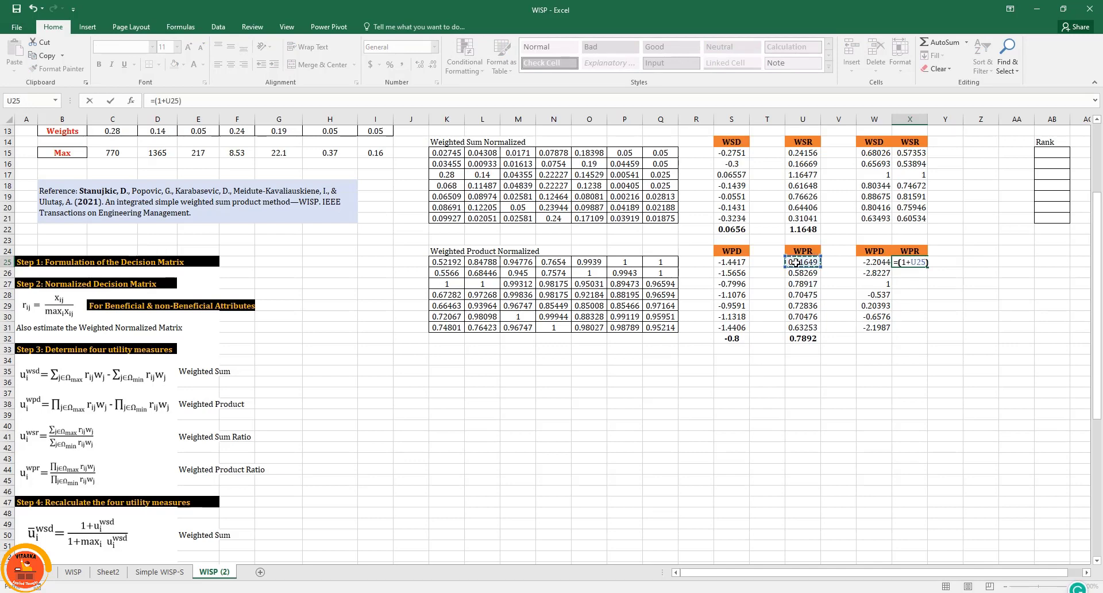
pyautogui.write('/(1+')
pyautogui.click(800, 339)
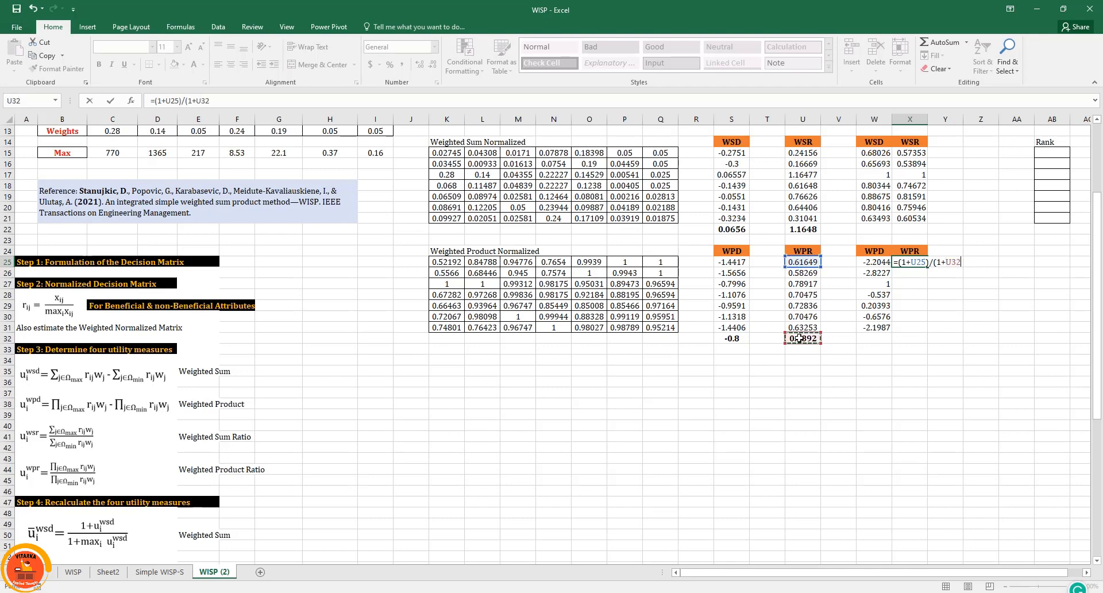
pyautogui.press('F4')
pyautogui.press('Return')
pyautogui.click(918, 260)
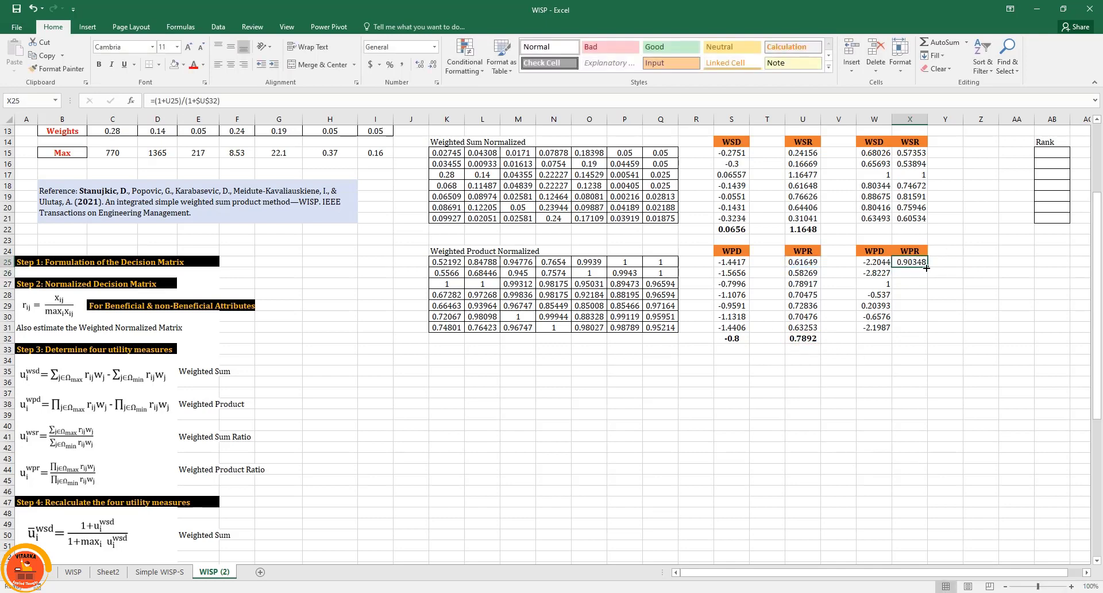
pyautogui.moveTo(927, 266); pyautogui.dragTo(928, 332)
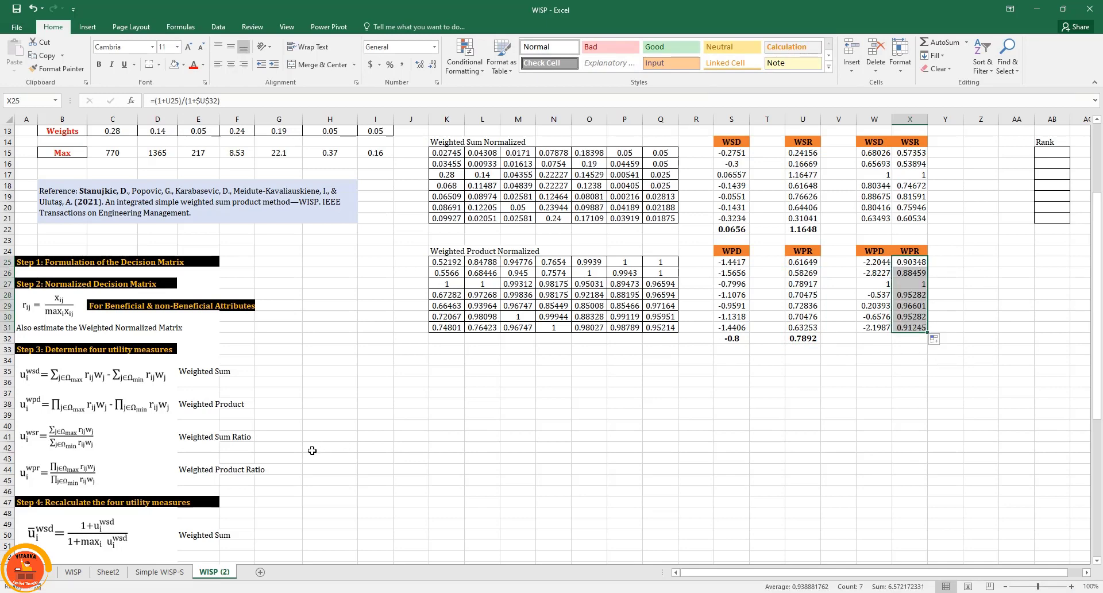
# Step: Review the four recalculated measure columns in W15:X31
pyautogui.scroll(-2, 284, 479)
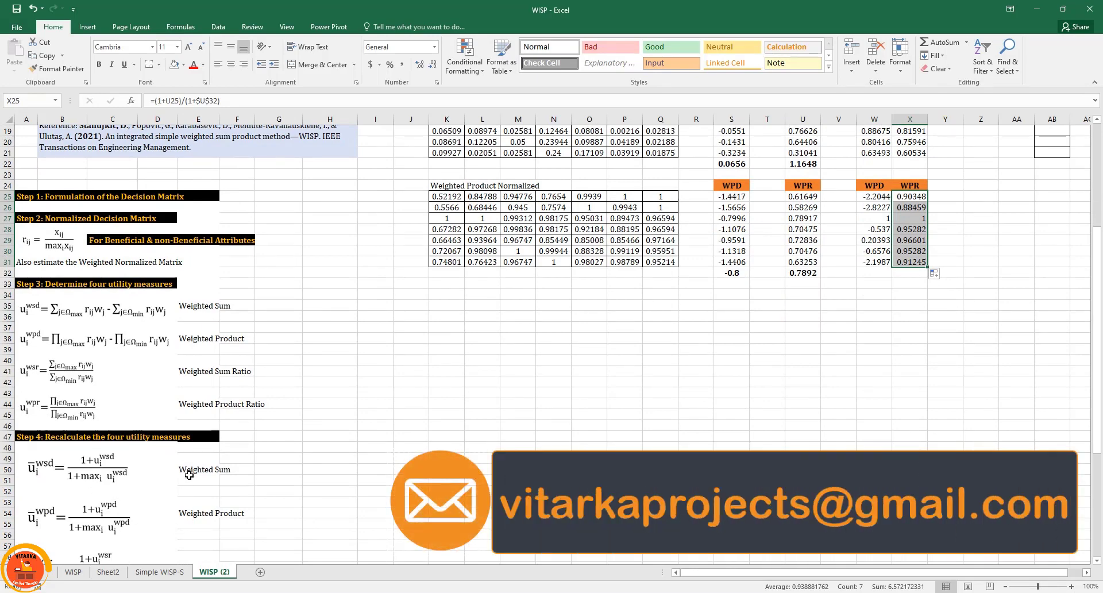
pyautogui.scroll(2, 189, 475)
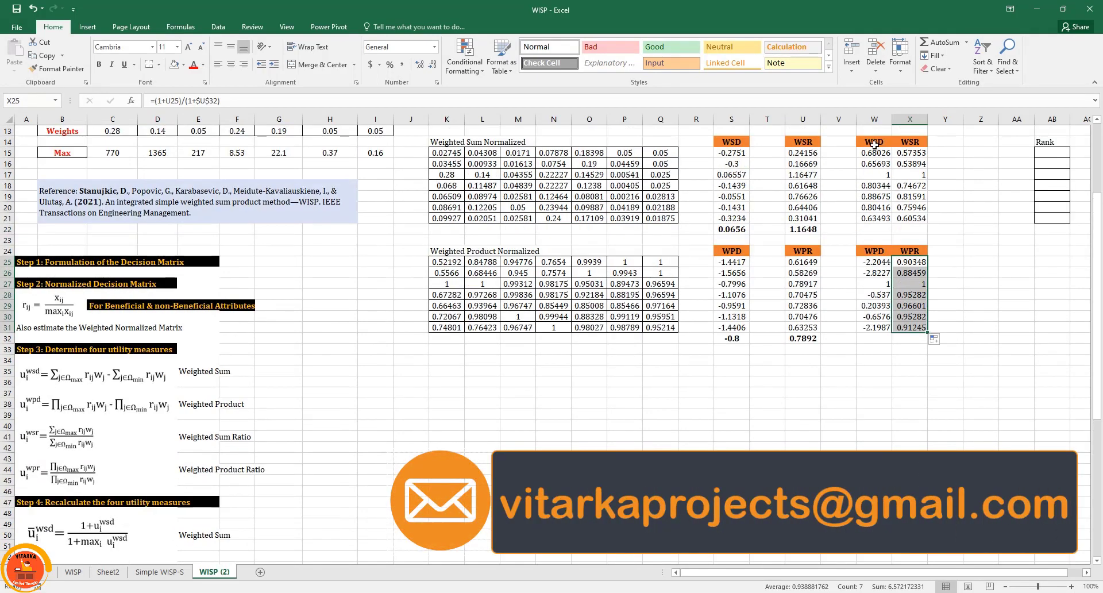
pyautogui.moveTo(874, 144); pyautogui.dragTo(910, 327)
pyautogui.scroll(-3, 910, 355)
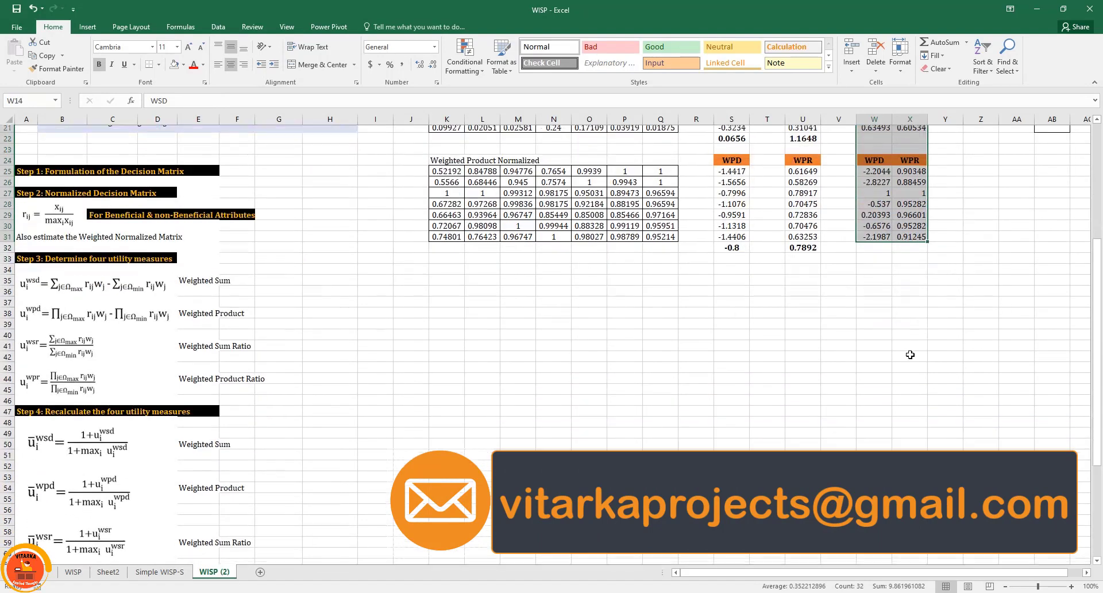
pyautogui.scroll(-5, 148, 479)
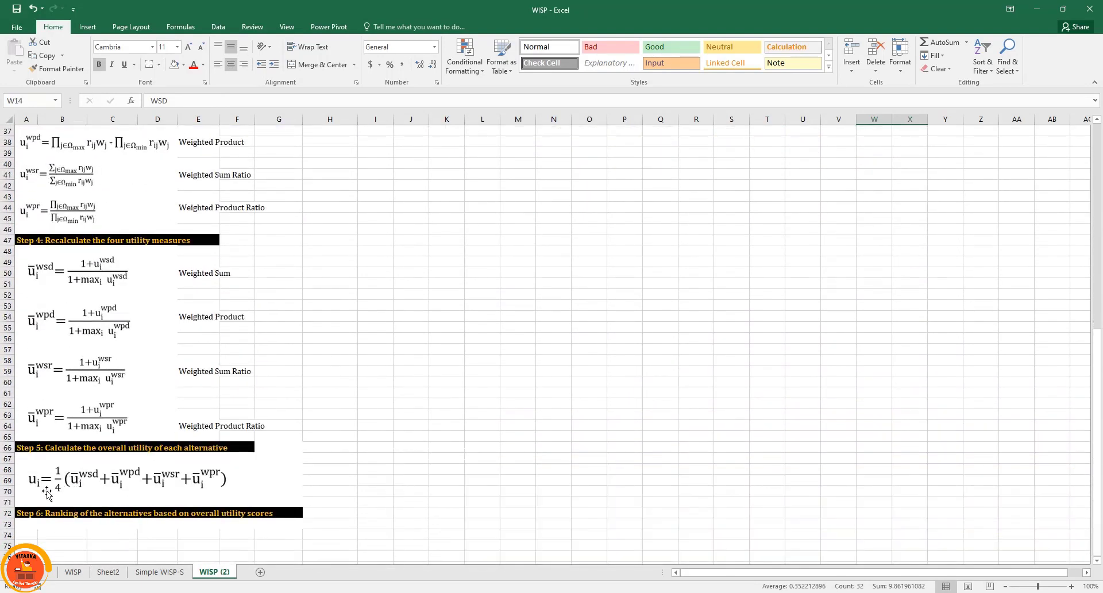
pyautogui.scroll(11, 447, 464)
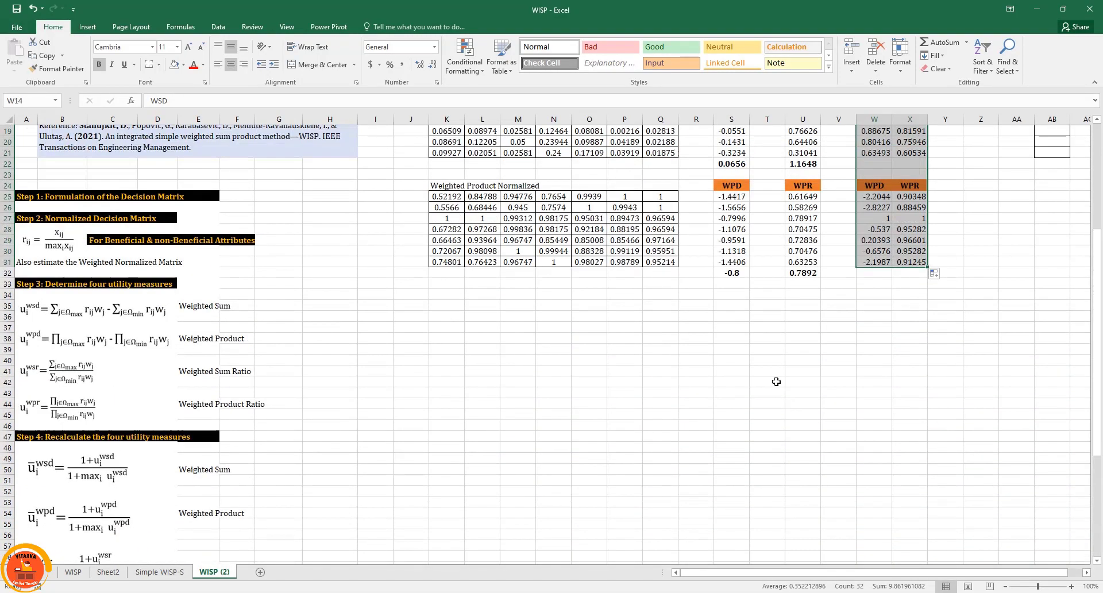
# Step: Enter =(1/4)+(W15+X15+W25+X25) in Z15 for the first material's utility
pyautogui.click(984, 273)
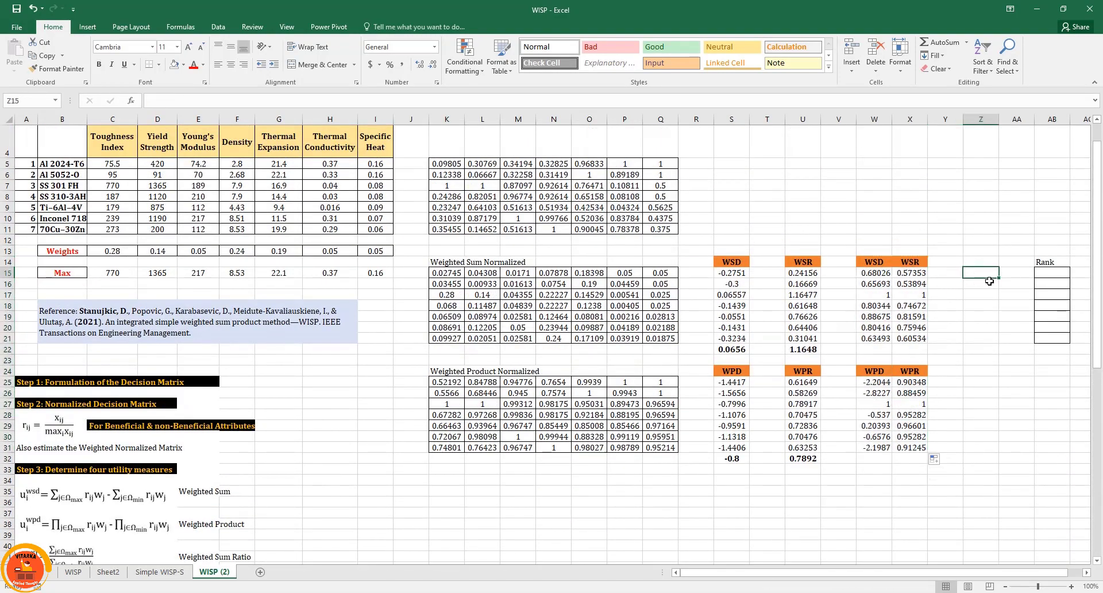
pyautogui.write('=(1/4)+(')
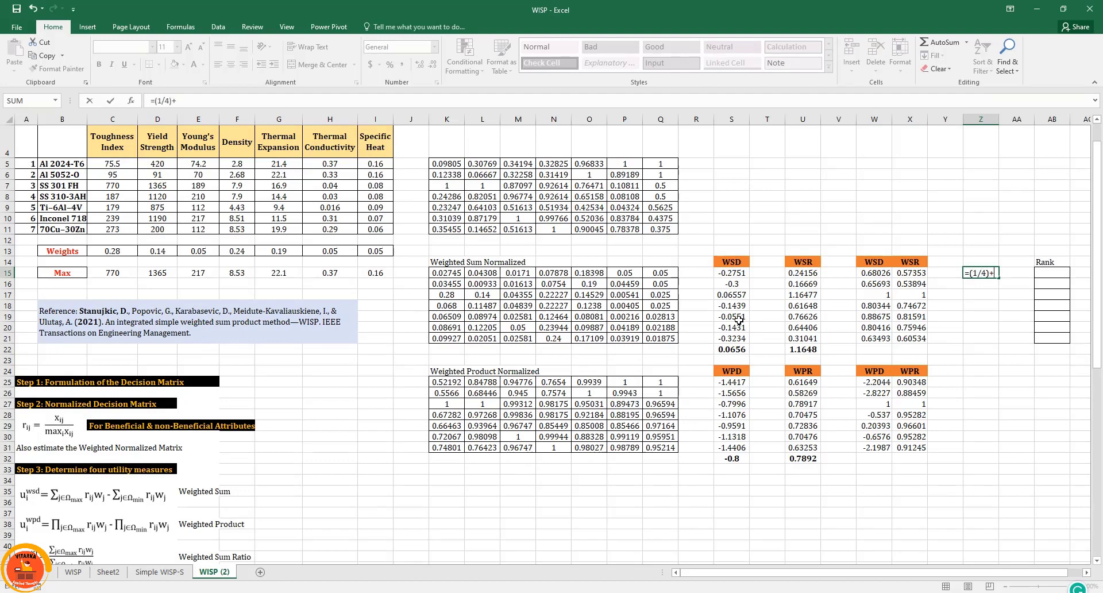
pyautogui.click(874, 273)
pyautogui.write('+')
pyautogui.click(915, 273)
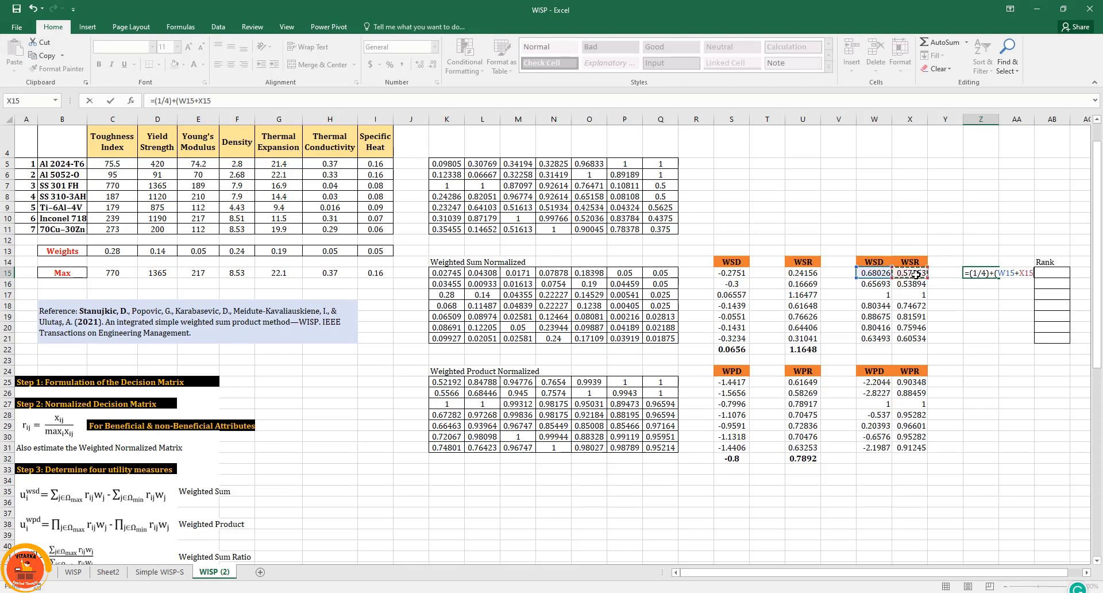
pyautogui.write('+')
pyautogui.click(874, 382)
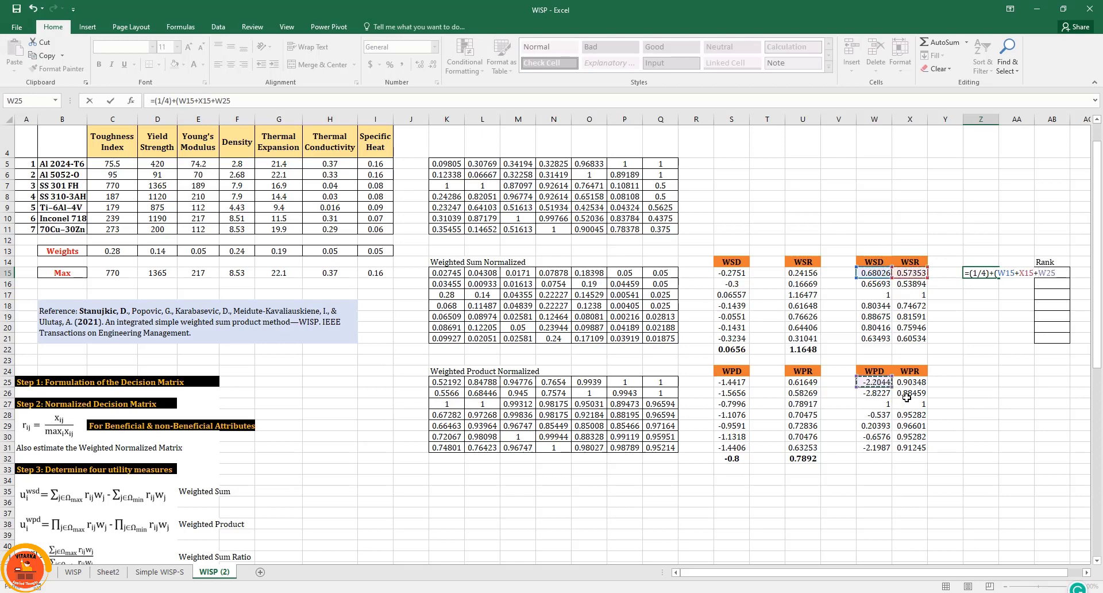
pyautogui.write('+')
pyautogui.click(911, 382)
pyautogui.write(')')
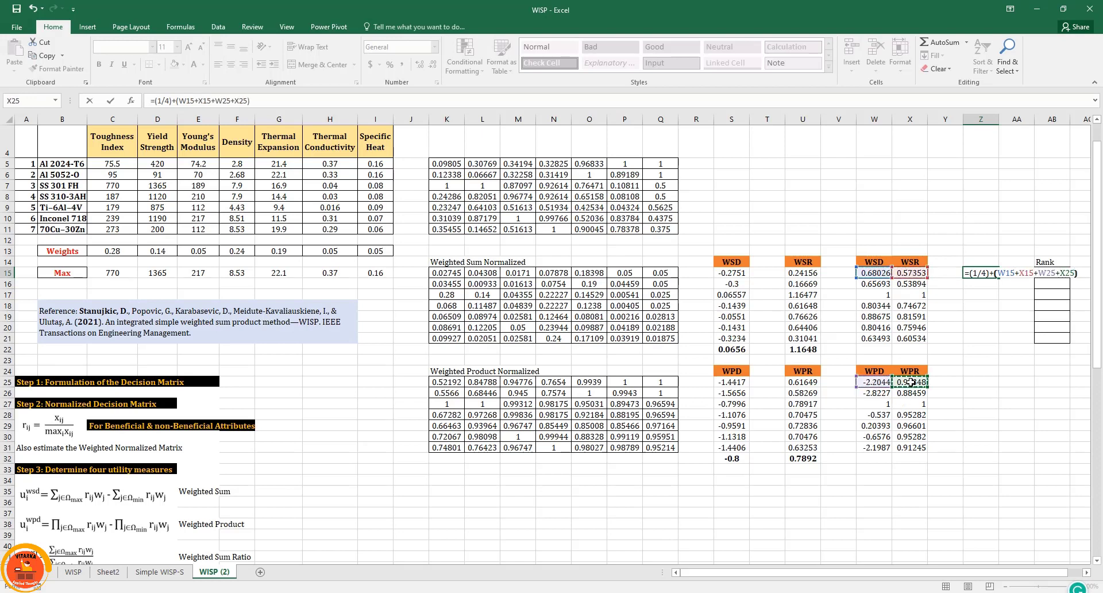
pyautogui.press('Return')
# Step: Fill the utility formula down to Z21 and check the last row
pyautogui.click(993, 275)
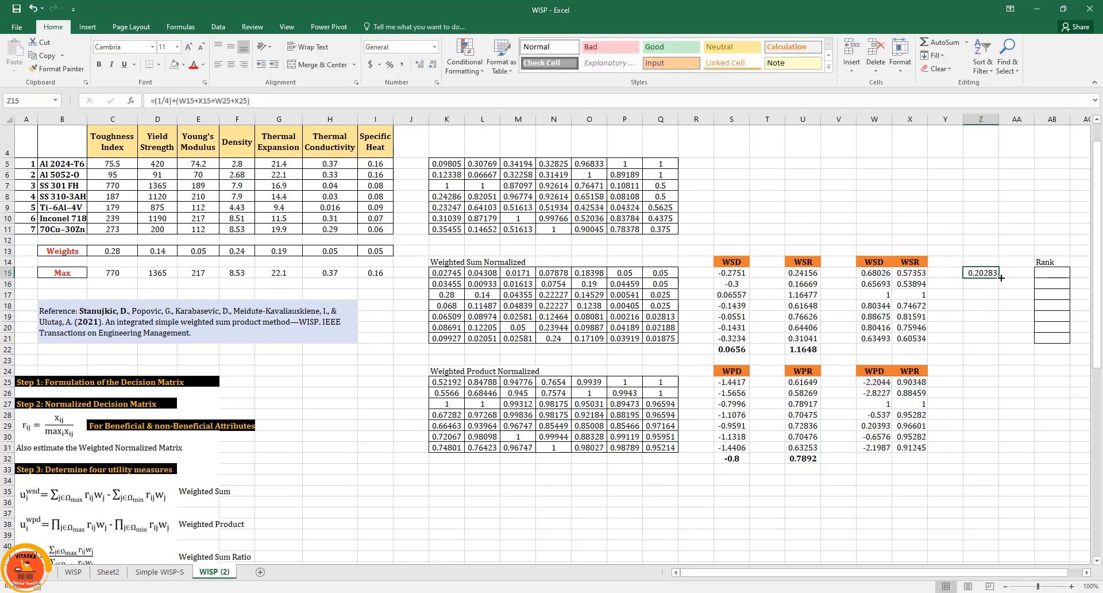
pyautogui.moveTo(999, 278); pyautogui.dragTo(1000, 344)
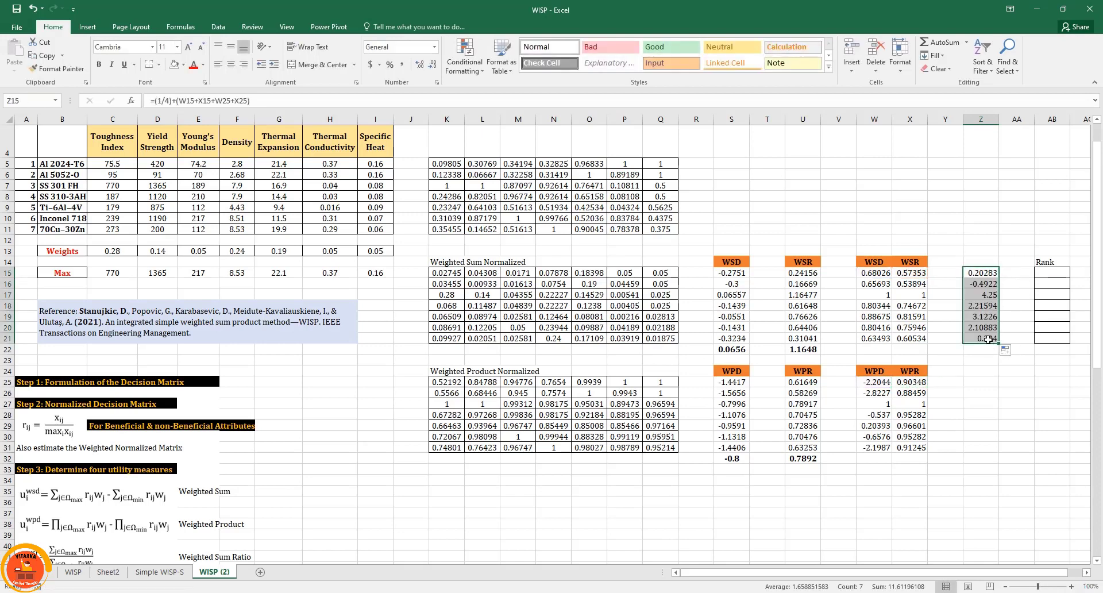
pyautogui.doubleClick(989, 340)
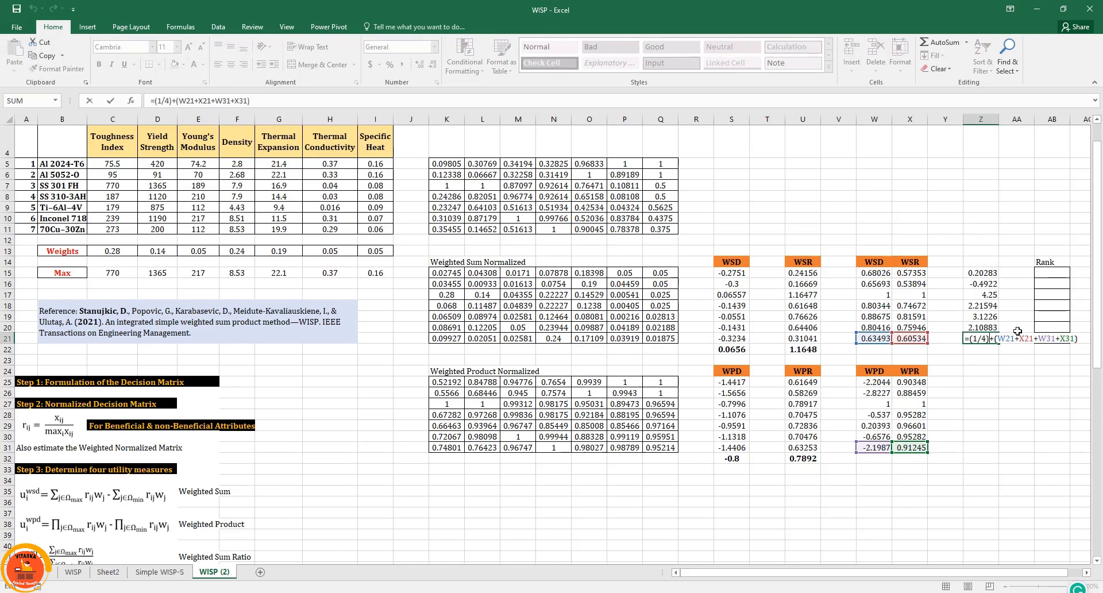
pyautogui.press('Escape')
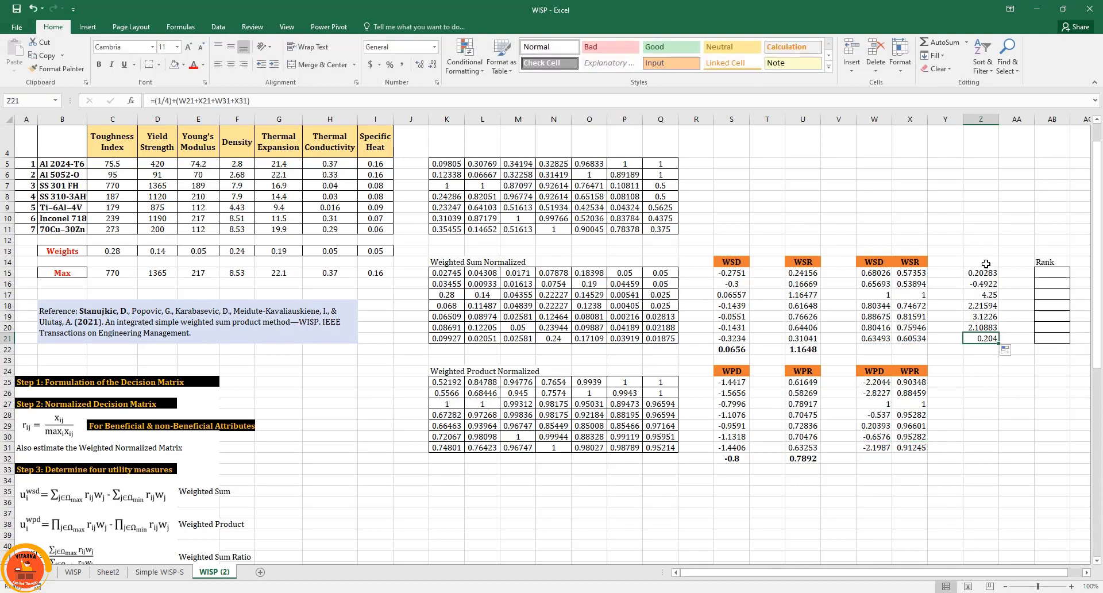
# Step: Add a bold, centre- and middle-aligned 'Utility' header in Z14
pyautogui.click(985, 263)
pyautogui.write('Utility')
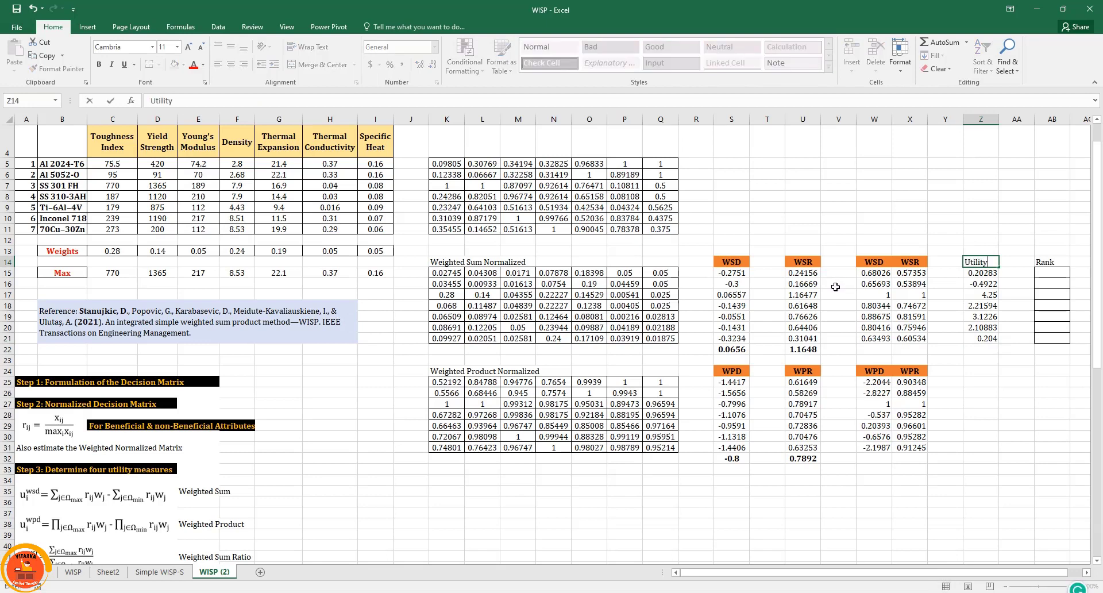
pyautogui.press('Return')
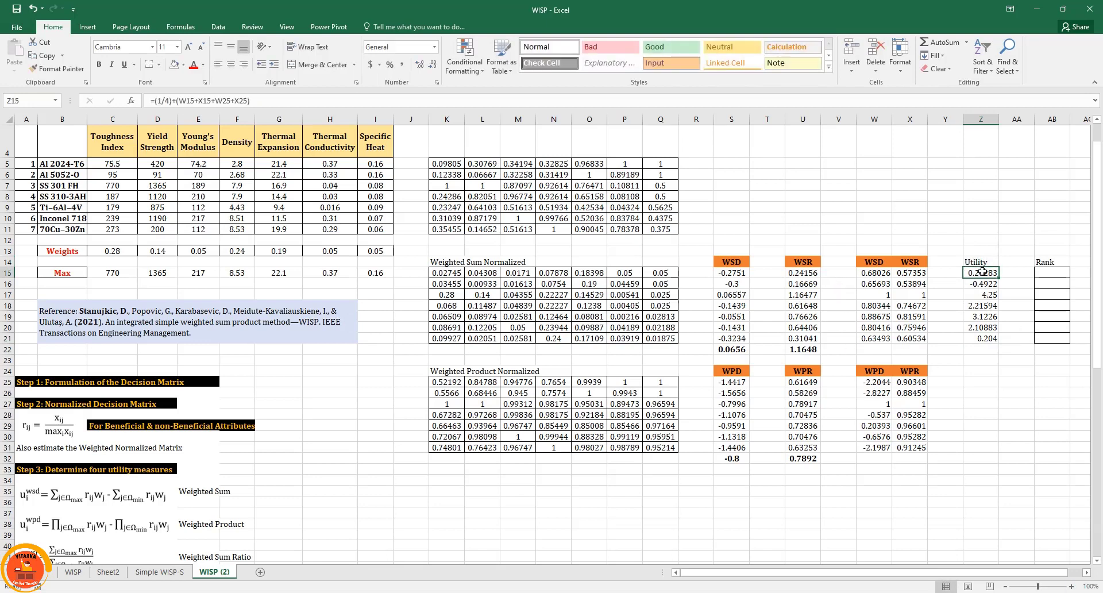
pyautogui.click(980, 262)
pyautogui.click(99, 65)
pyautogui.click(218, 65)
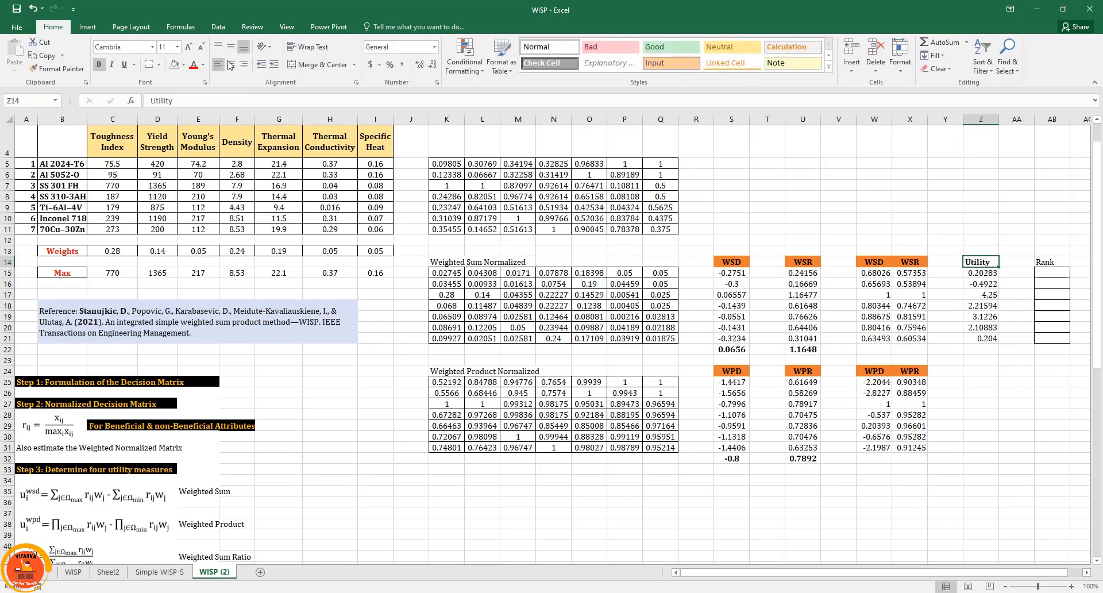
pyautogui.click(230, 64)
pyautogui.click(230, 46)
# Step: Enter =RANK(Z15,$Z$15:$Z$21) in AB15 and fill down to AB21, ranking SS 301 FH first
pyautogui.click(1045, 273)
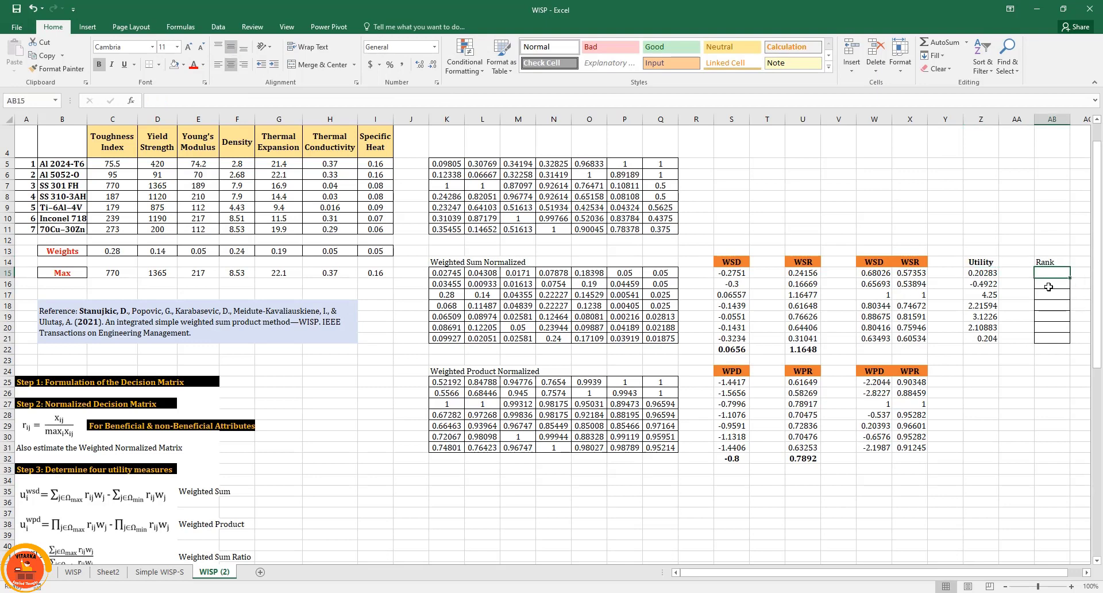
pyautogui.write('=rank')
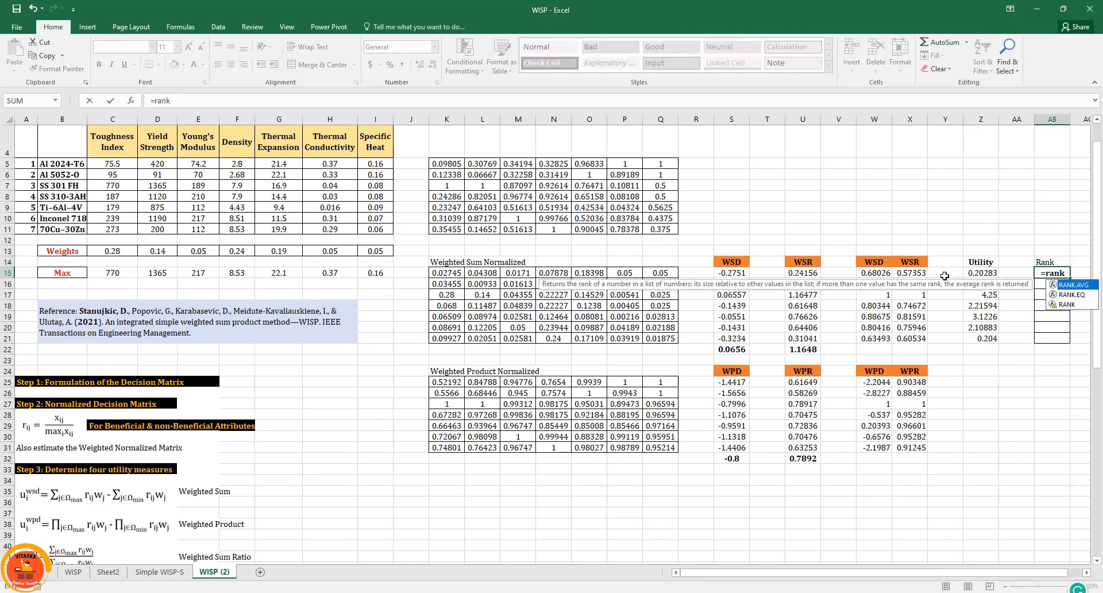
pyautogui.press('Down')
pyautogui.press('Down')
pyautogui.press('Tab')
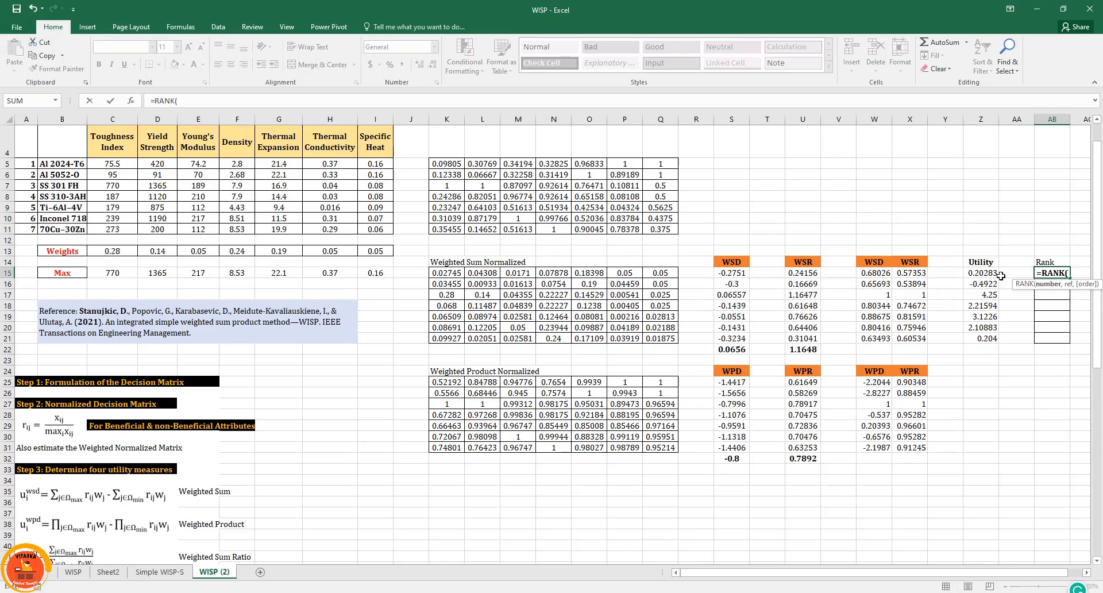
pyautogui.click(971, 273)
pyautogui.write(',')
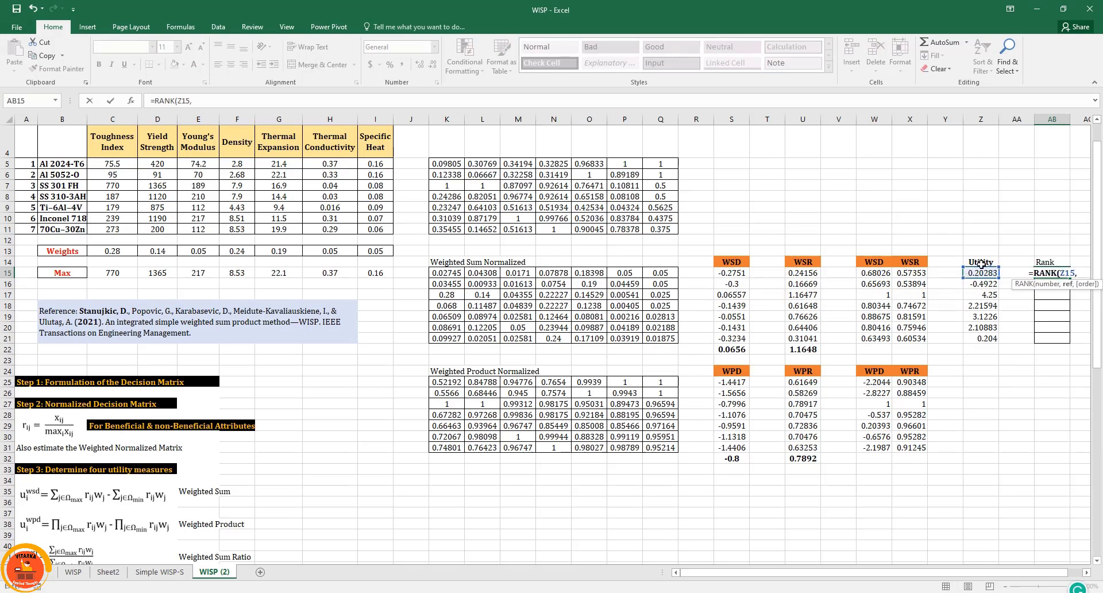
pyautogui.moveTo(980, 273); pyautogui.dragTo(975, 339)
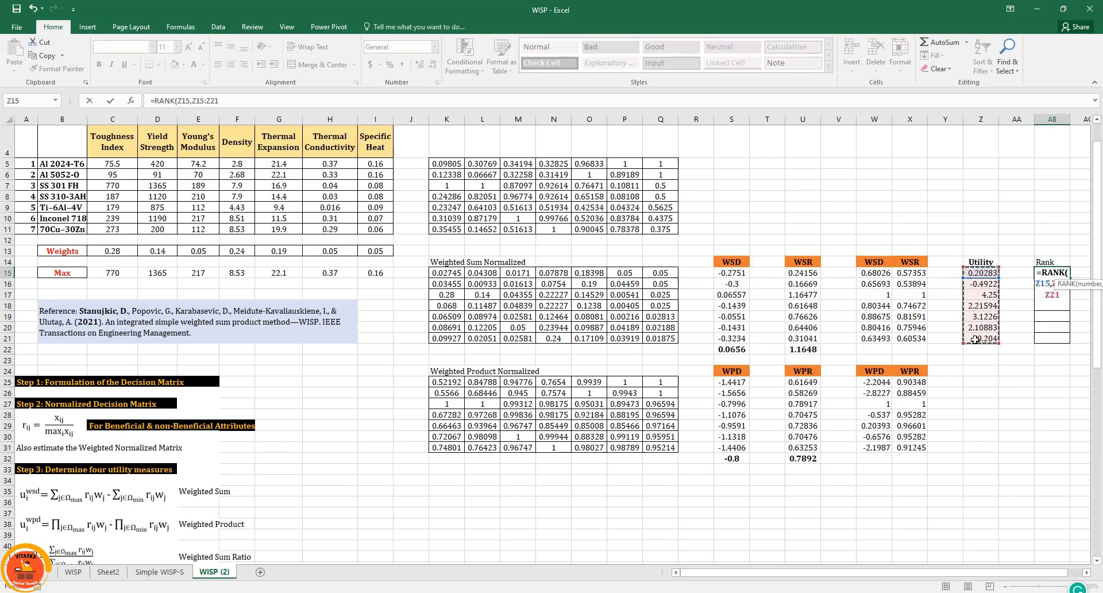
pyautogui.press('F4')
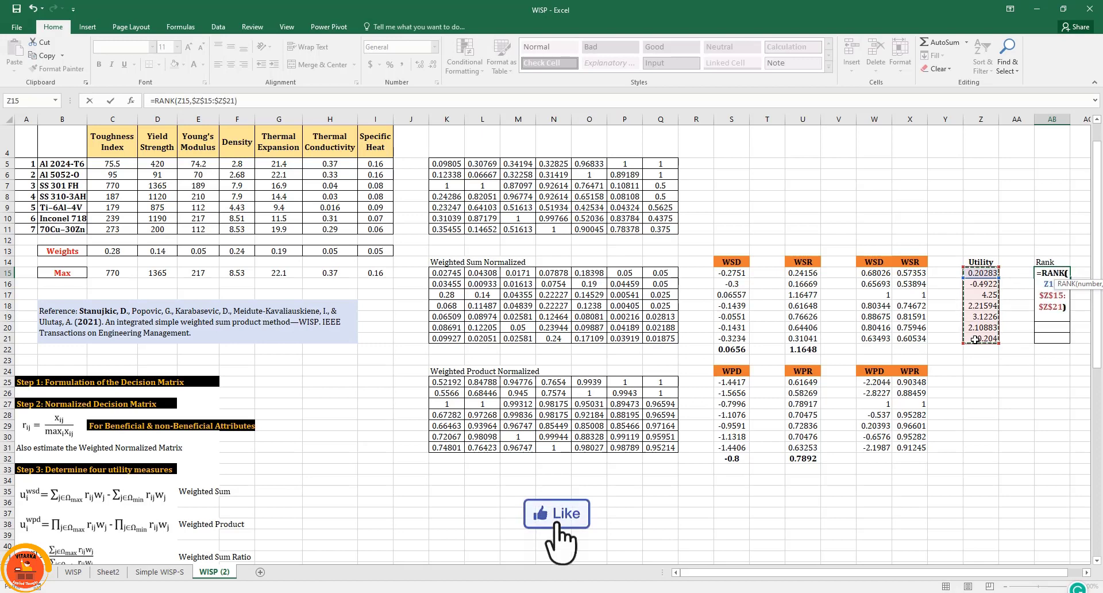
pyautogui.press('Return')
pyautogui.click(1049, 272)
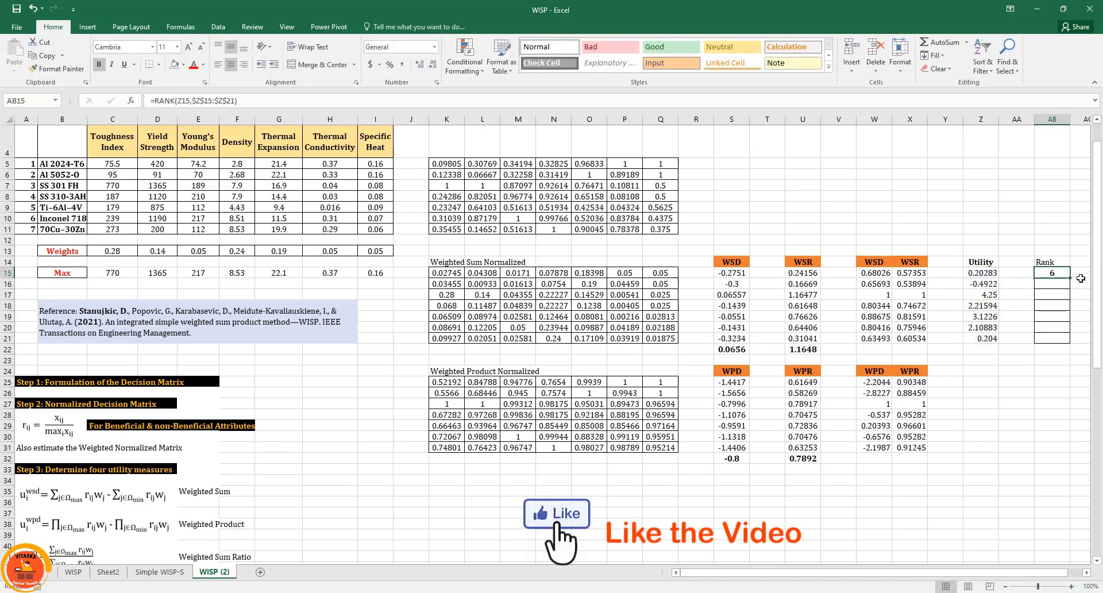
pyautogui.moveTo(1070, 277); pyautogui.dragTo(1072, 343)
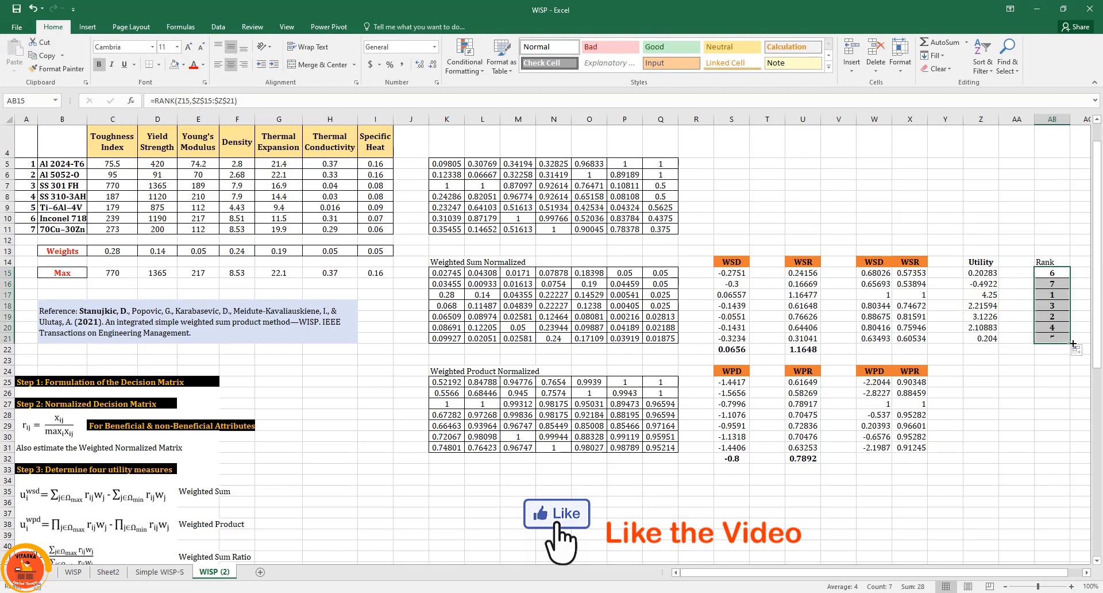
pyautogui.click(1068, 297)
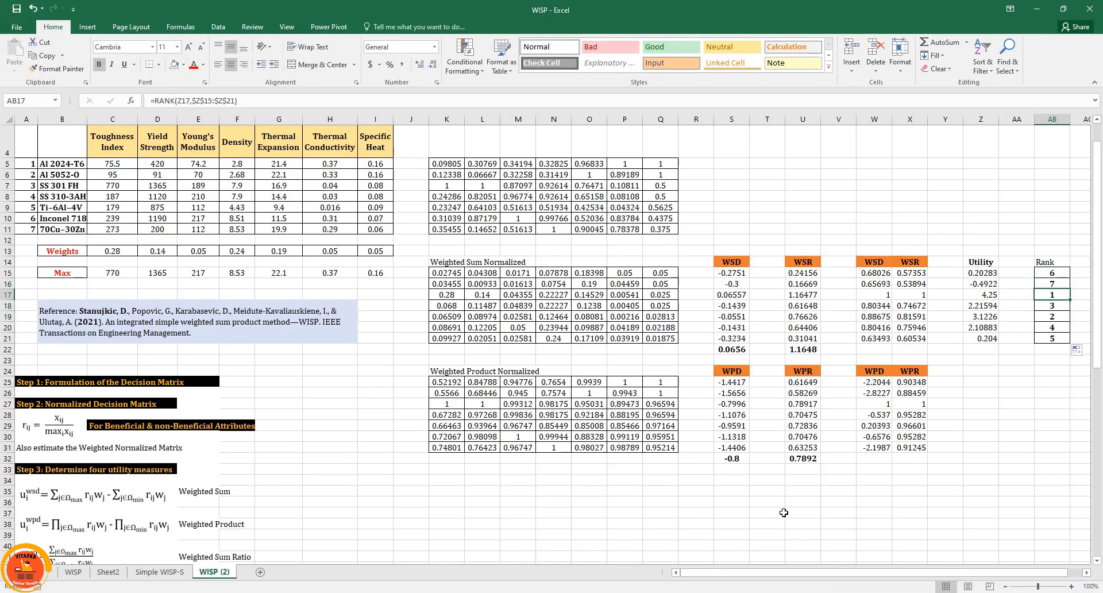
# Step: Fill SS 301 FH in B7 orange, then switch to the Simple WISP-S sheet
pyautogui.click(59, 185)
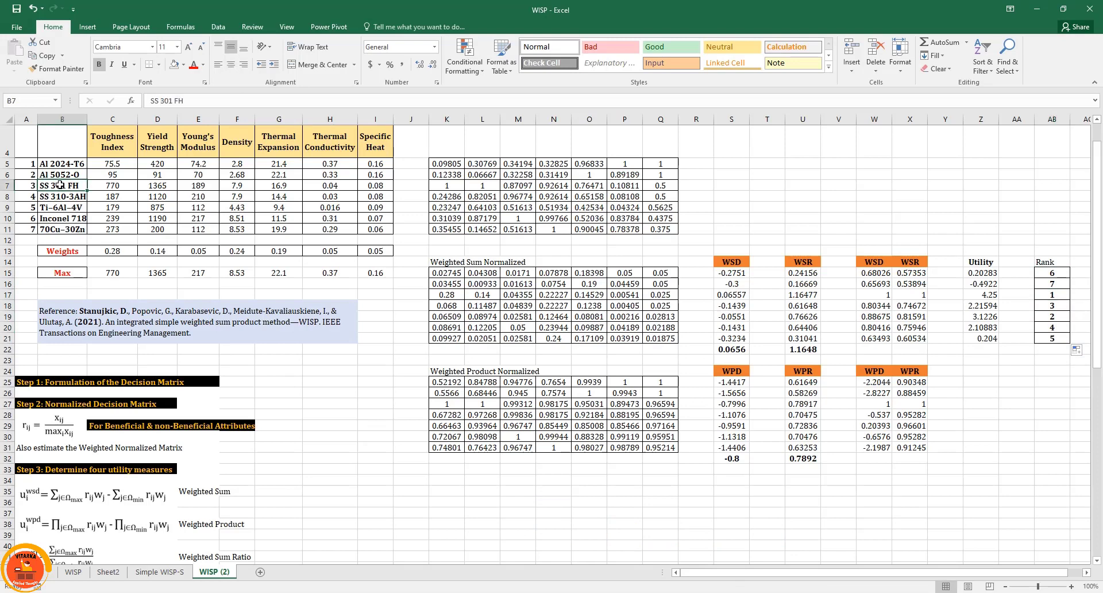
pyautogui.click(184, 65)
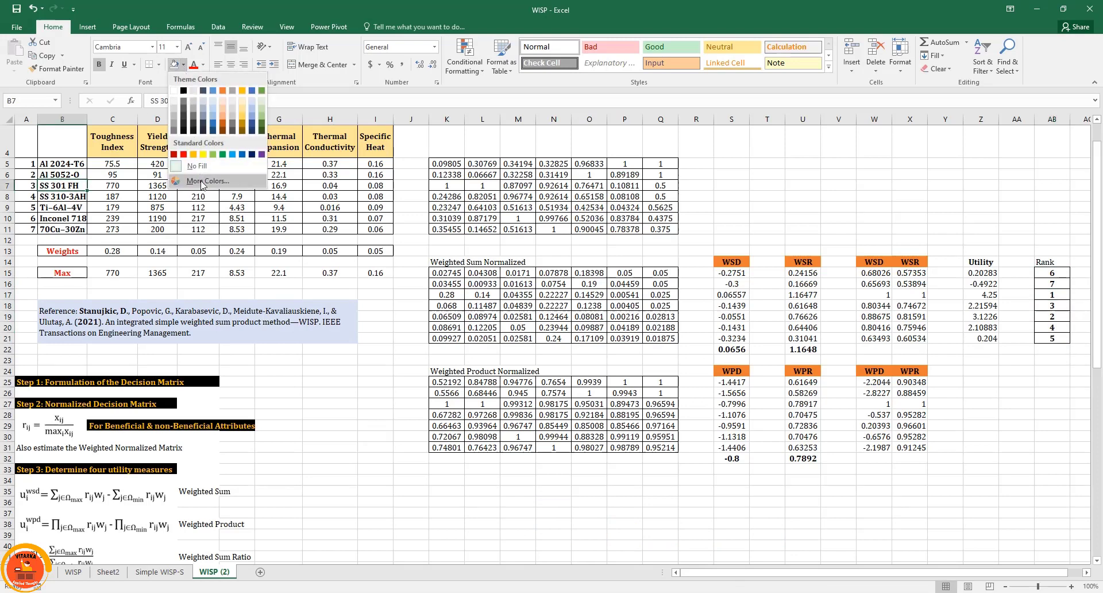
pyautogui.click(192, 149)
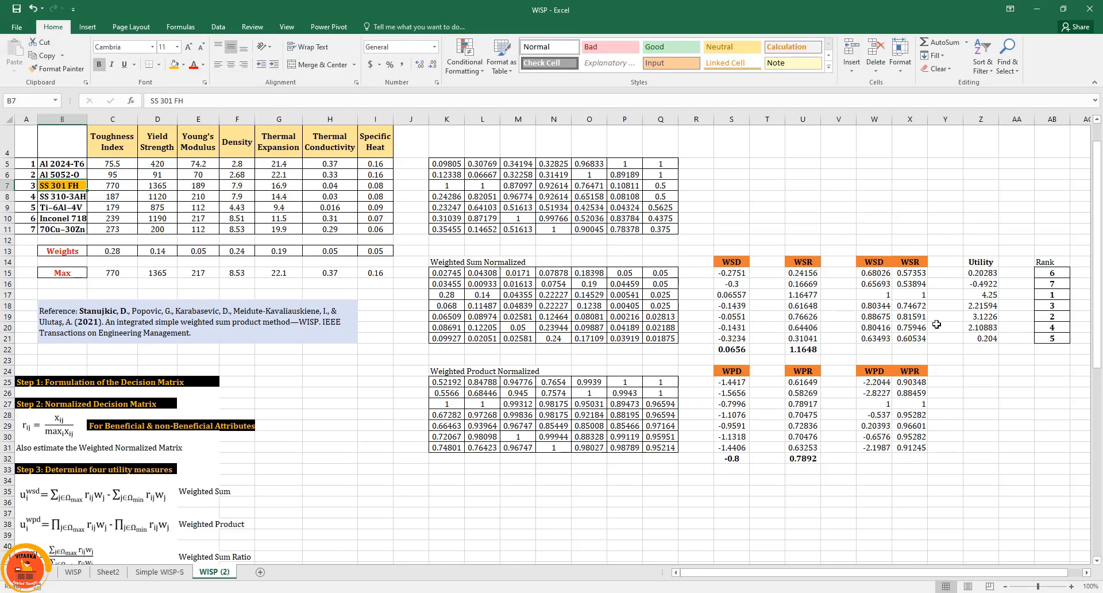
pyautogui.click(68, 197)
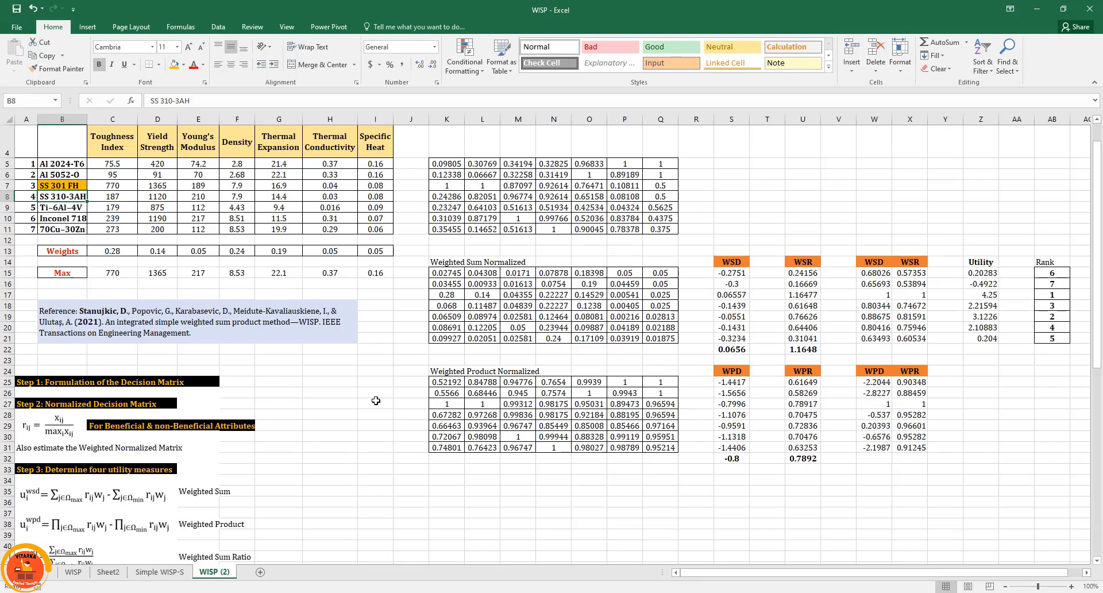
pyautogui.hotkey('ctrl', 'pageup')
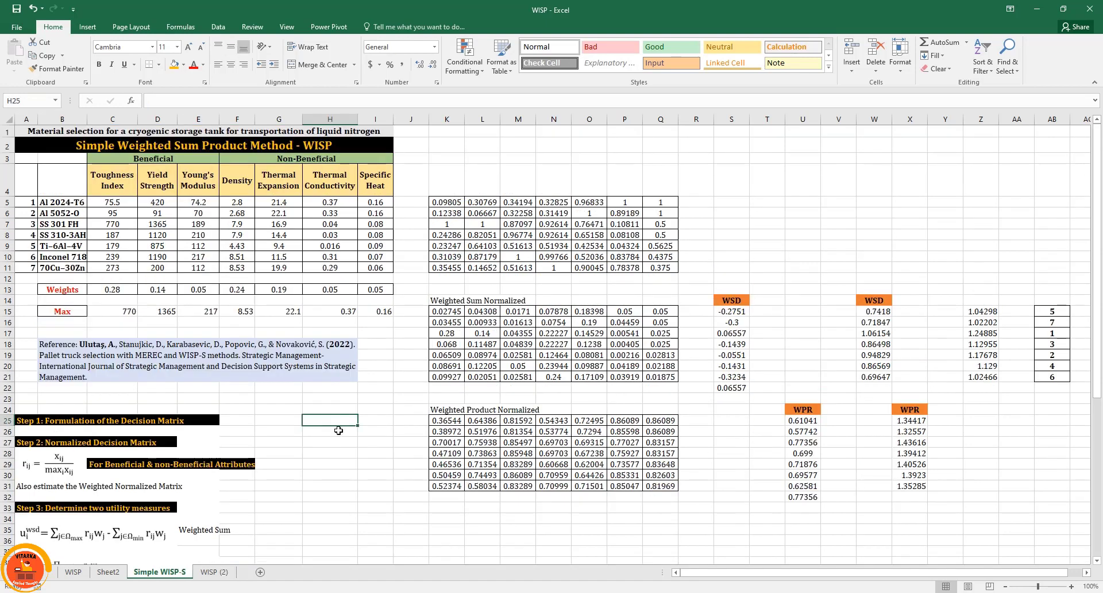
# Step: Review the reference and the Weighted Sum, Weighted Product Ratio and recalculated measure labels
pyautogui.click(200, 376)
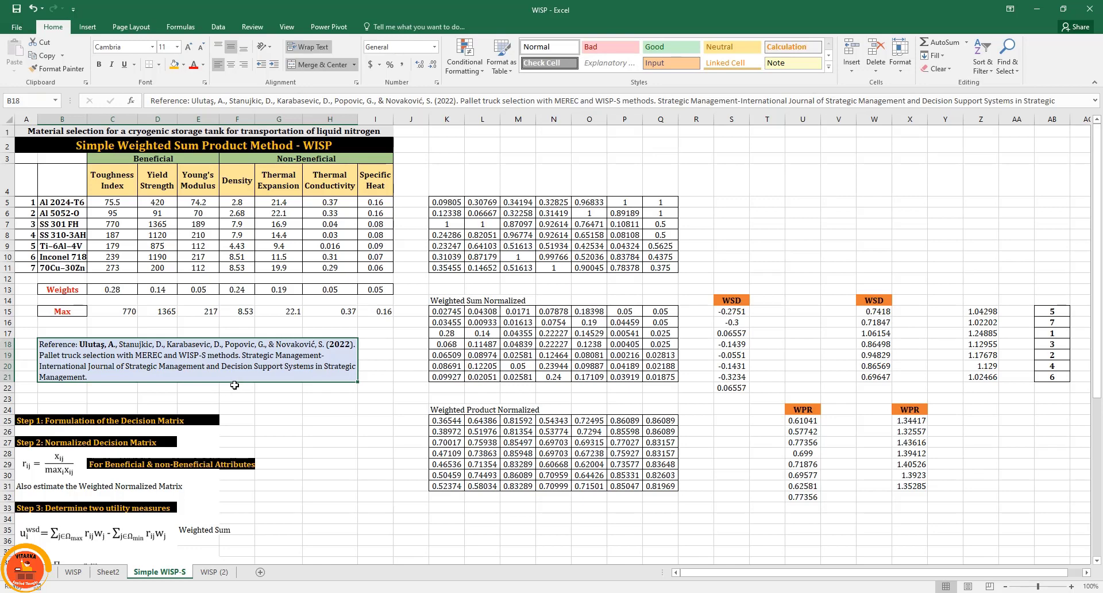
pyautogui.scroll(-3, 245, 391)
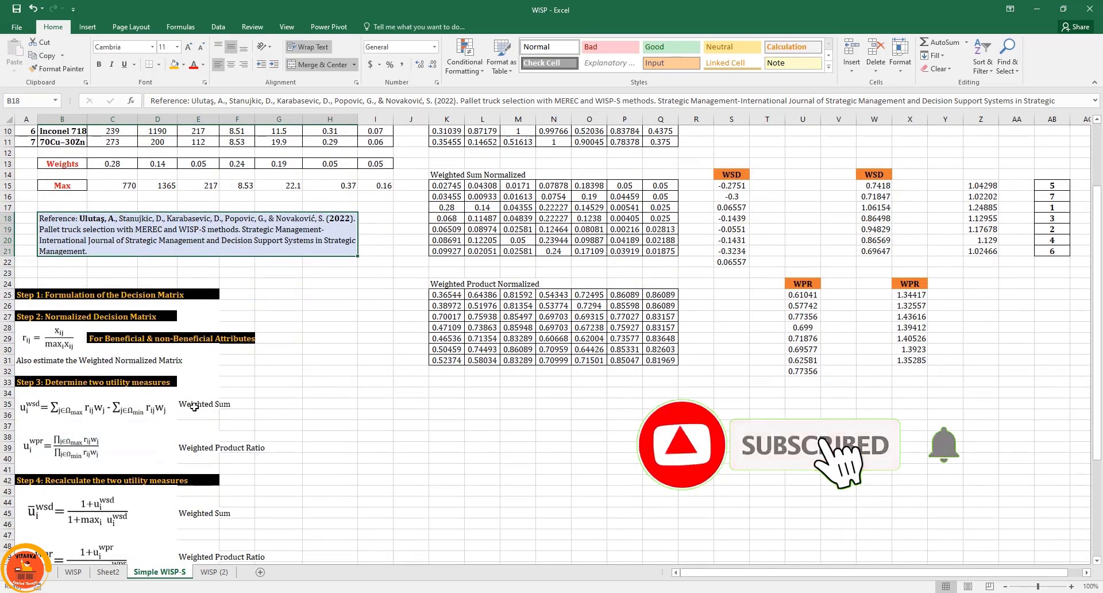
pyautogui.click(194, 407)
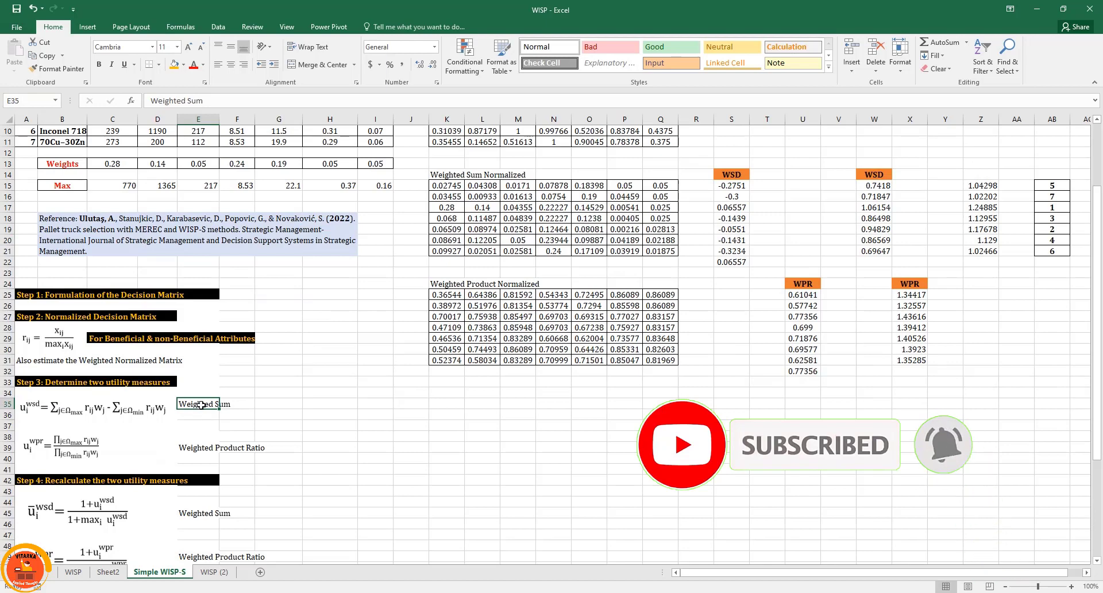
pyautogui.click(208, 450)
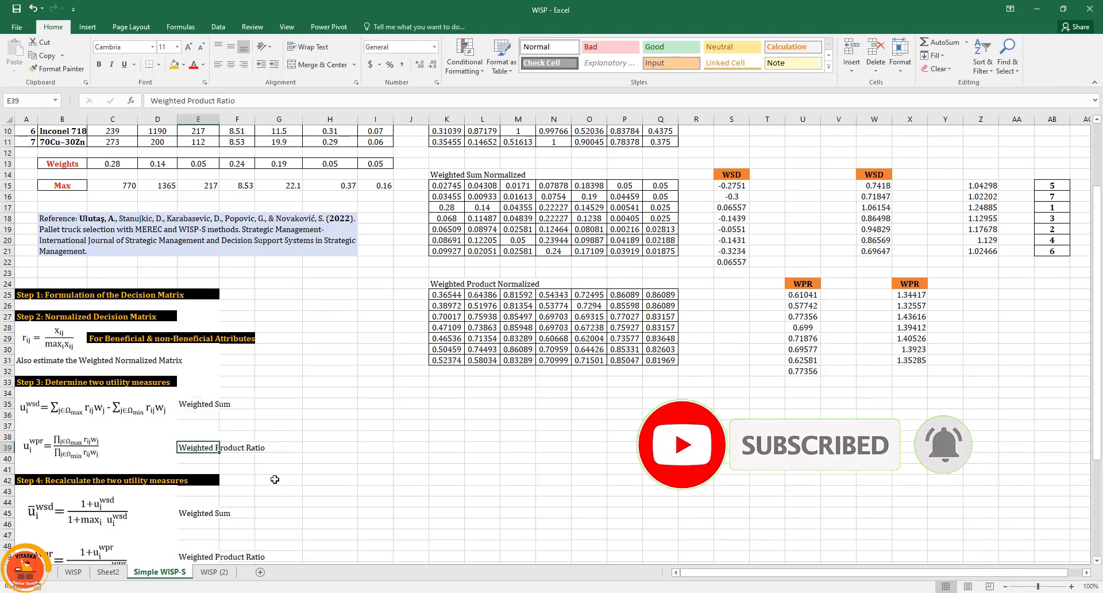
pyautogui.scroll(-2, 263, 479)
pyautogui.click(214, 456)
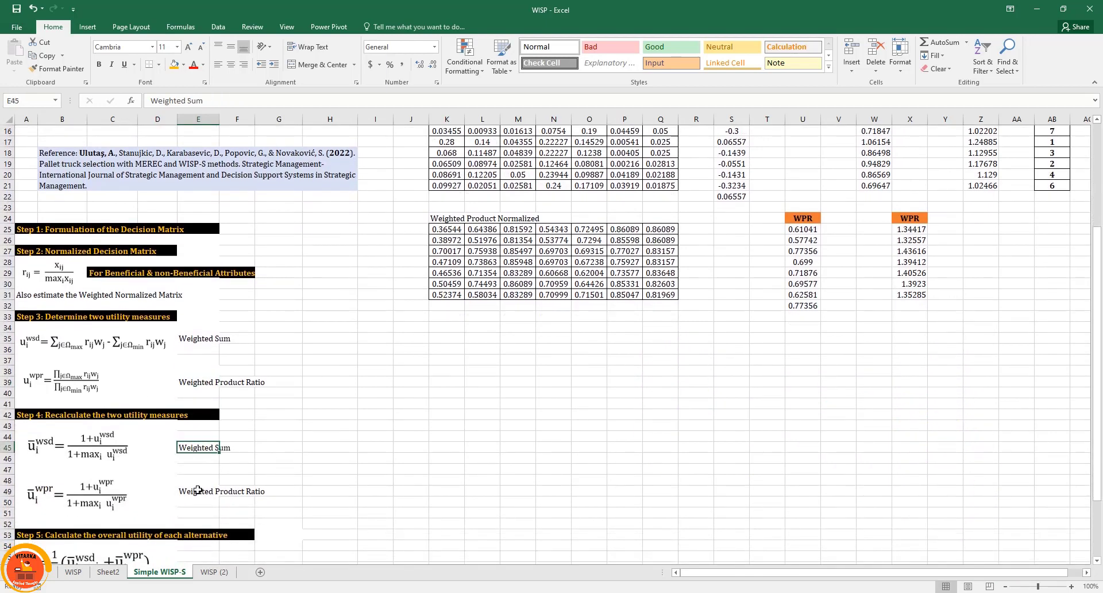
pyautogui.click(198, 490)
pyautogui.scroll(4, 229, 490)
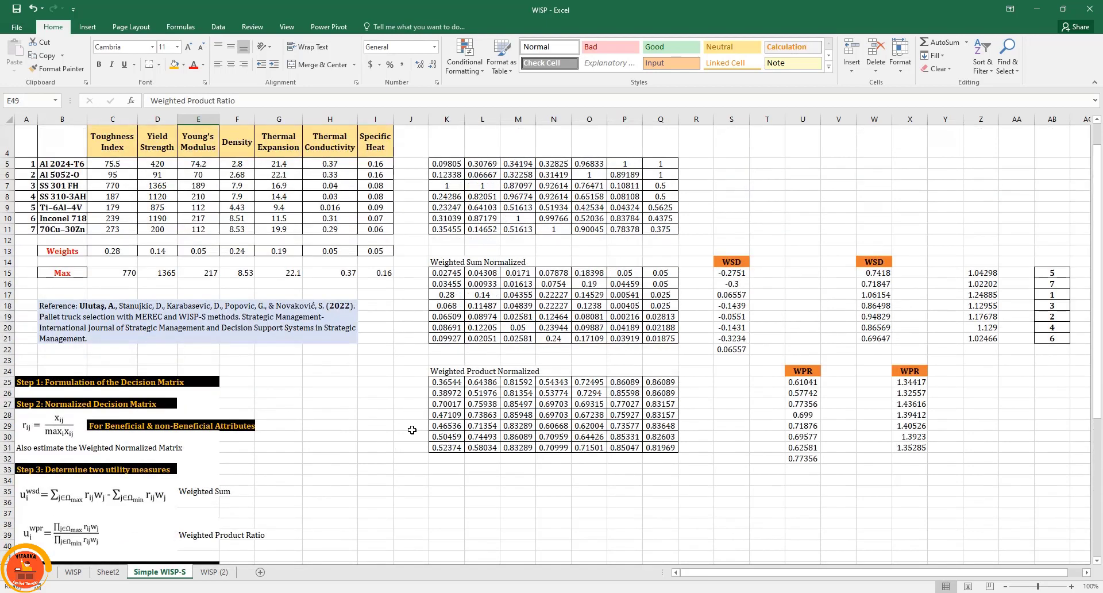
# Step: Check the WSR results and the WPD formula in S25 on WISP (2), then return to Simple WISP-S
pyautogui.click(214, 571)
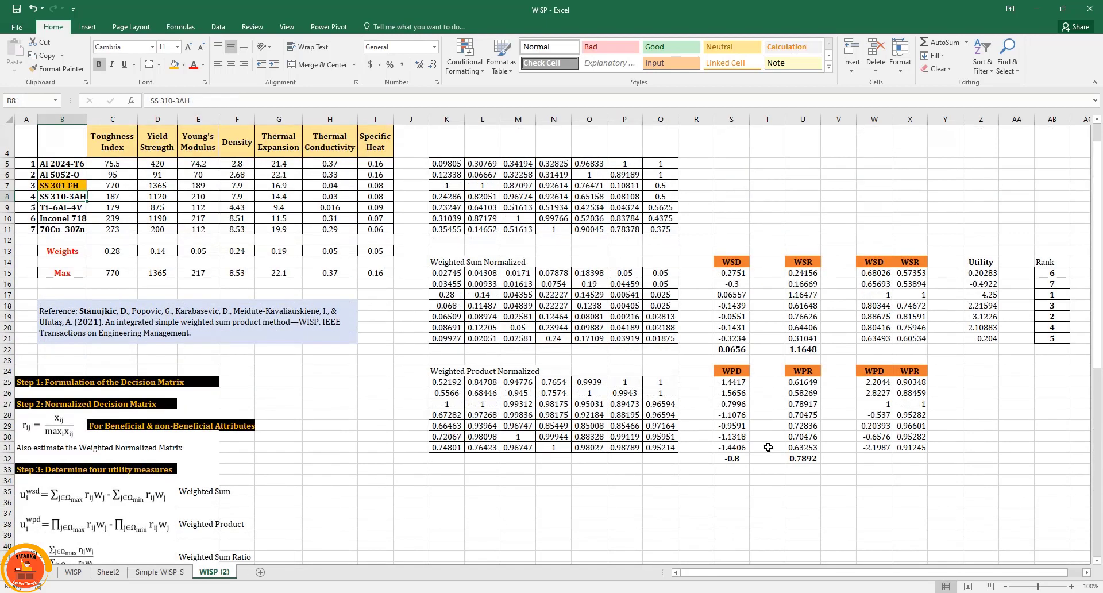
pyautogui.click(798, 266)
pyautogui.click(742, 382)
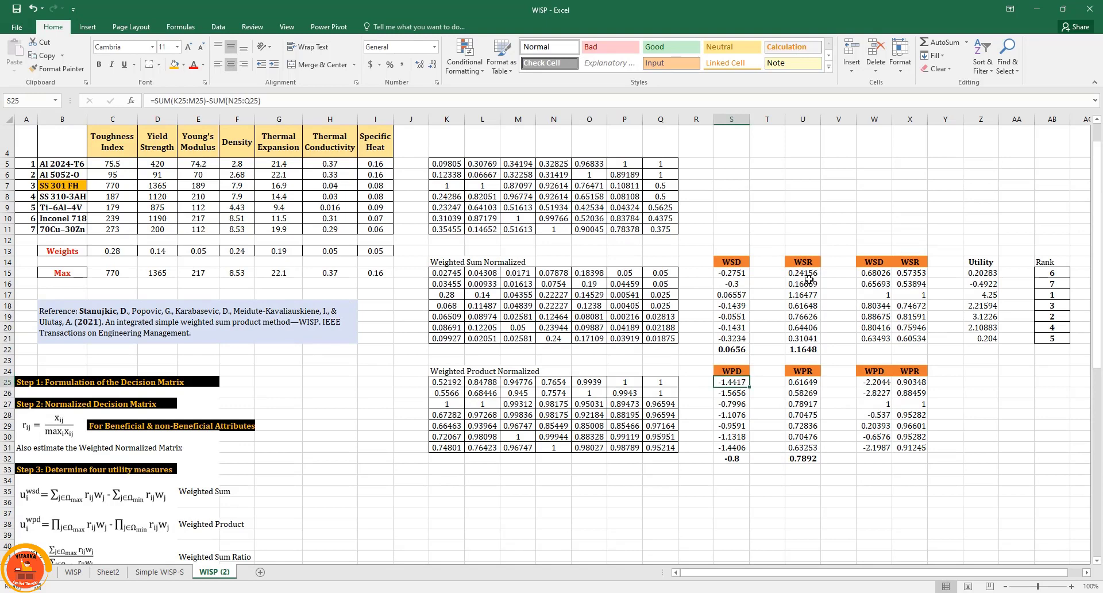
pyautogui.click(811, 260)
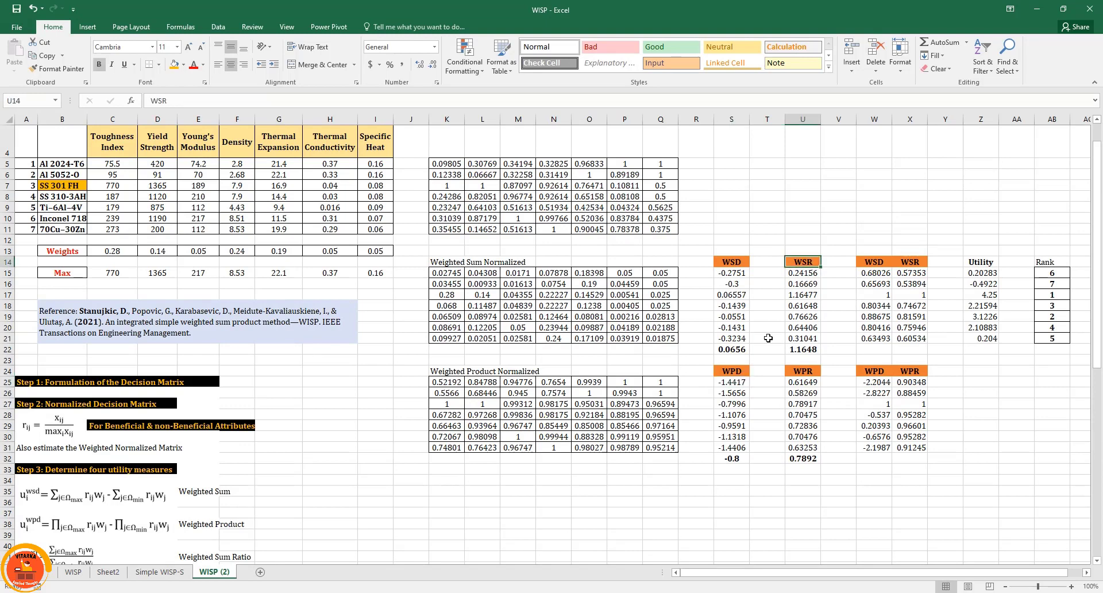
pyautogui.click(170, 574)
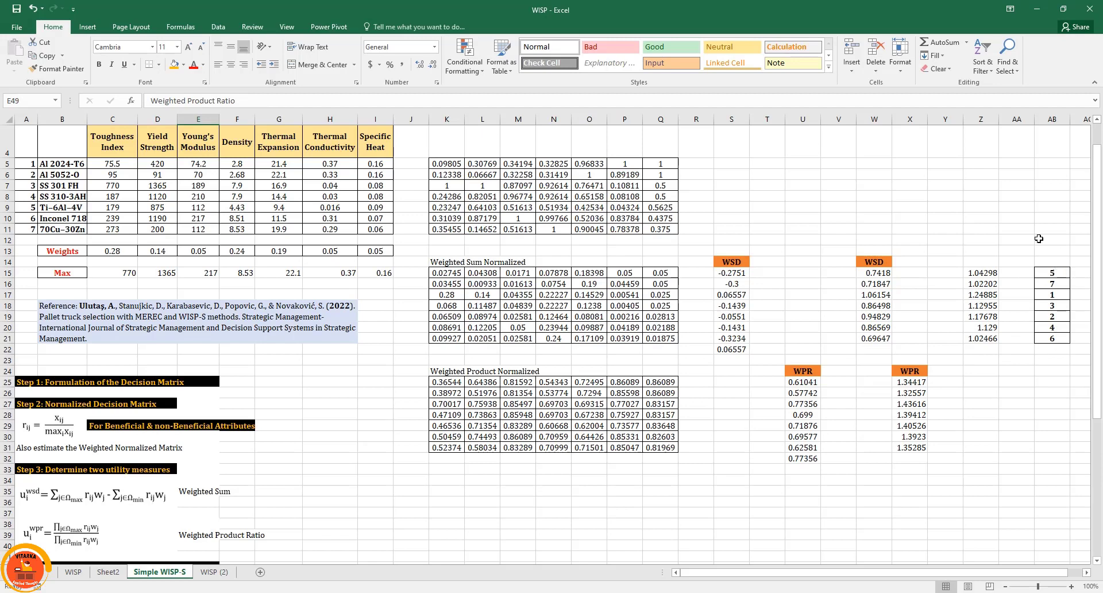
# Step: Confirm AB17 holds rank 1 and fill SS 301 FH in B7 orange
pyautogui.click(1054, 295)
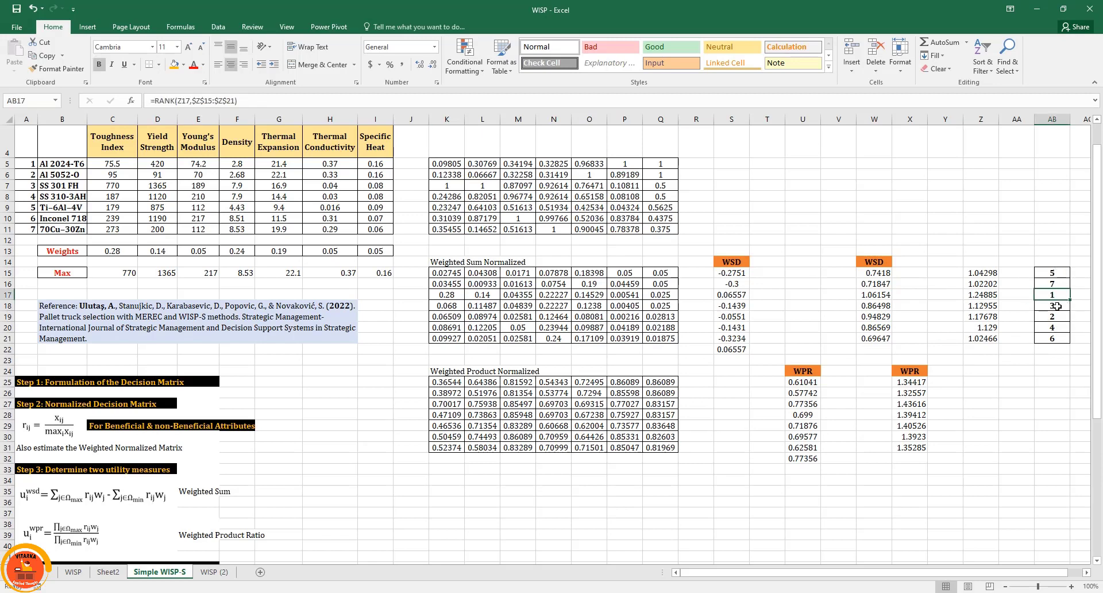
pyautogui.click(62, 185)
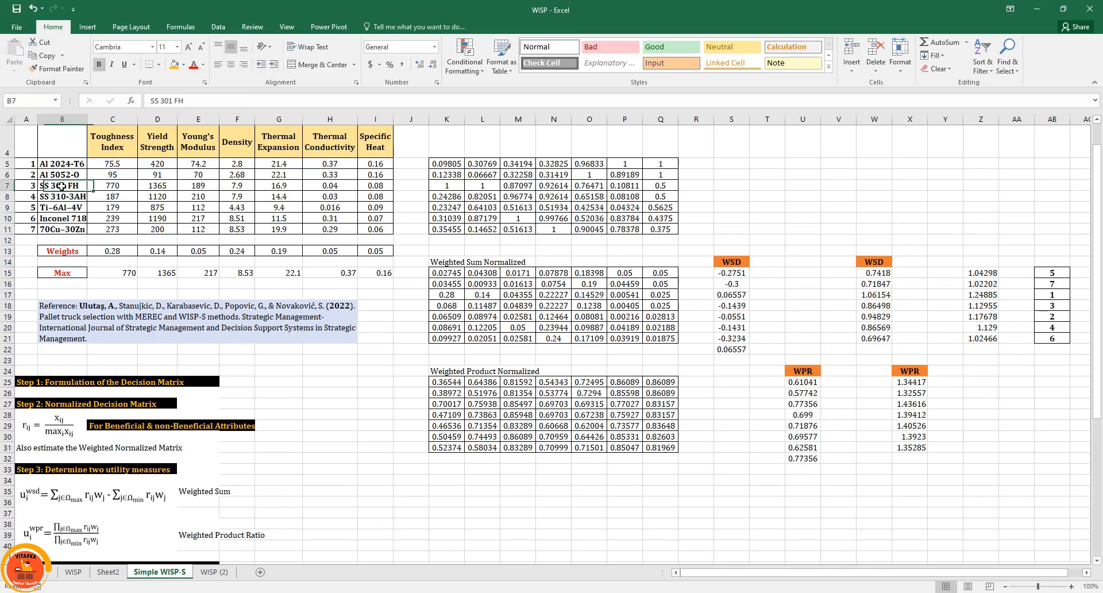
pyautogui.click(174, 64)
pyautogui.click(423, 435)
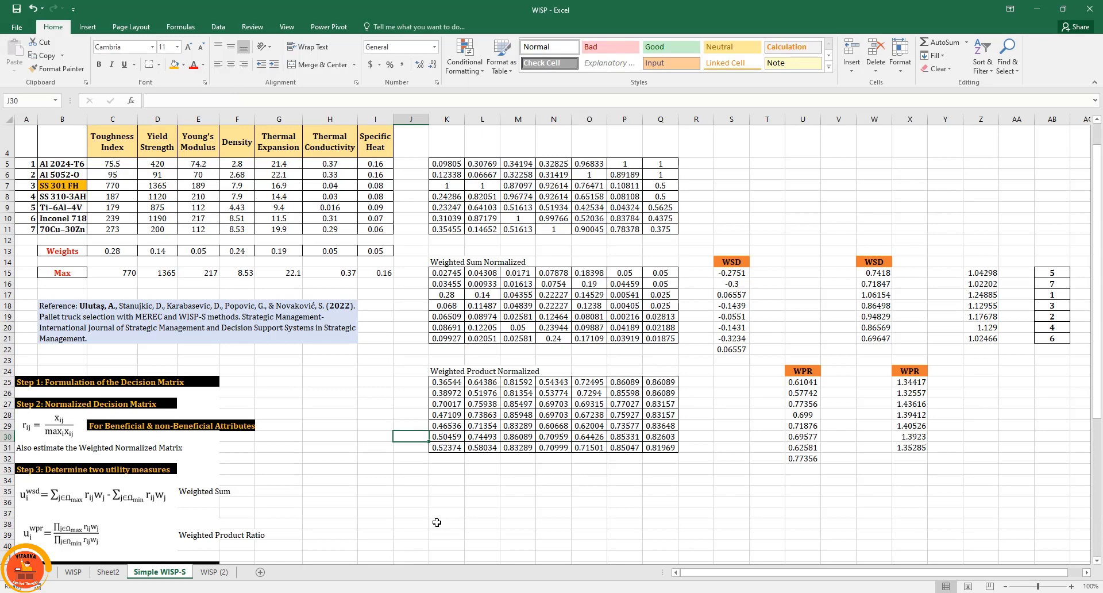
pyautogui.scroll(1, 437, 522)
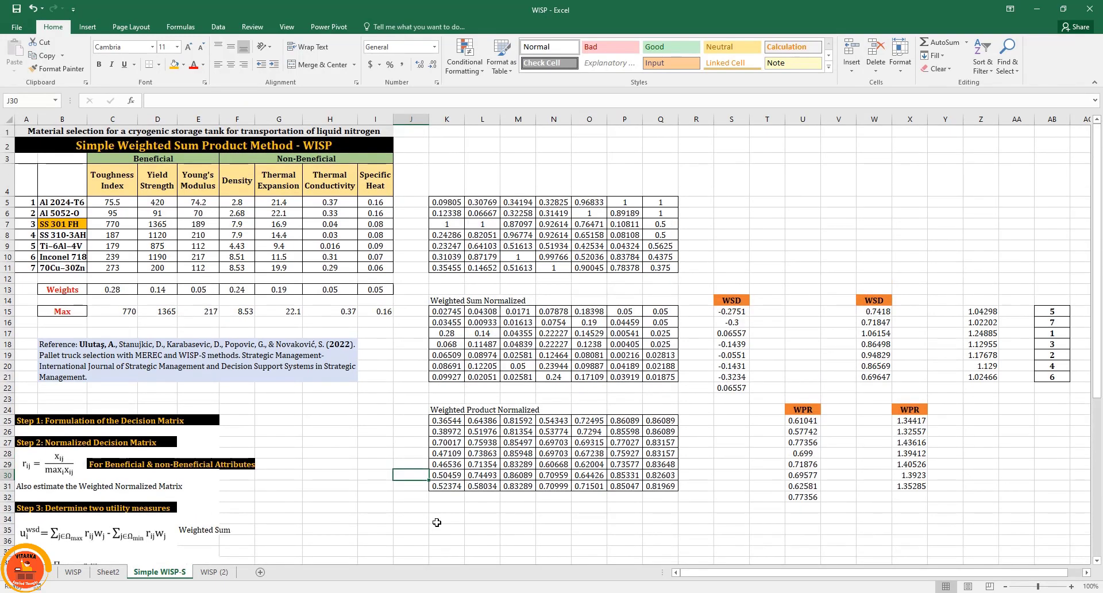